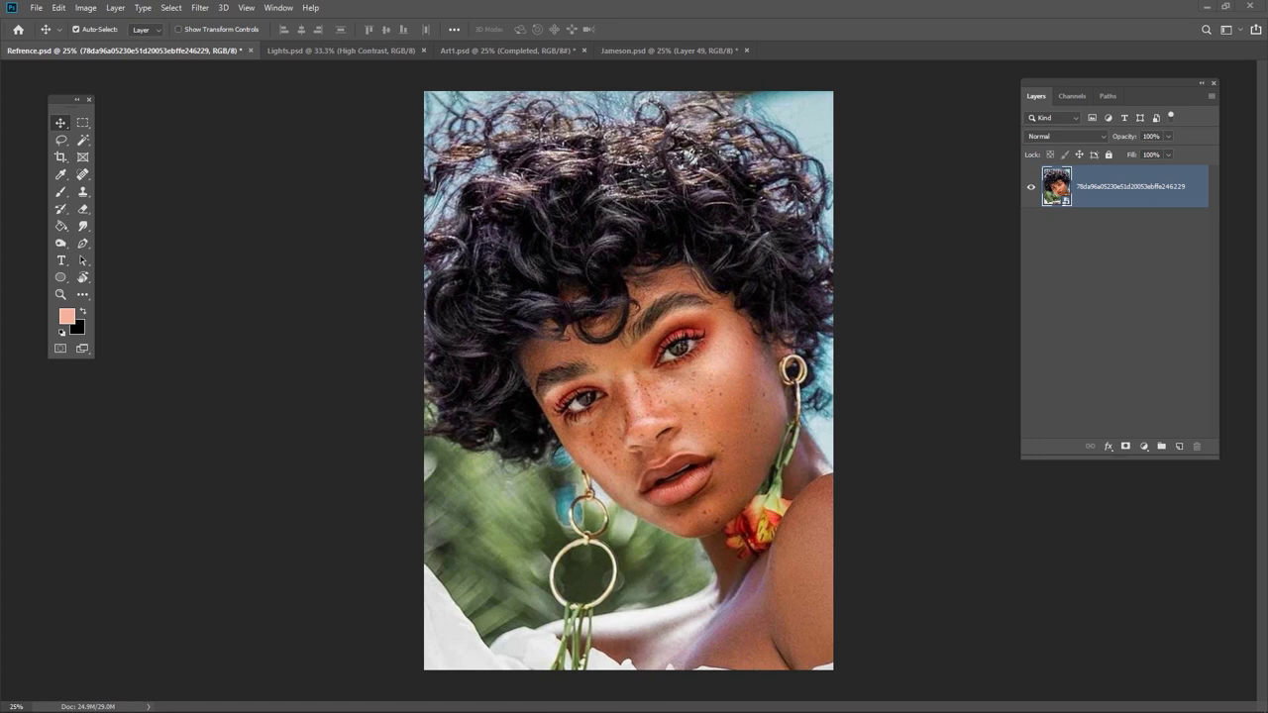
# - Apply a Levels adjustment with its default values to the portrait smart object and rasterize the layer
pyautogui.click(1105, 205)
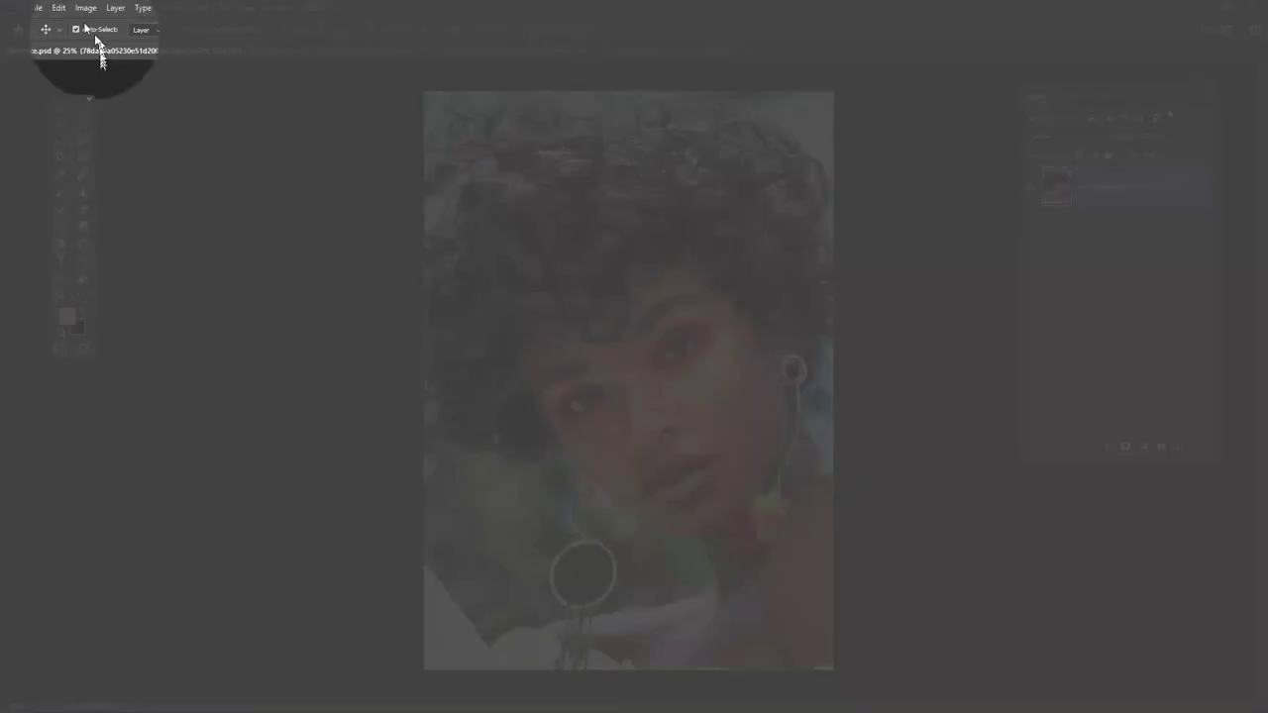
pyautogui.click(85, 8)
pyautogui.moveTo(125, 50)
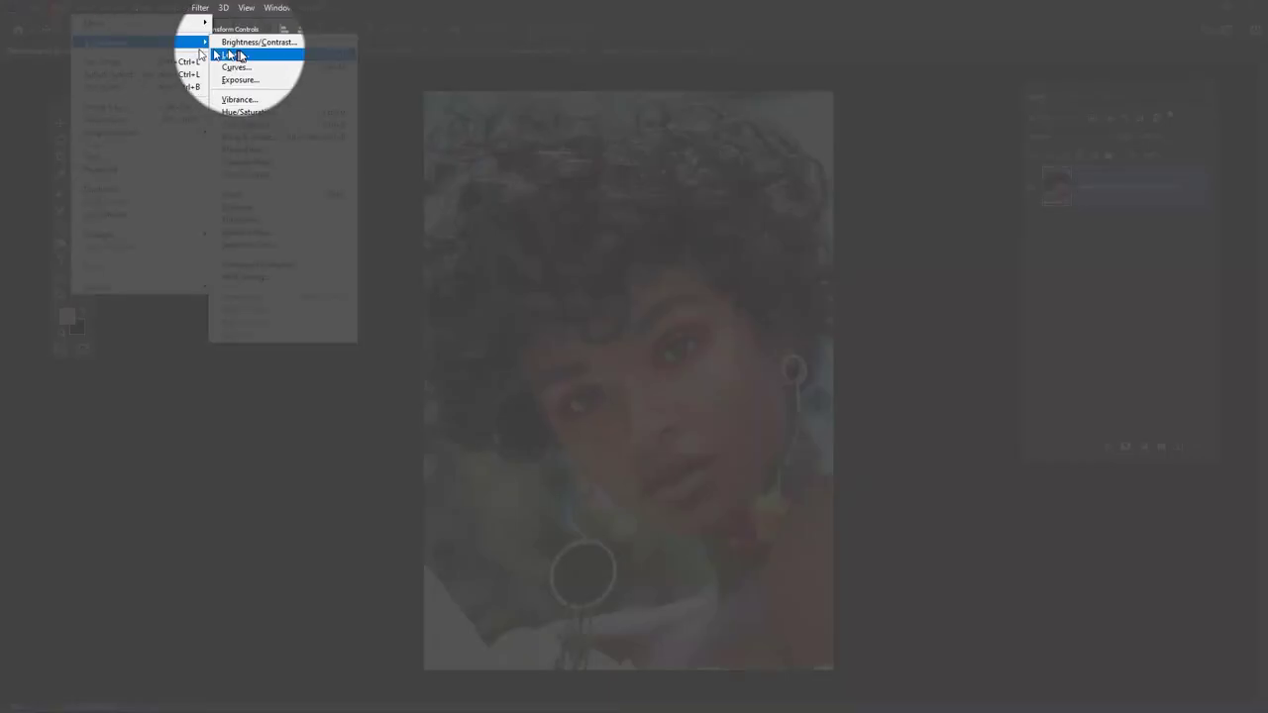
pyautogui.click(243, 57)
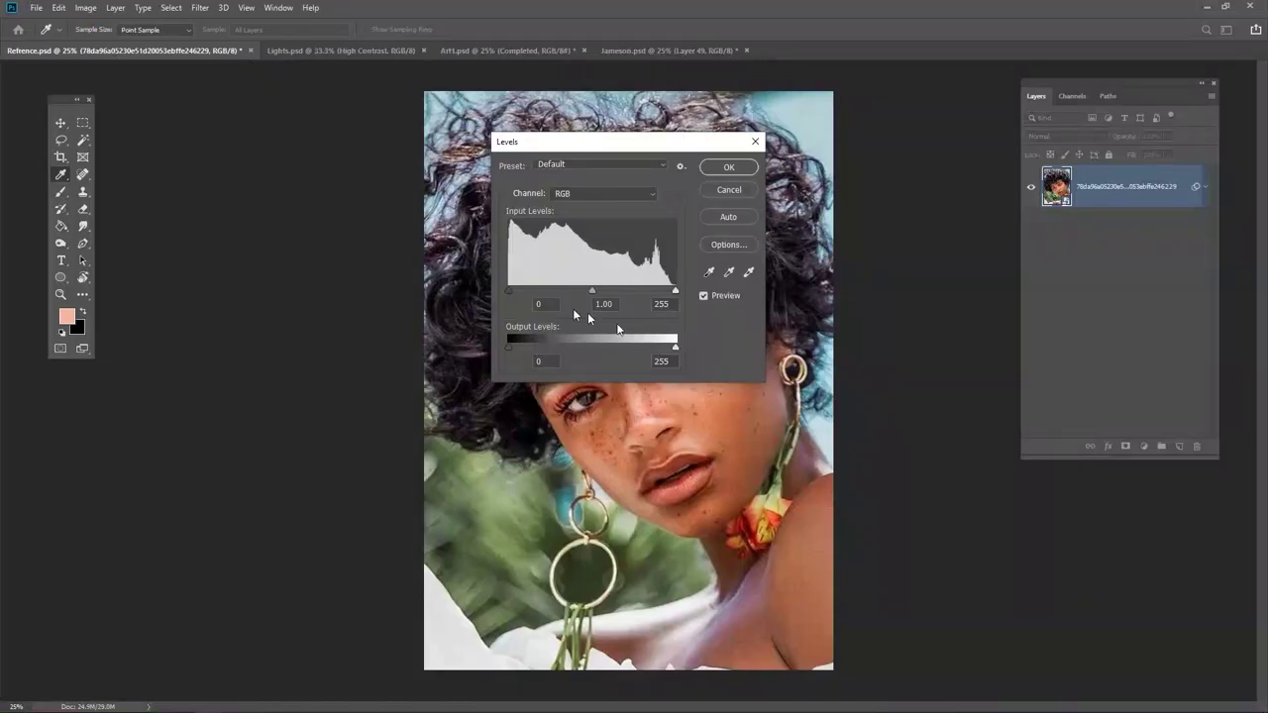
pyautogui.click(728, 167)
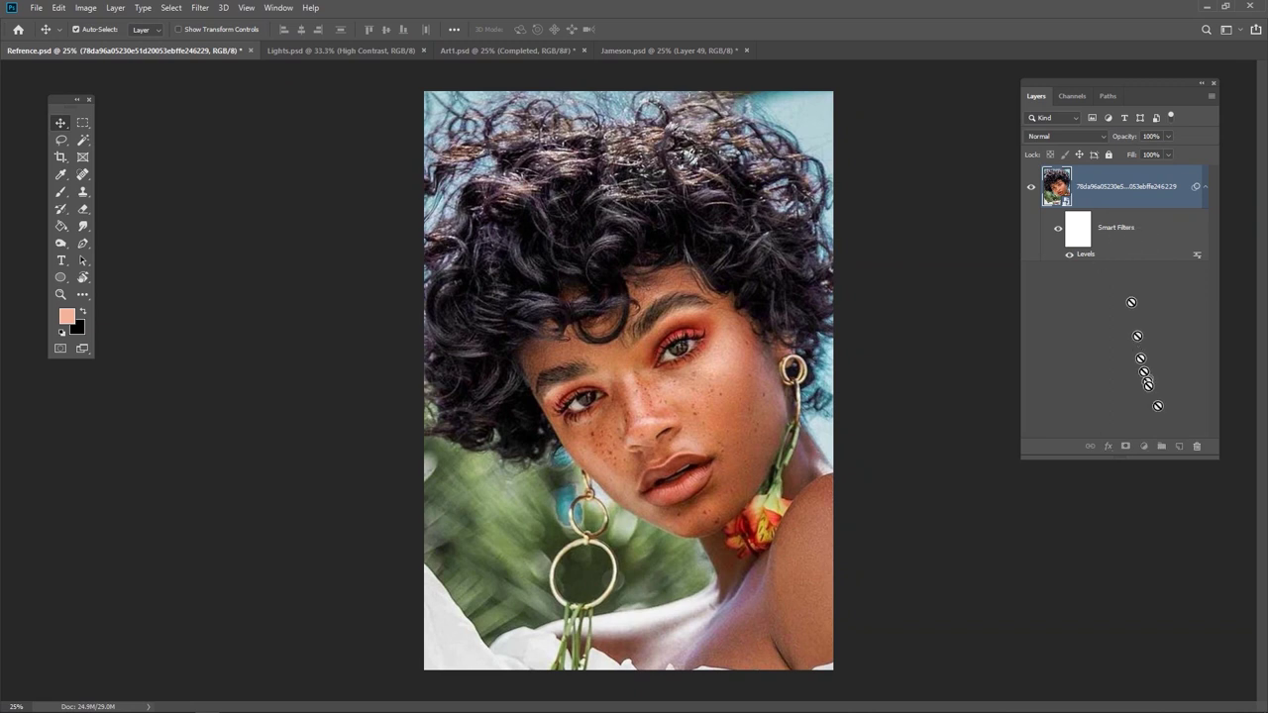
pyautogui.rightClick(1108, 192)
pyautogui.click(976, 394)
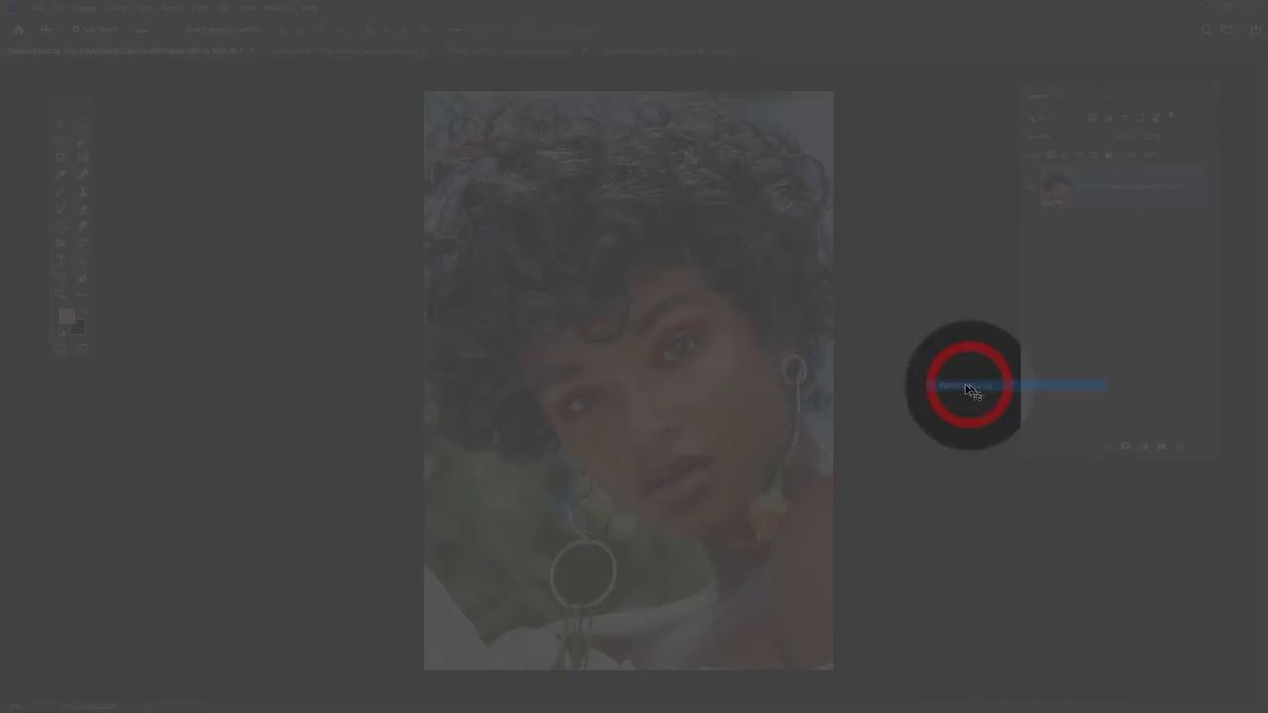
# - Try a direct Levels adjustment with the black input level at 146 on the portrait layer, and undo it
pyautogui.click(85, 7)
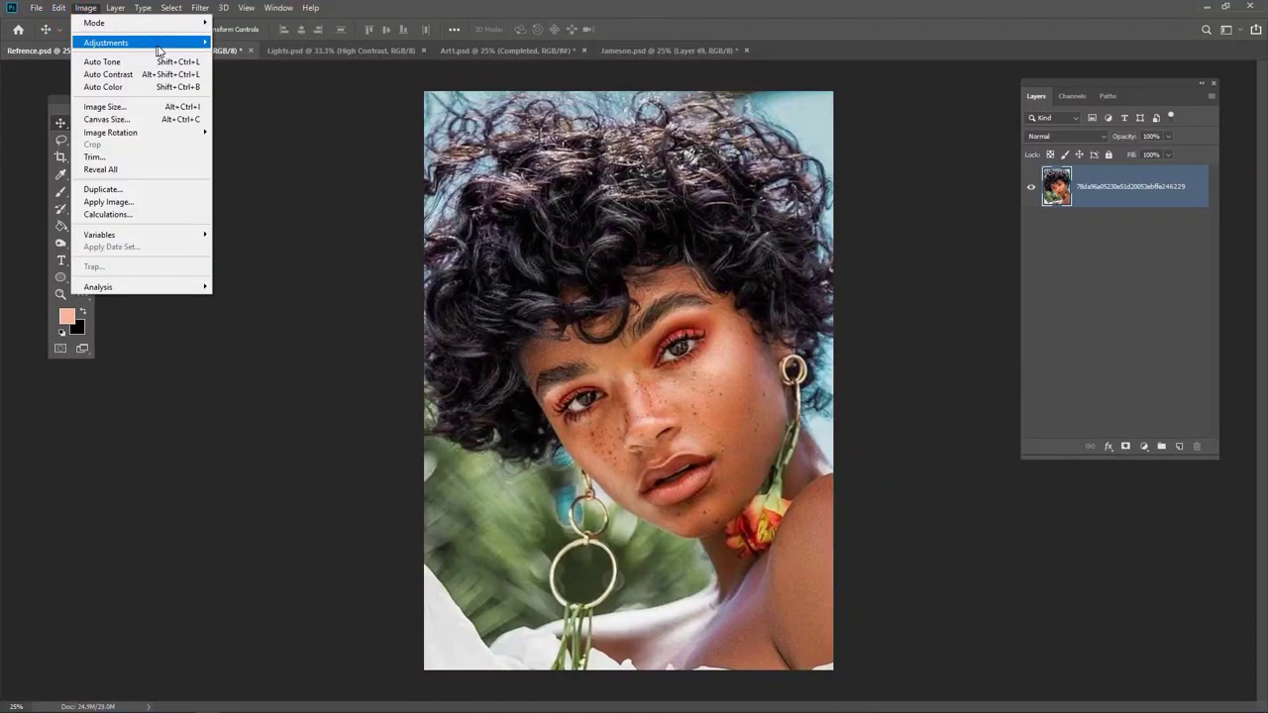
pyautogui.moveTo(164, 44)
pyautogui.click(262, 57)
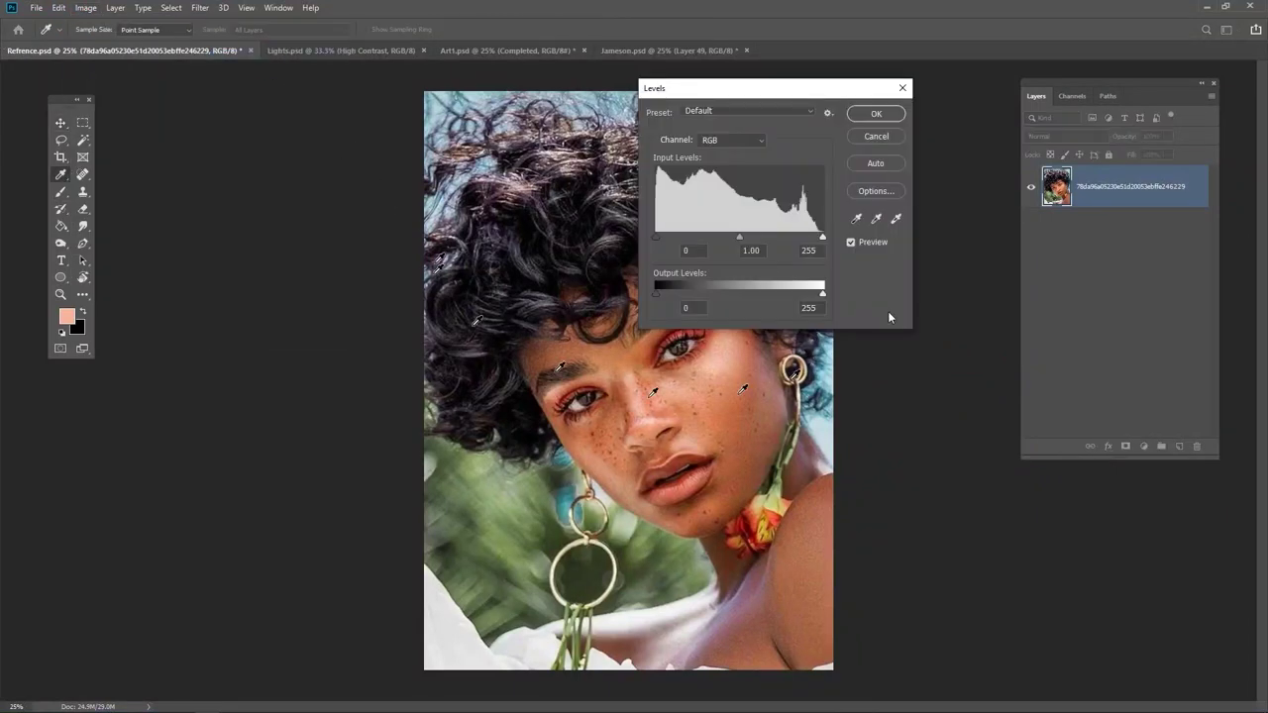
pyautogui.moveTo(655, 238); pyautogui.dragTo(751, 239)
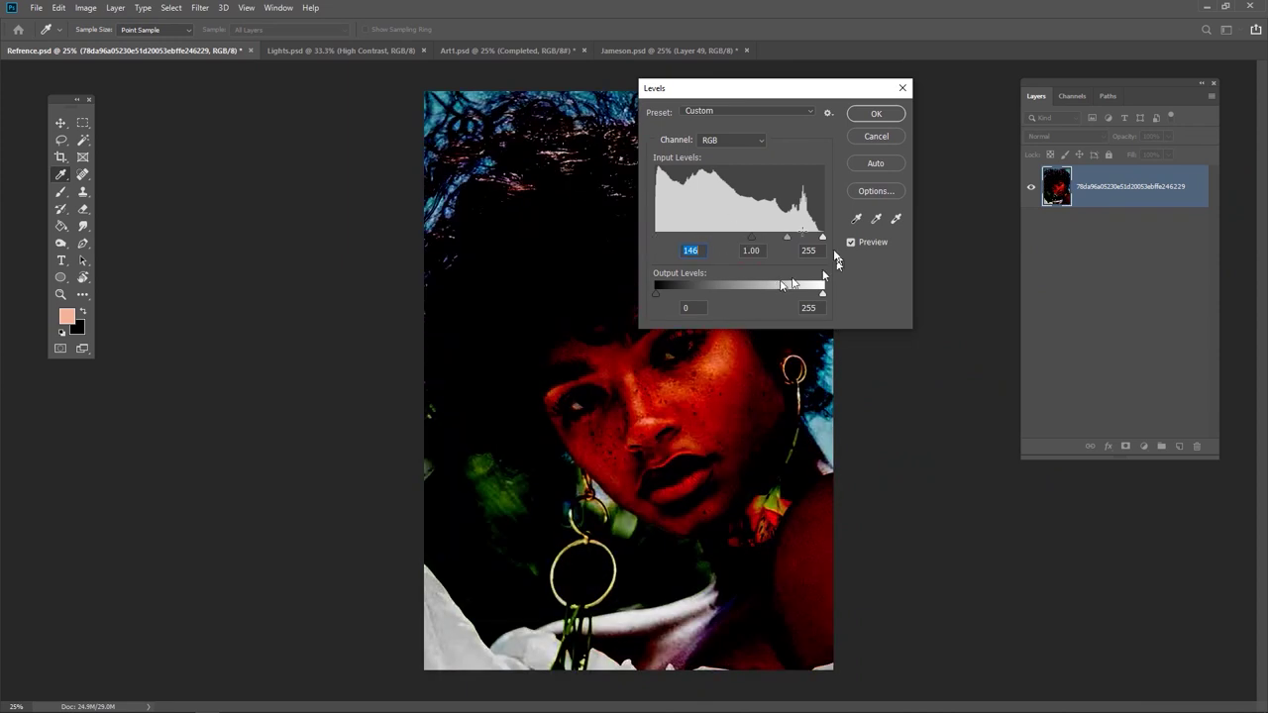
pyautogui.click(876, 115)
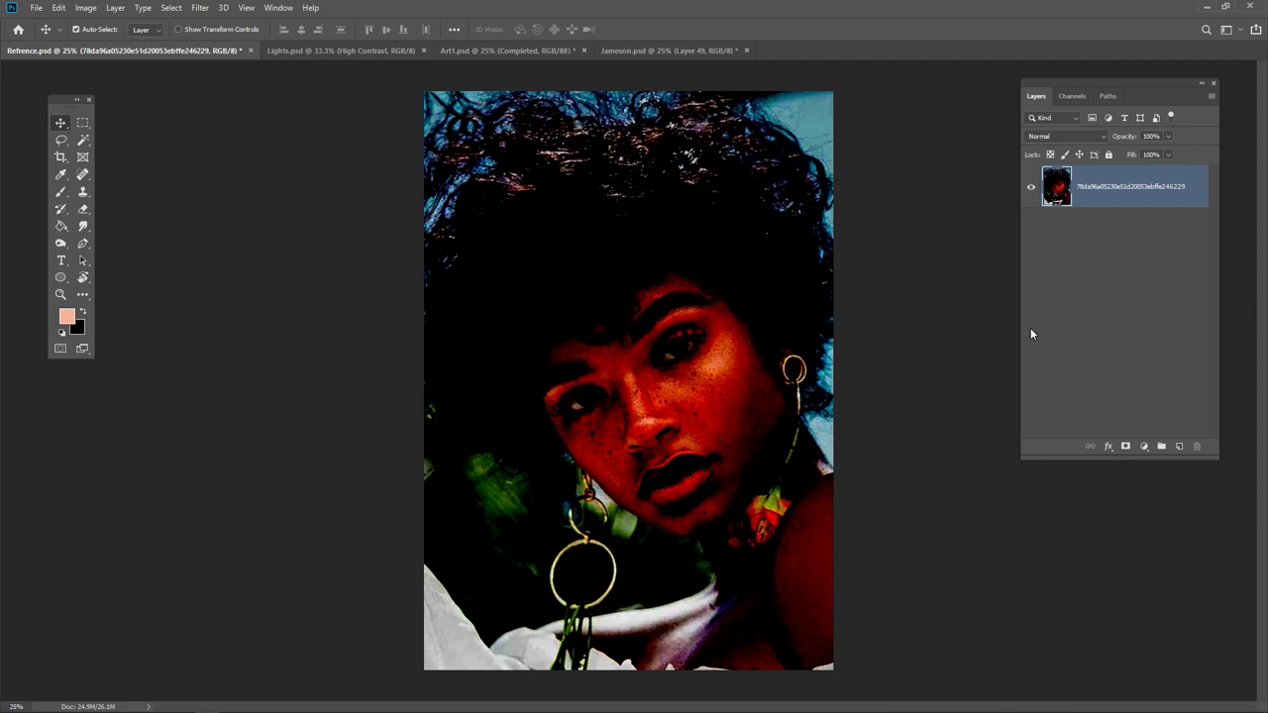
pyautogui.hotkey('ctrl', 'z')
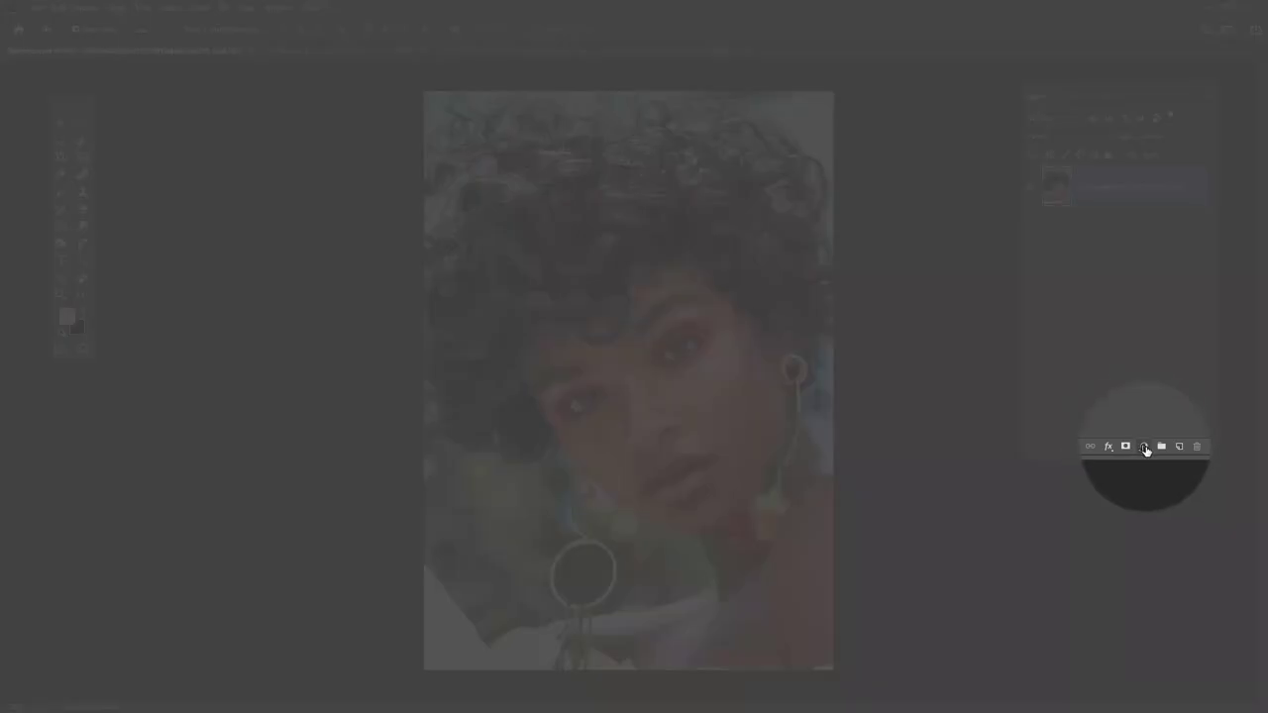
# - Add a Black & White adjustment layer above the portrait and move its properties clear of the image
pyautogui.click(1146, 450)
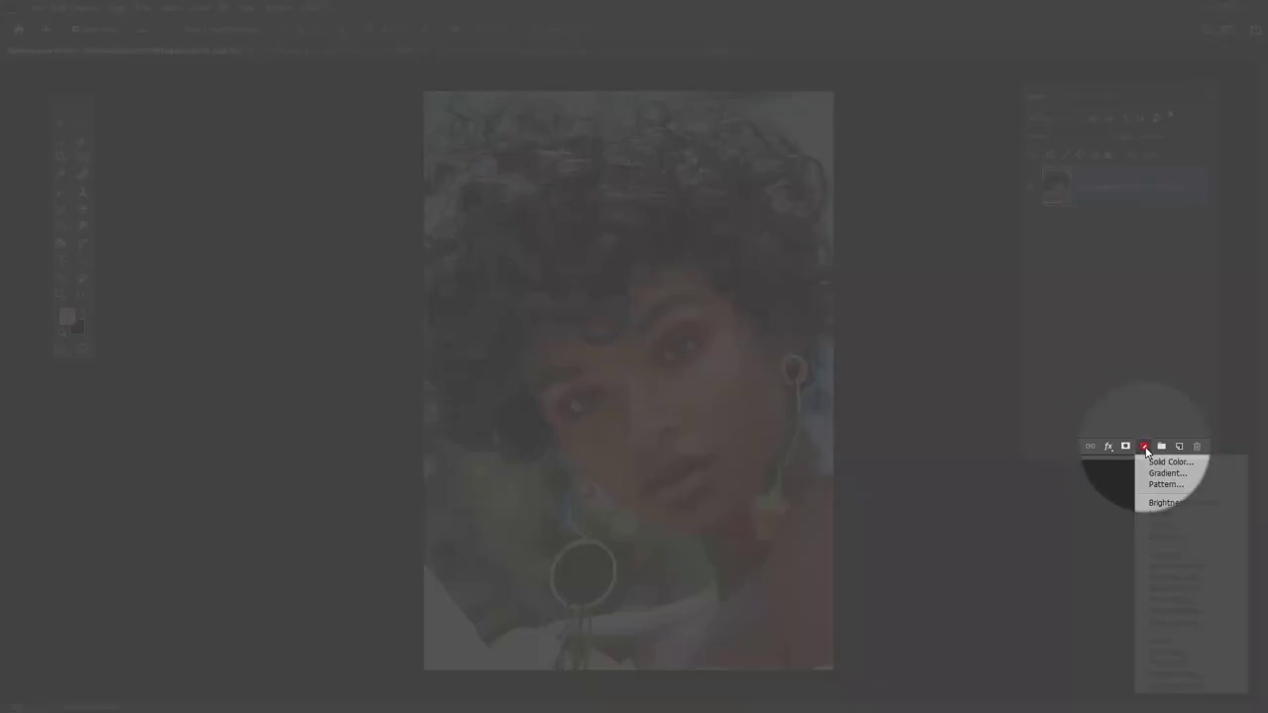
pyautogui.click(1182, 590)
pyautogui.moveTo(894, 274); pyautogui.dragTo(295, 119)
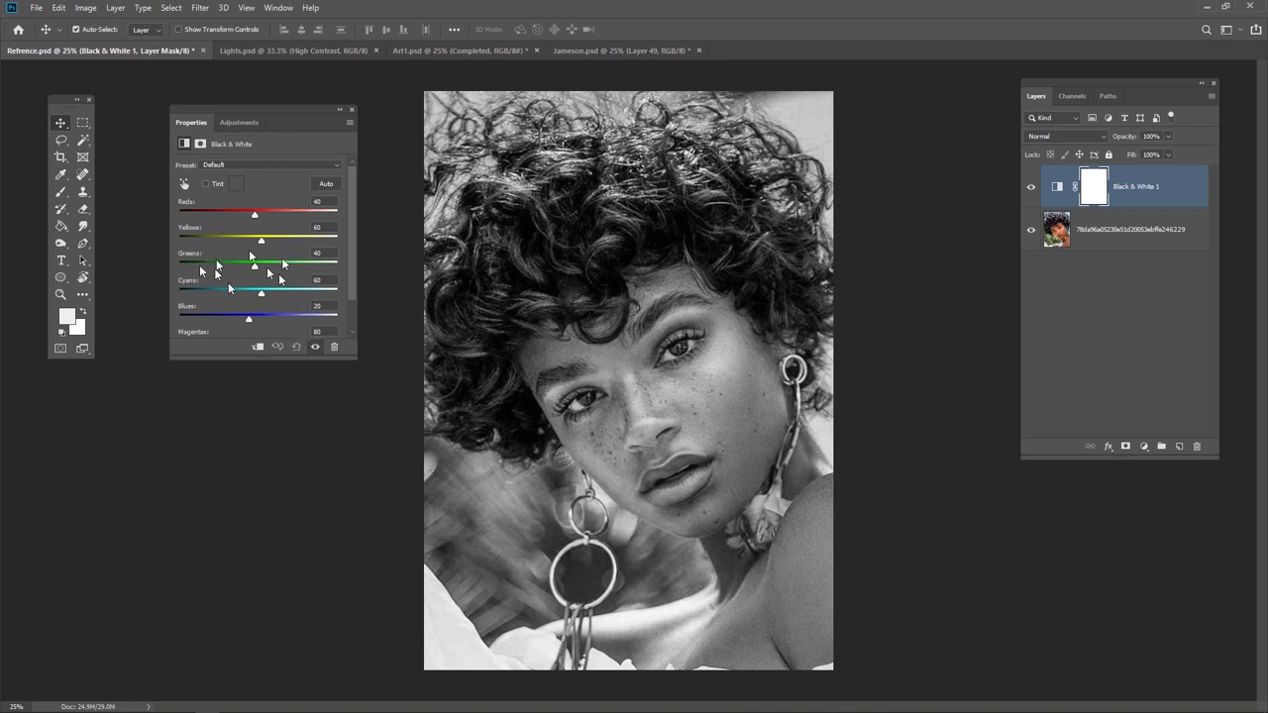
# - Try the Black & White adjustment with Reds at -65 and reset it to the default values
pyautogui.moveTo(255, 216); pyautogui.dragTo(222, 215)
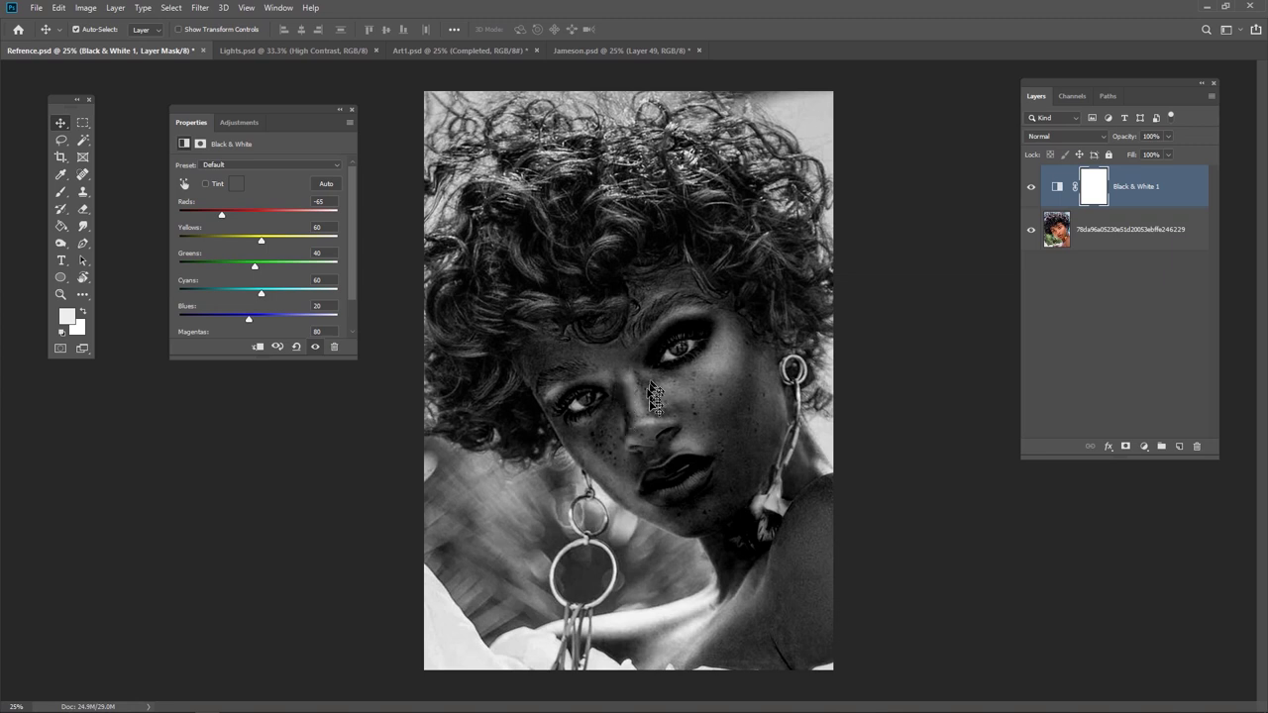
pyautogui.click(315, 347)
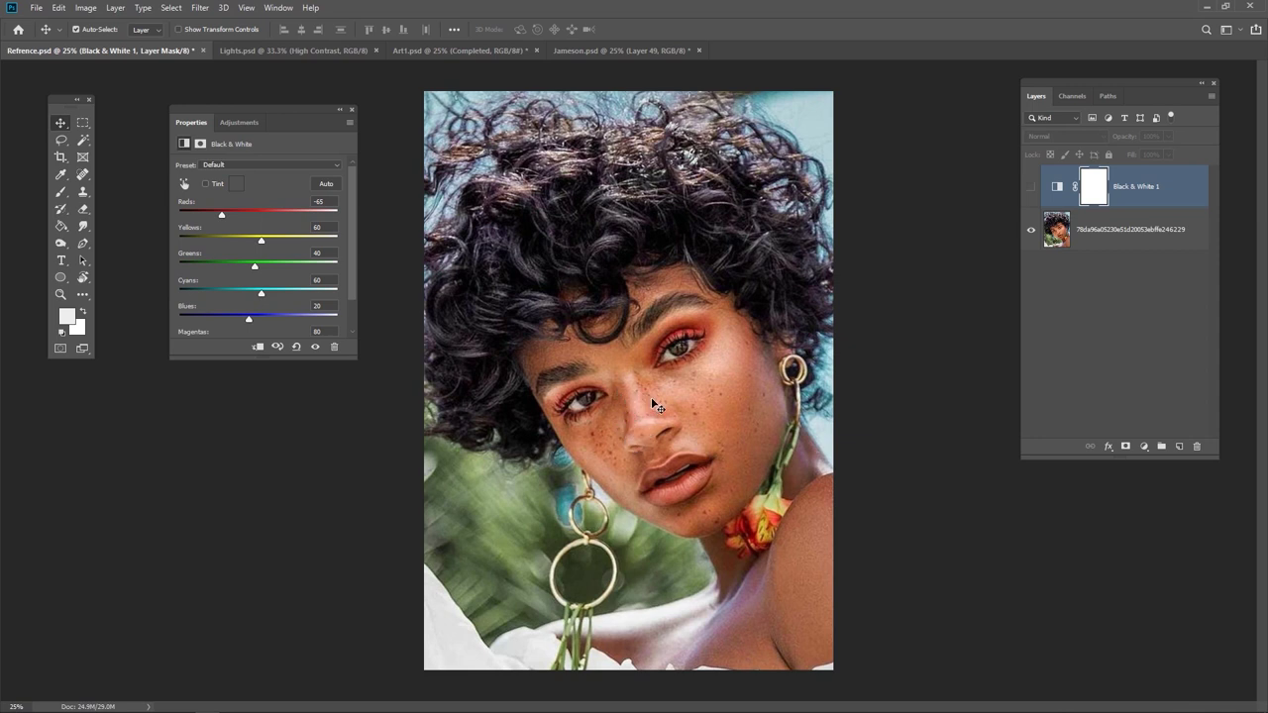
pyautogui.click(315, 347)
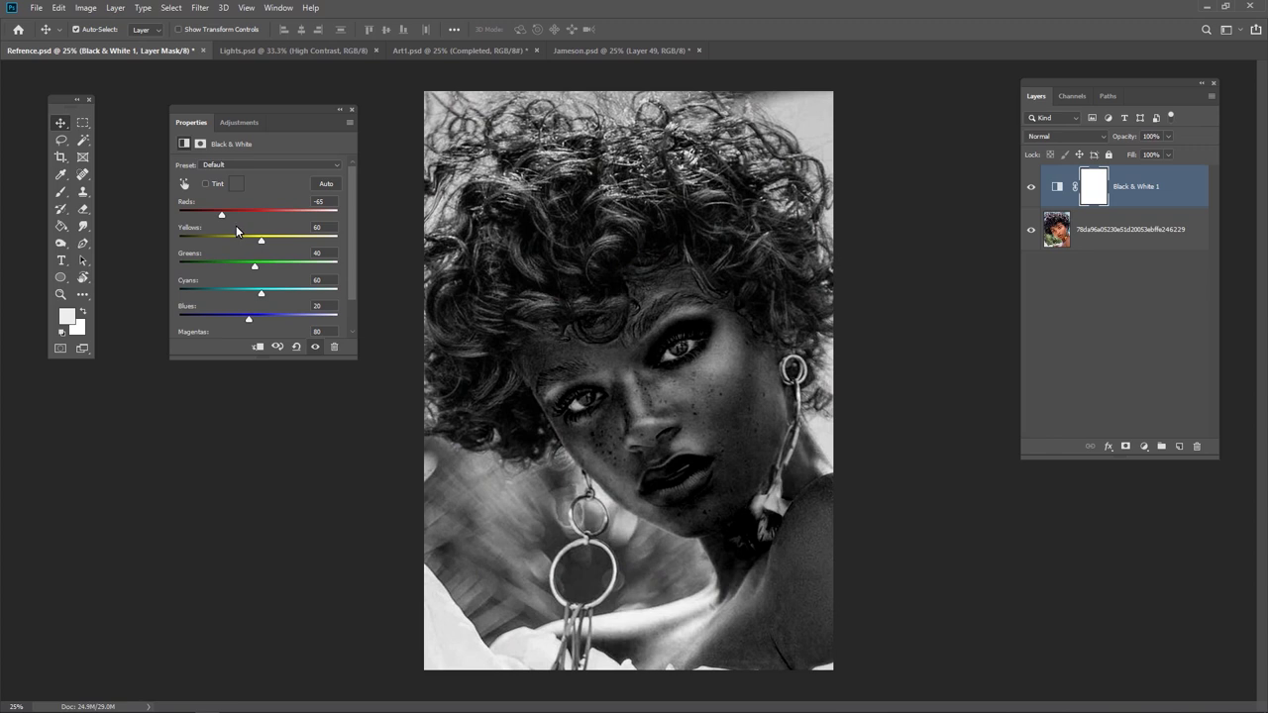
pyautogui.click(296, 346)
pyautogui.click(350, 109)
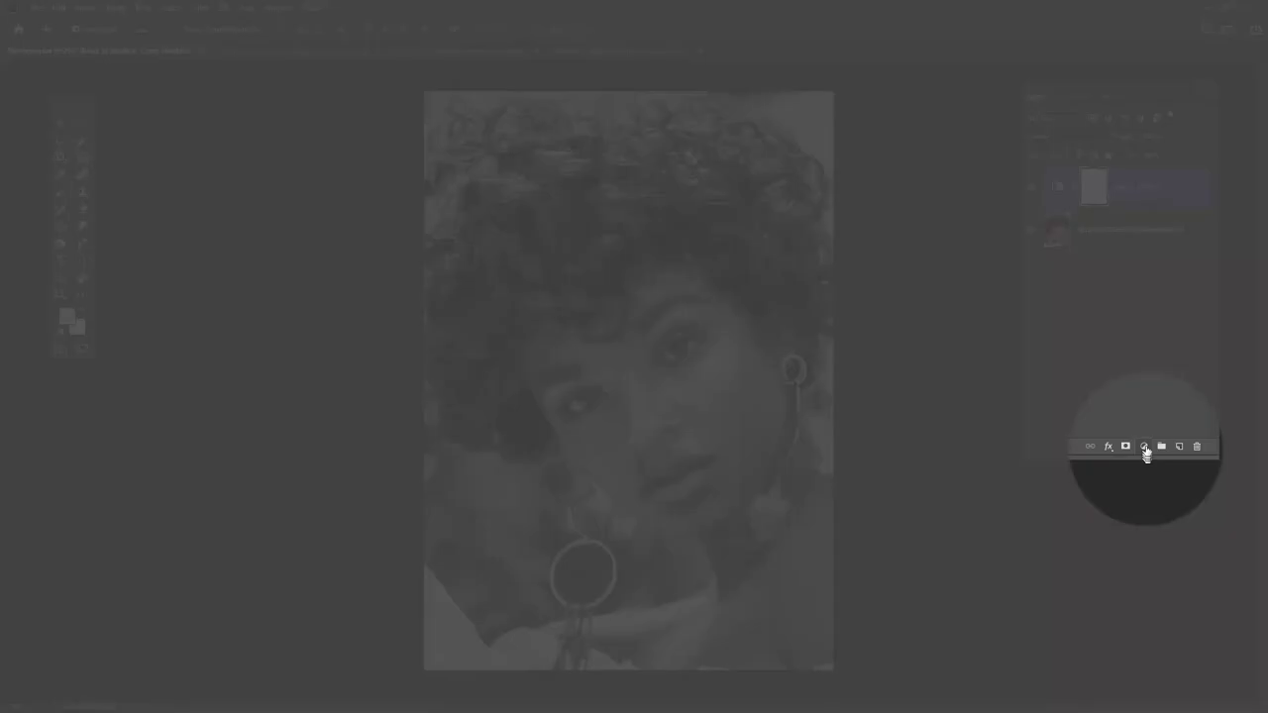
# - Add a Brightness/Contrast adjustment layer above the Black & White layer with Contrast set to 80
pyautogui.click(1144, 447)
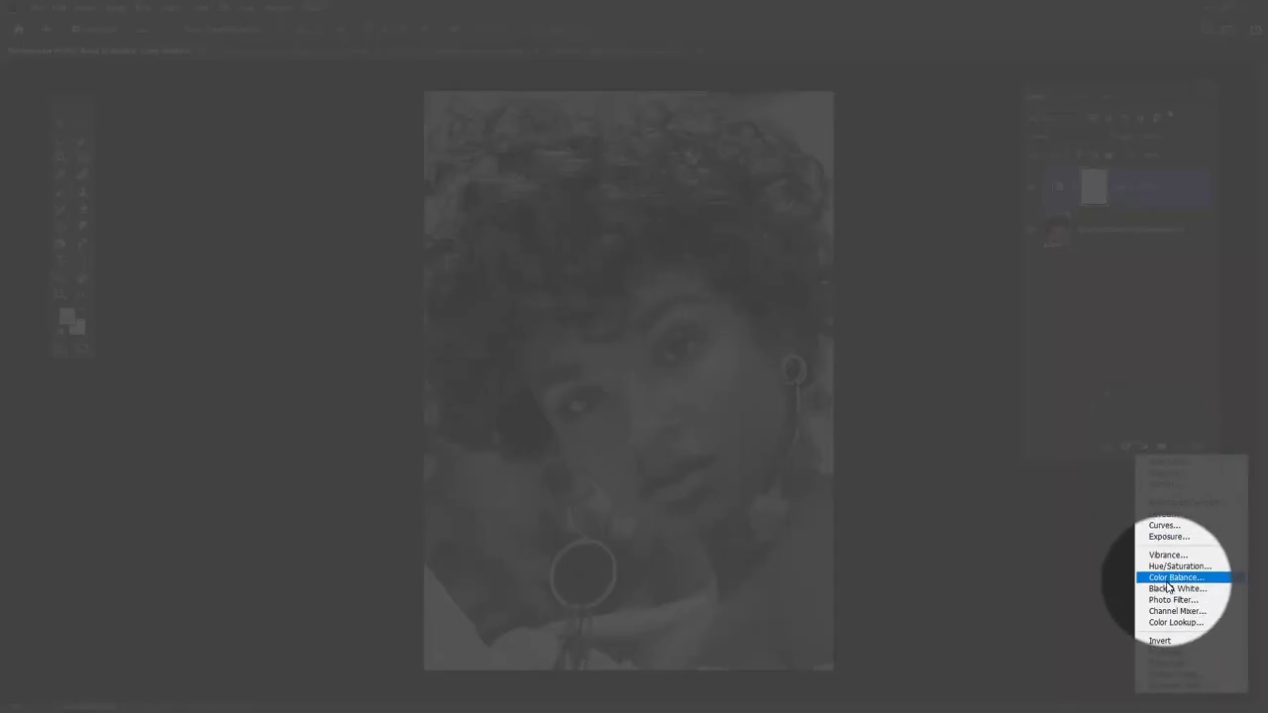
pyautogui.click(1179, 504)
pyautogui.moveTo(256, 227); pyautogui.dragTo(325, 235)
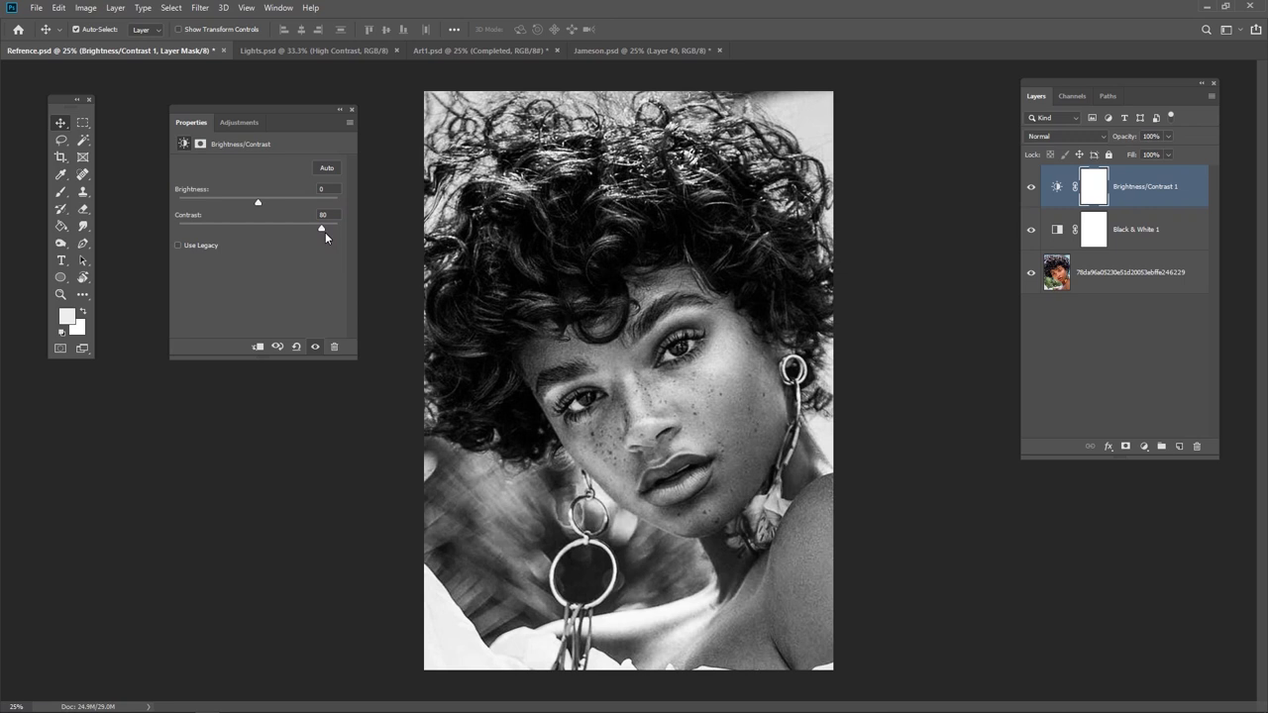
pyautogui.click(353, 110)
# - Compare the portrait with and without the Brightness/Contrast layer by toggling its visibility
pyautogui.click(1030, 186)
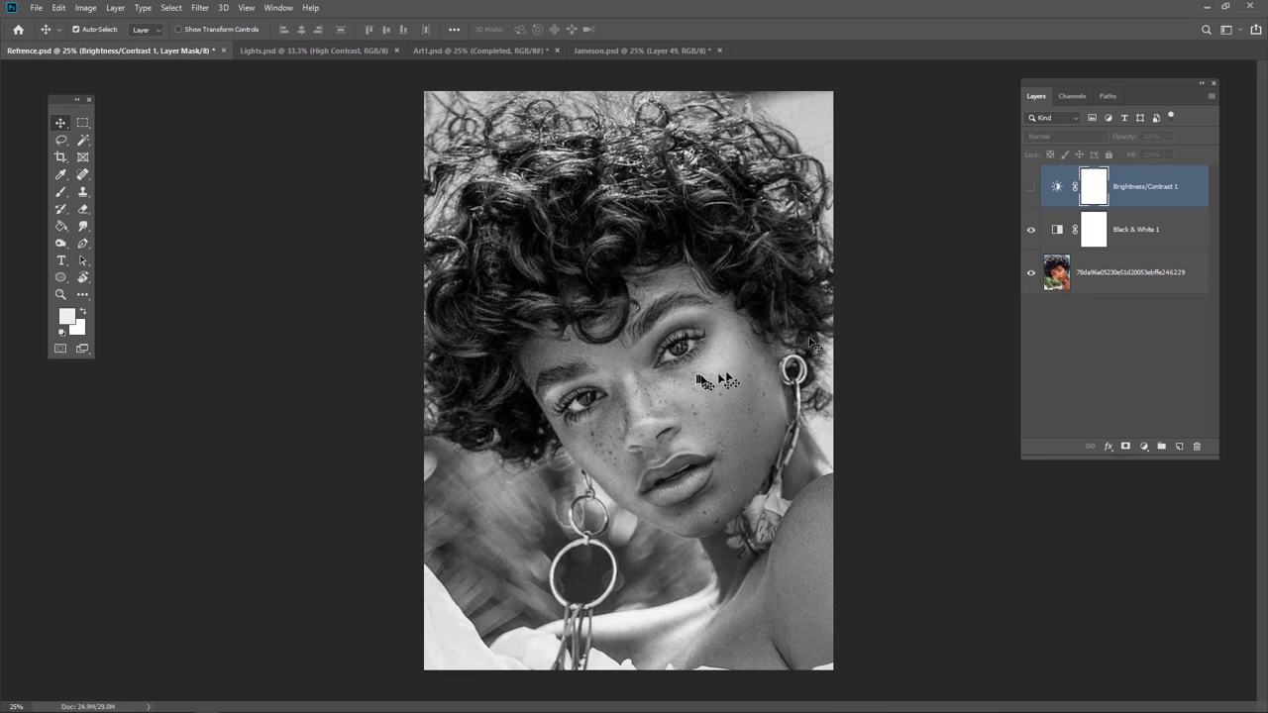
pyautogui.click(1030, 187)
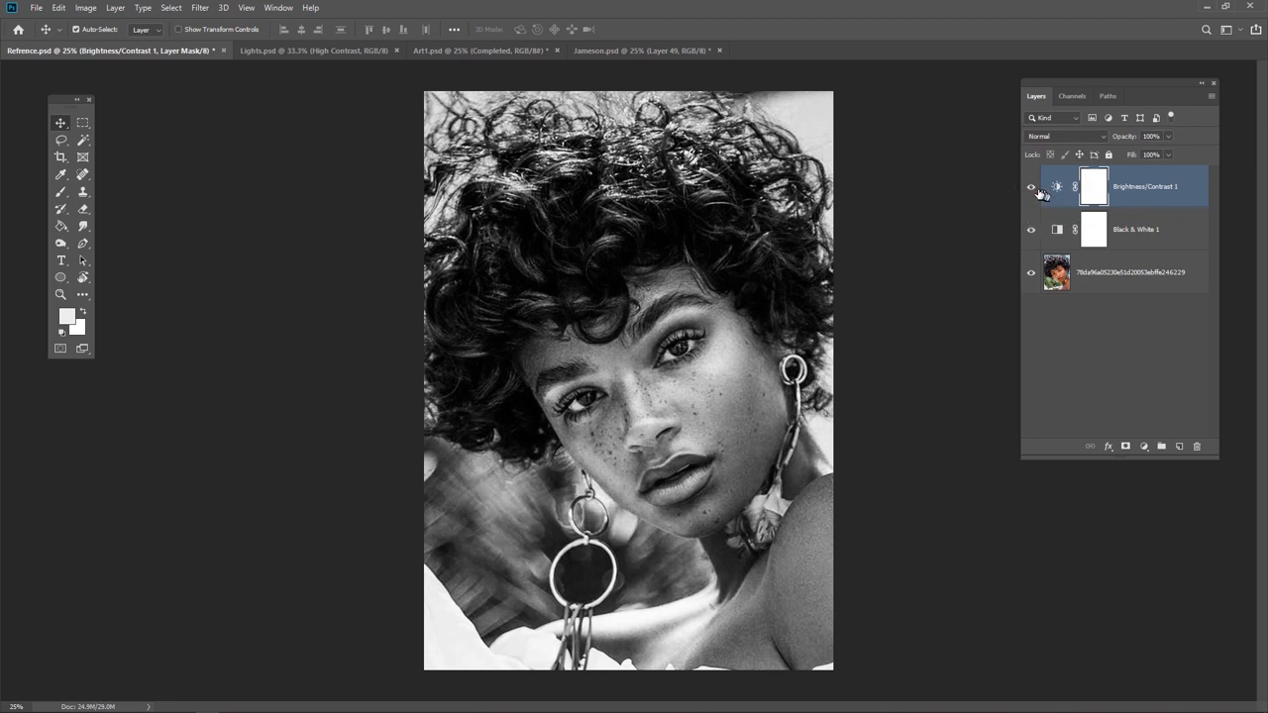
pyautogui.click(1031, 188)
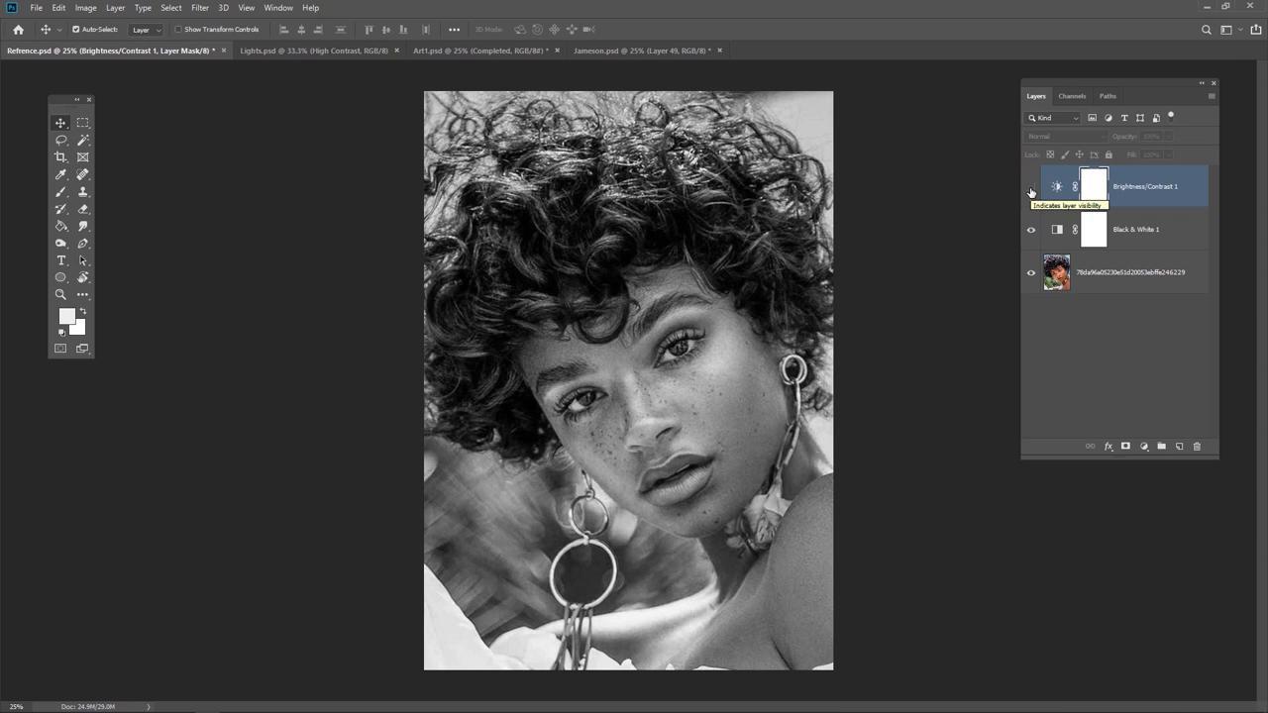
pyautogui.click(1031, 188)
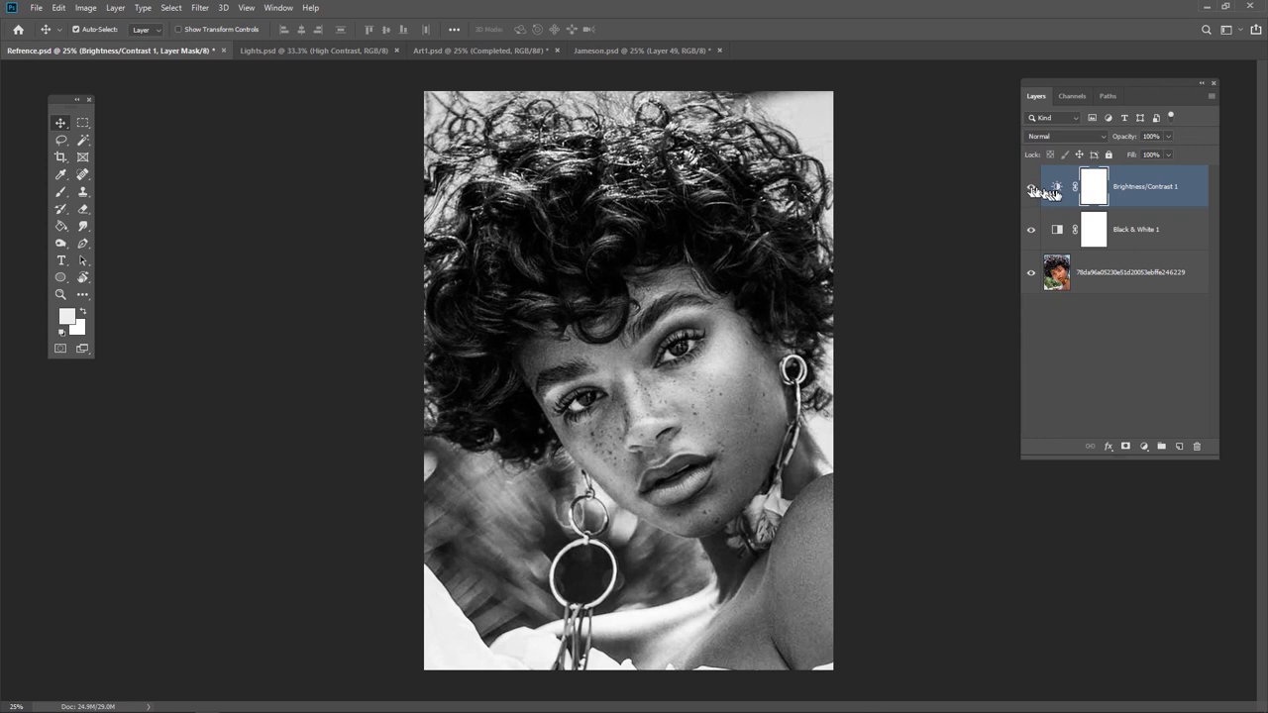
# - Set the Contrast of the existing Brightness/Contrast adjustment layer to 100
pyautogui.click(1056, 188)
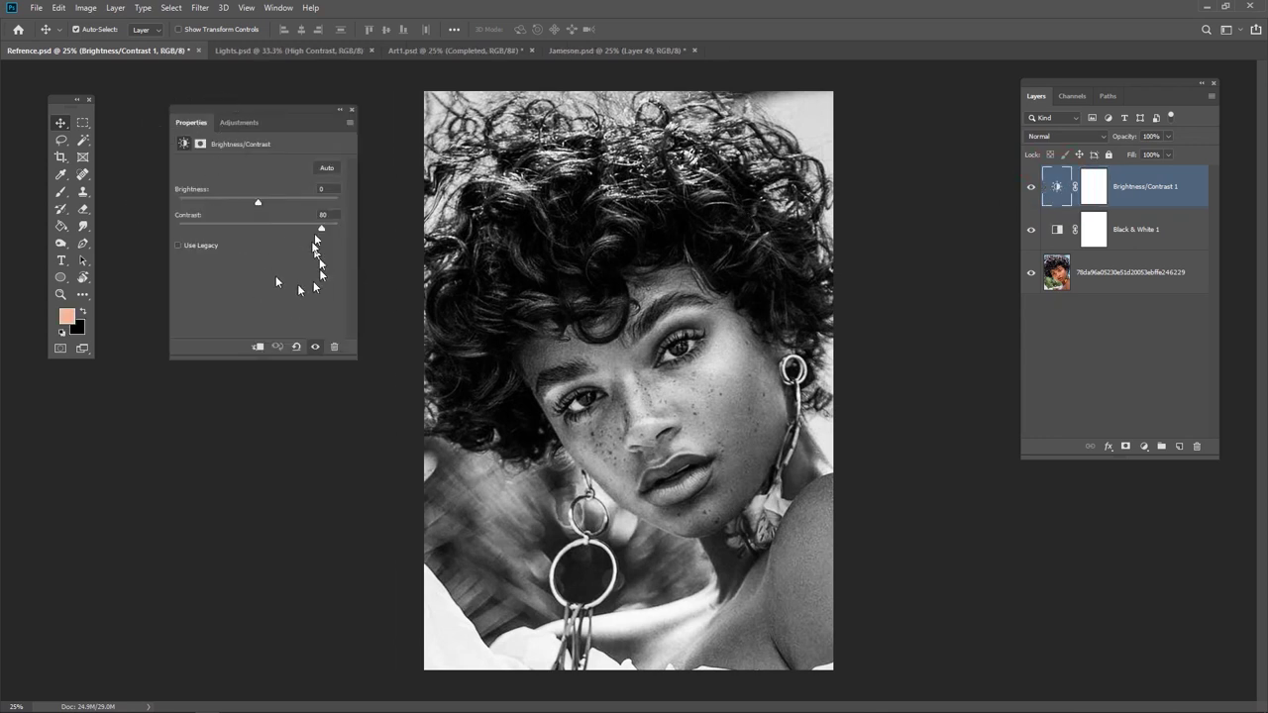
pyautogui.moveTo(321, 227)
pyautogui.mouseDown()
pyautogui.moveTo(342, 231)
pyautogui.moveTo(148, 231)
pyautogui.moveTo(351, 230)
pyautogui.moveTo(340, 231)
pyautogui.mouseUp()
pyautogui.click(343, 229)
# - Try a Brightness of 51 in the Brightness/Contrast adjustment and return it to 0
pyautogui.moveTo(259, 204); pyautogui.dragTo(284, 198)
pyautogui.click(285, 198)
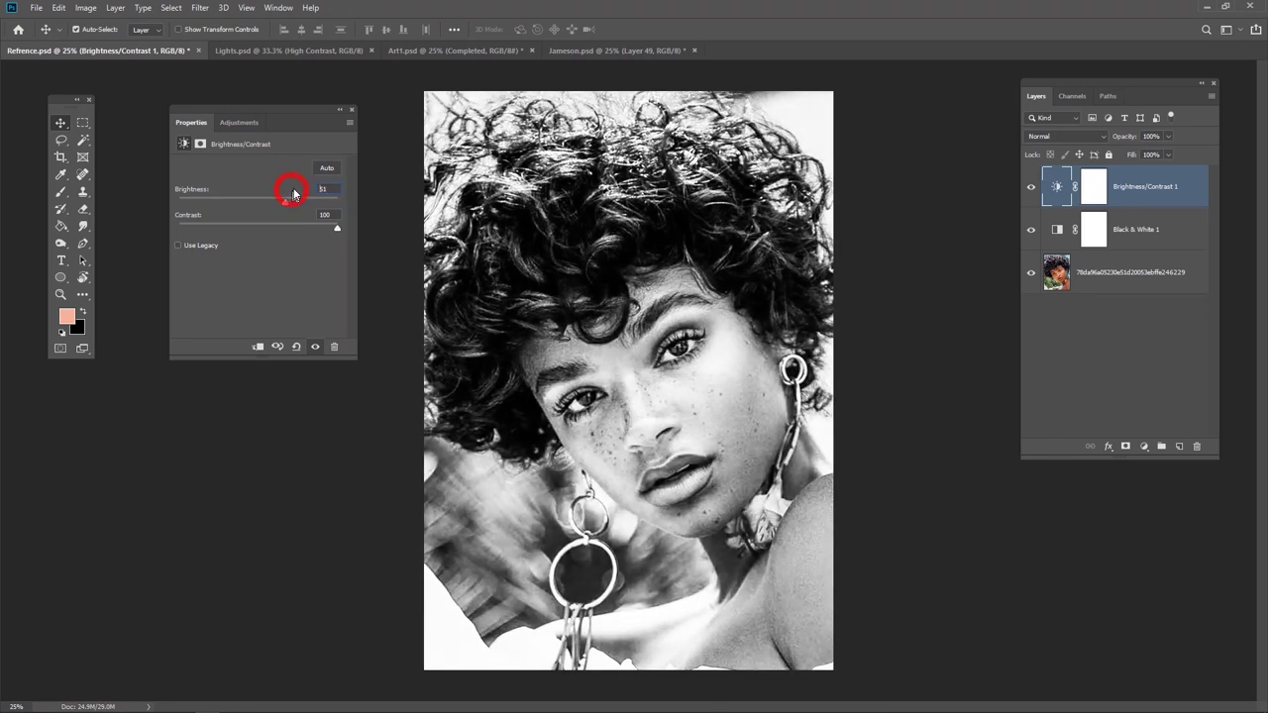
pyautogui.click(314, 189)
pyautogui.write('0')
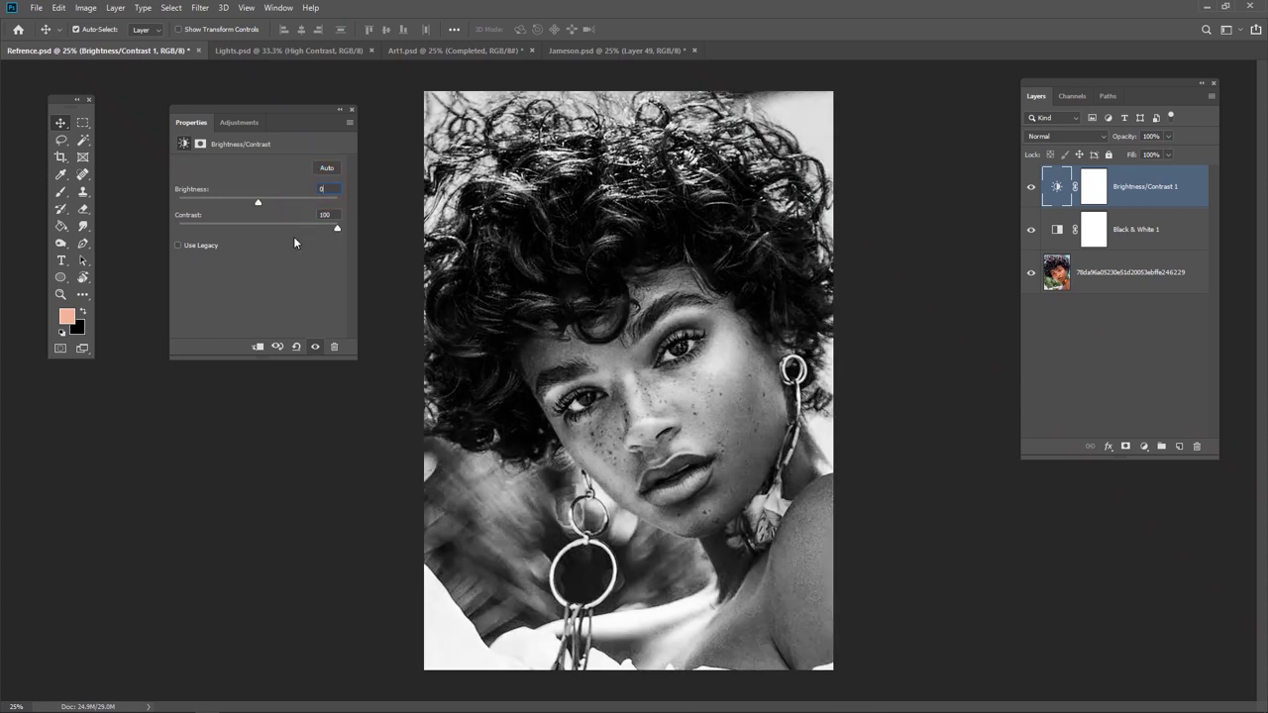
pyautogui.click(352, 110)
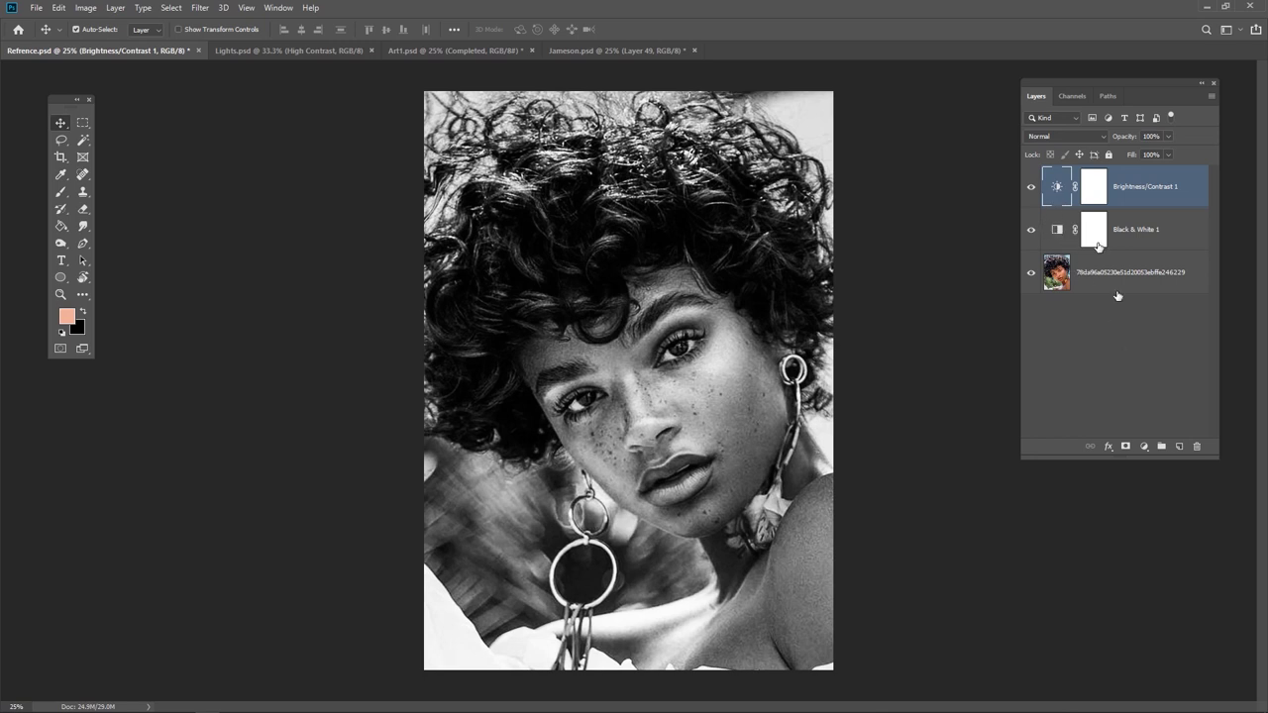
# - Hide the Brightness/Contrast layer and add a Curves adjustment layer working on the RGB channel
pyautogui.click(1032, 187)
pyautogui.click(1144, 449)
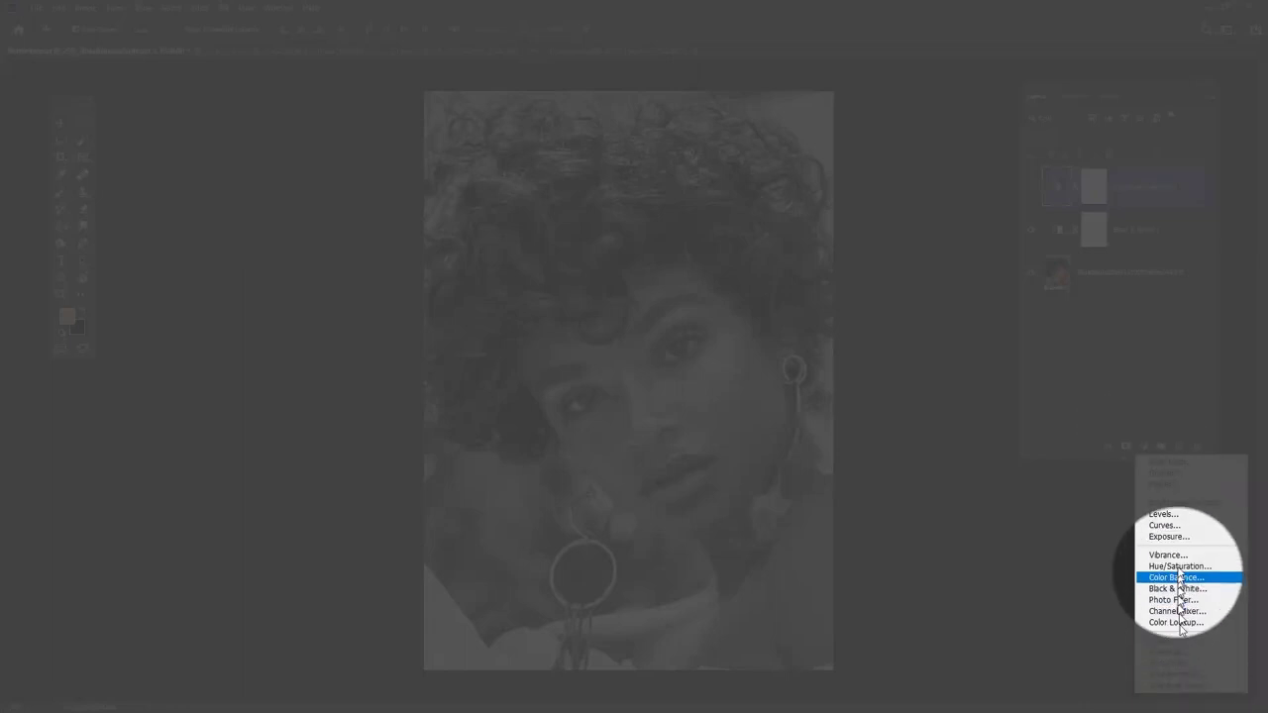
pyautogui.click(1164, 525)
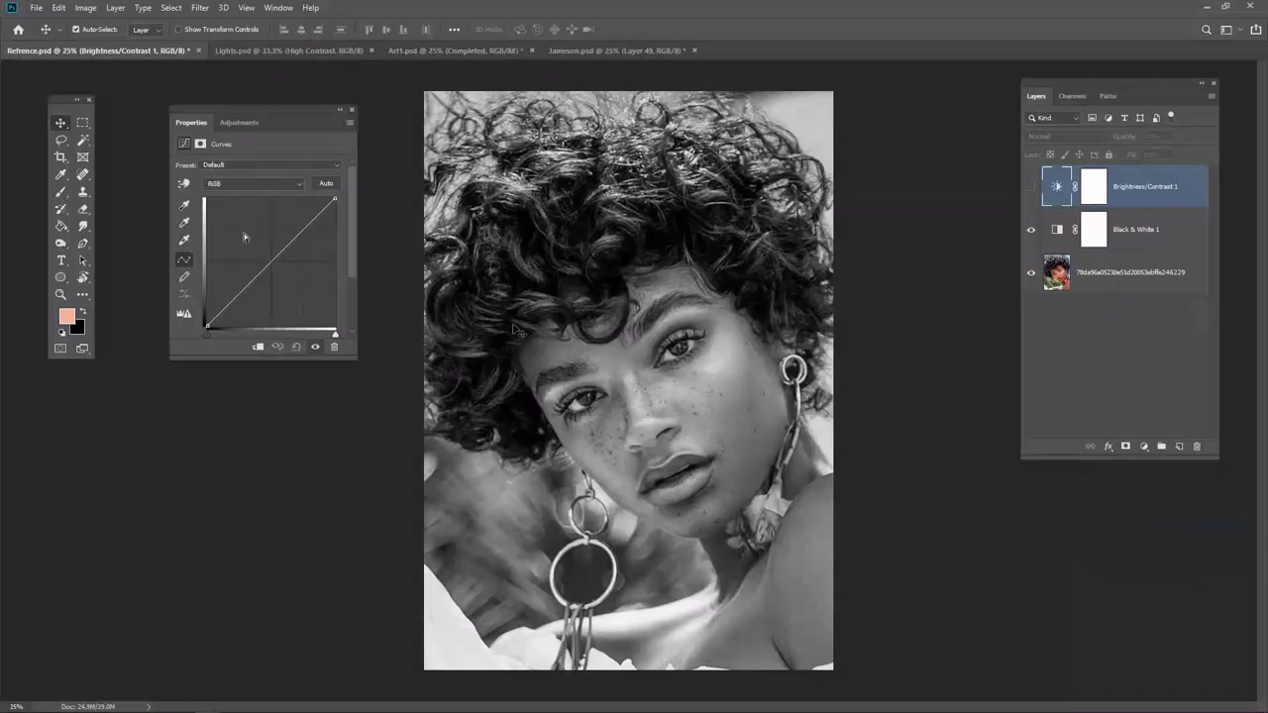
pyautogui.click(276, 186)
pyautogui.click(311, 145)
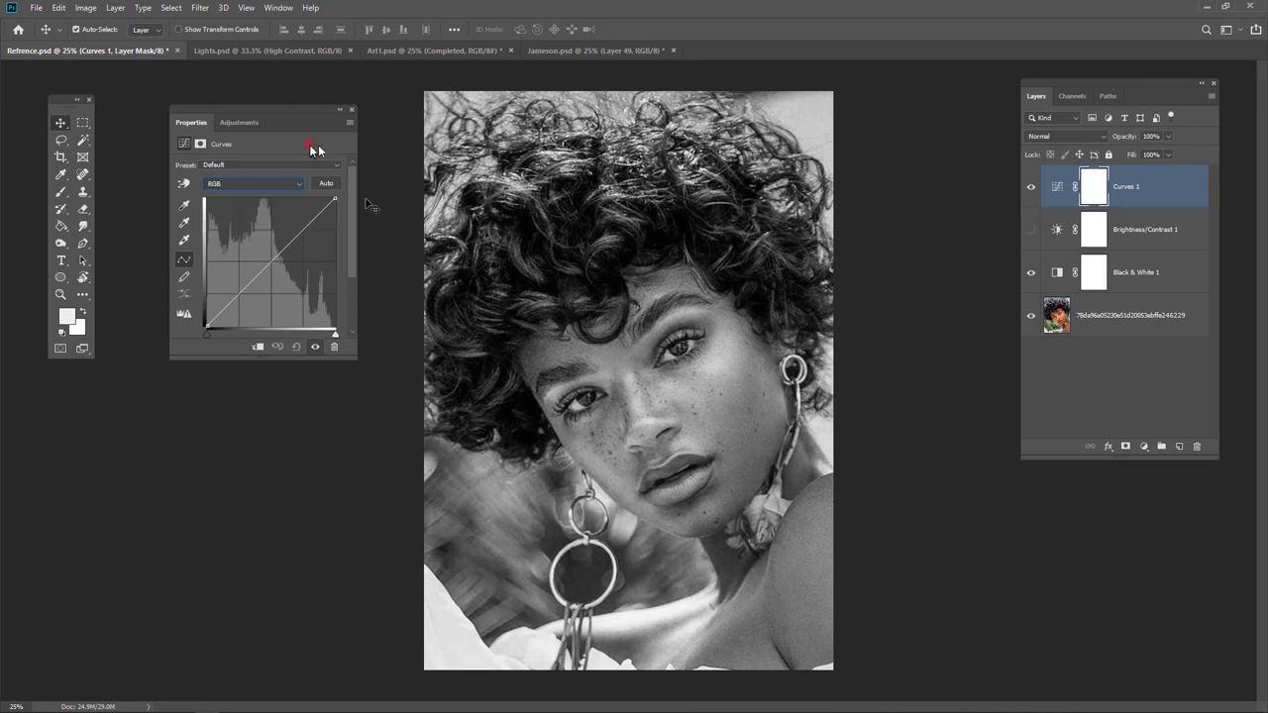
# - Try darkening the portrait with a lowered midtone point and an added highlight point on the curve, and remove both points
pyautogui.click(264, 267)
pyautogui.moveTo(264, 268); pyautogui.dragTo(285, 291)
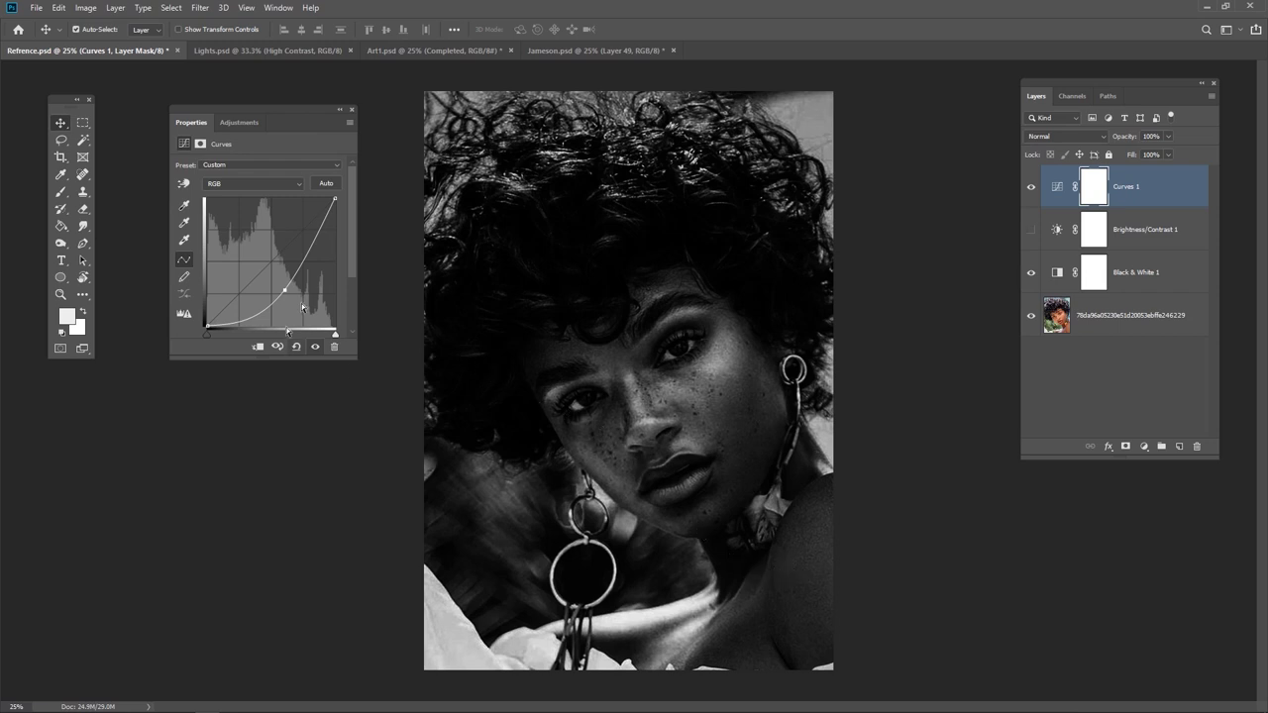
pyautogui.moveTo(317, 233); pyautogui.dragTo(313, 230)
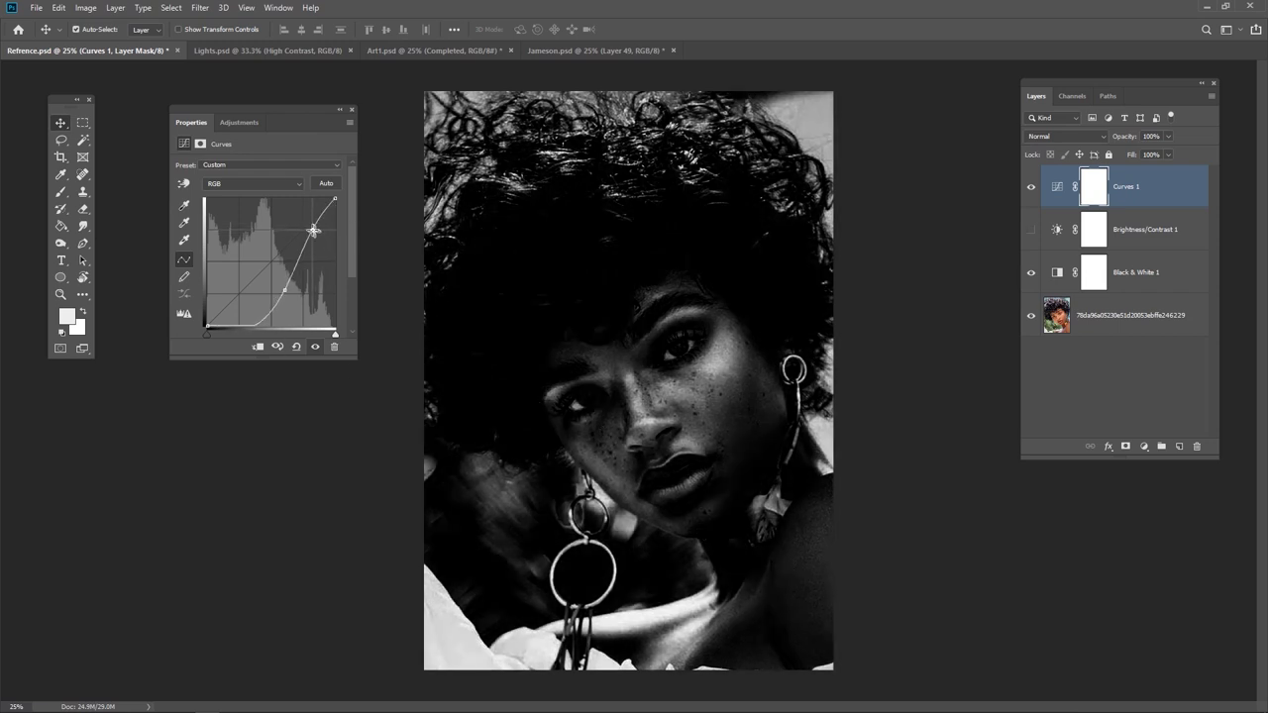
pyautogui.click(286, 289)
pyautogui.press('Delete')
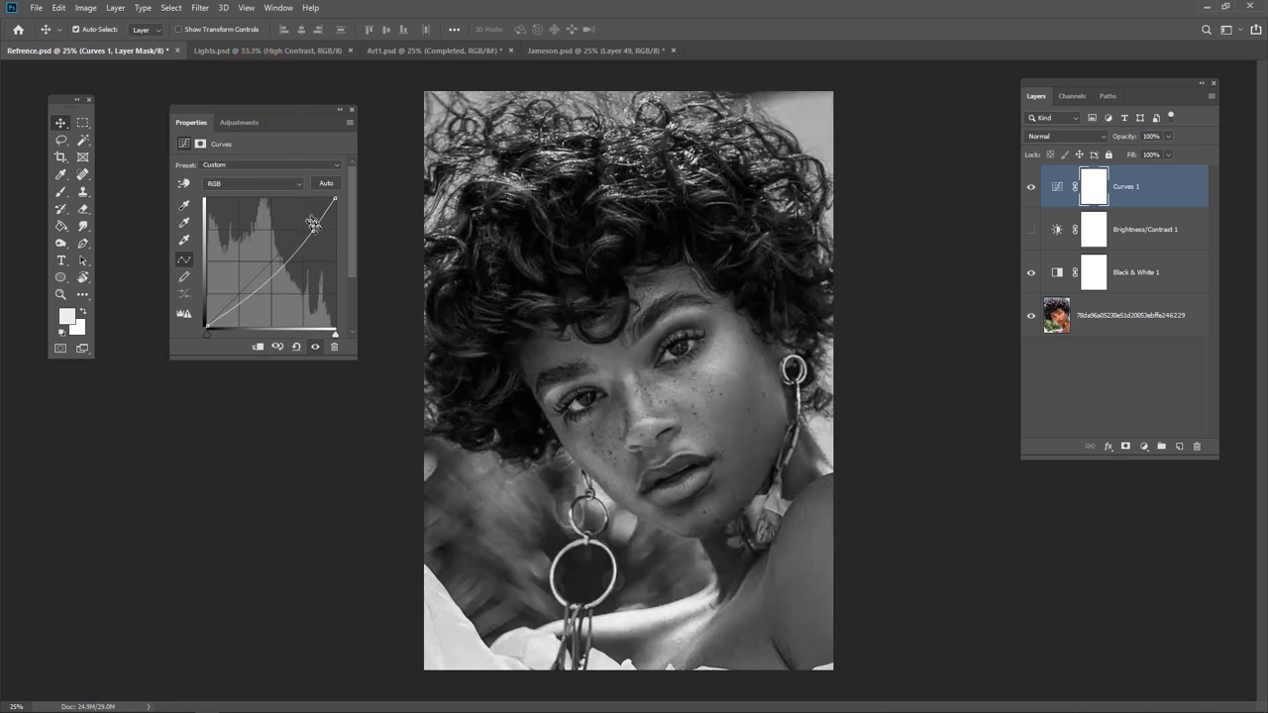
pyautogui.moveTo(313, 230); pyautogui.dragTo(256, 148)
# - Shape the RGB curve into a steep S with a lowered shadow point and raised highlight point, and hide the Curves layer
pyautogui.click(240, 294)
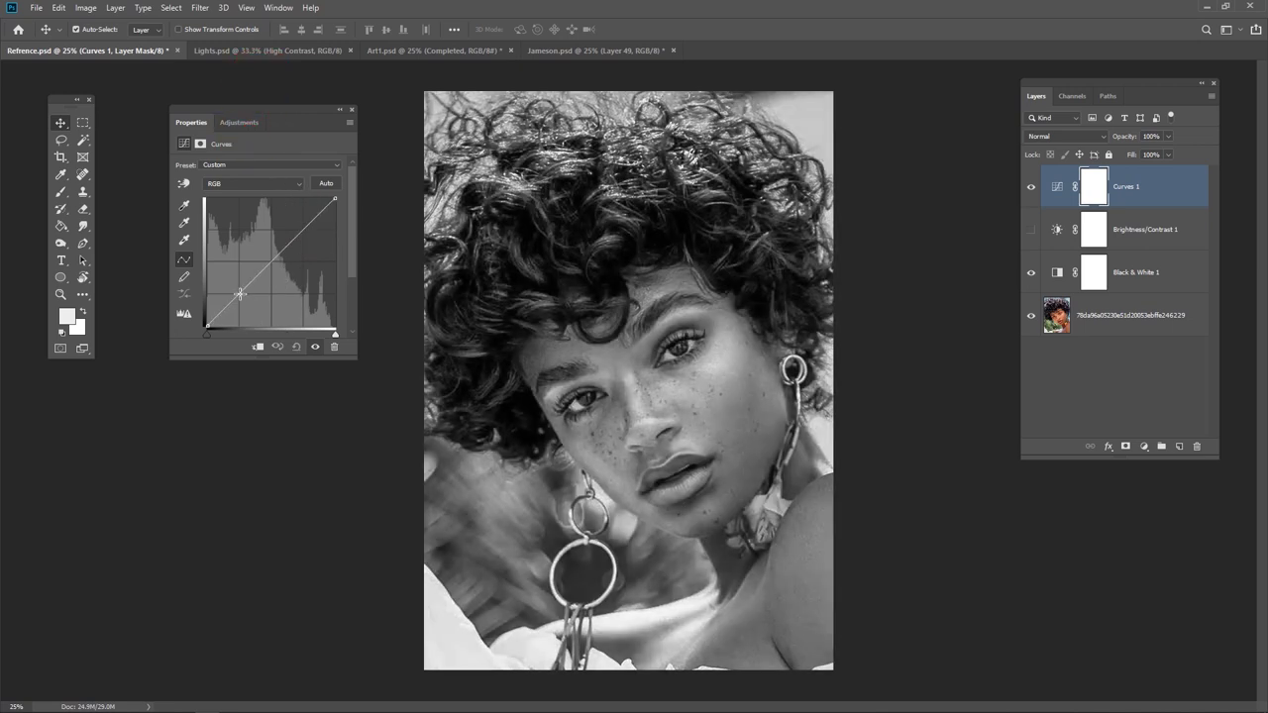
pyautogui.click(306, 229)
pyautogui.moveTo(240, 294); pyautogui.dragTo(259, 308)
pyautogui.moveTo(306, 230); pyautogui.dragTo(302, 222)
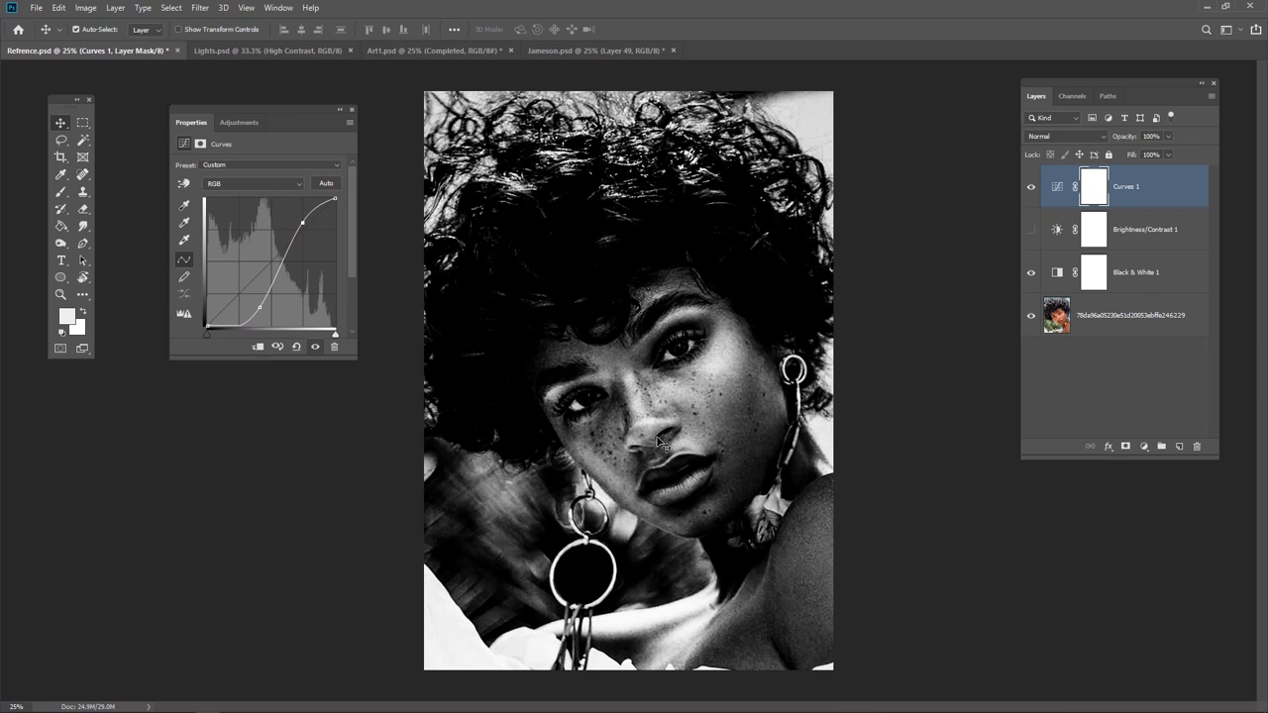
pyautogui.click(353, 111)
pyautogui.click(1033, 187)
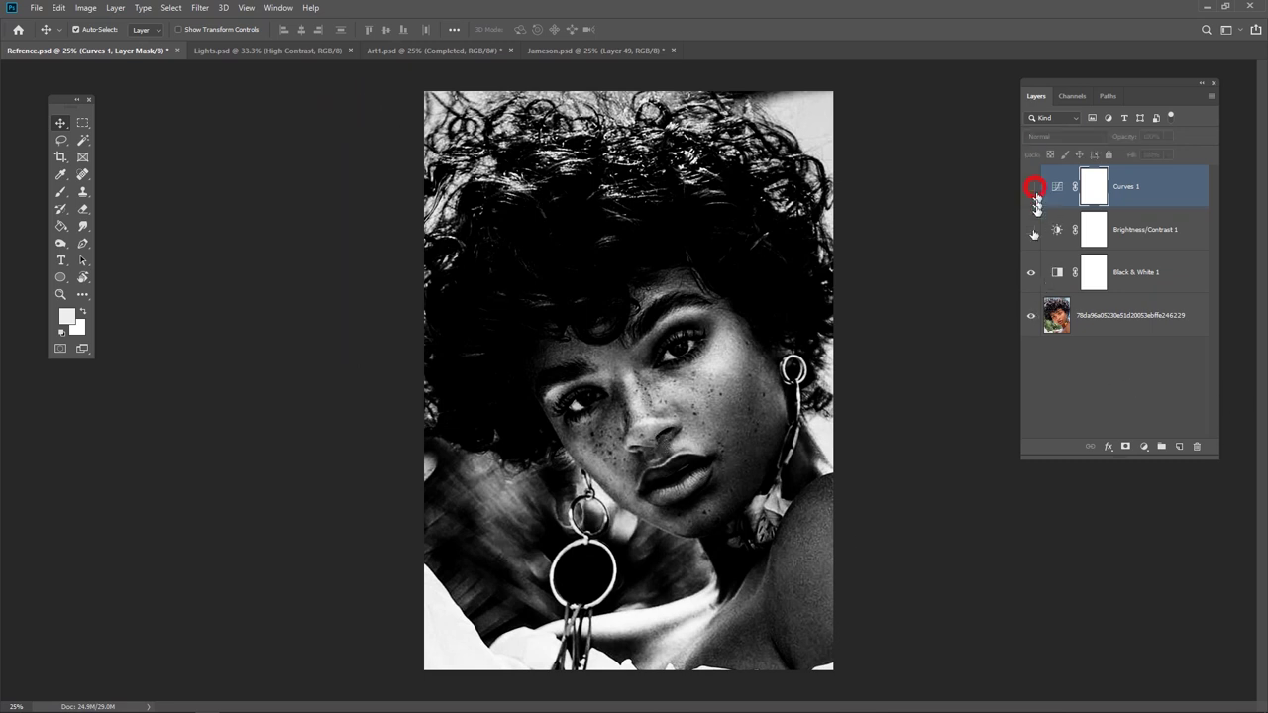
# - Compare the portrait with the Brightness/Contrast and Curves layers switched on and off, leaving Curves shown and Brightness/Contrast hidden
pyautogui.moveTo(1037, 203); pyautogui.dragTo(1031, 231)
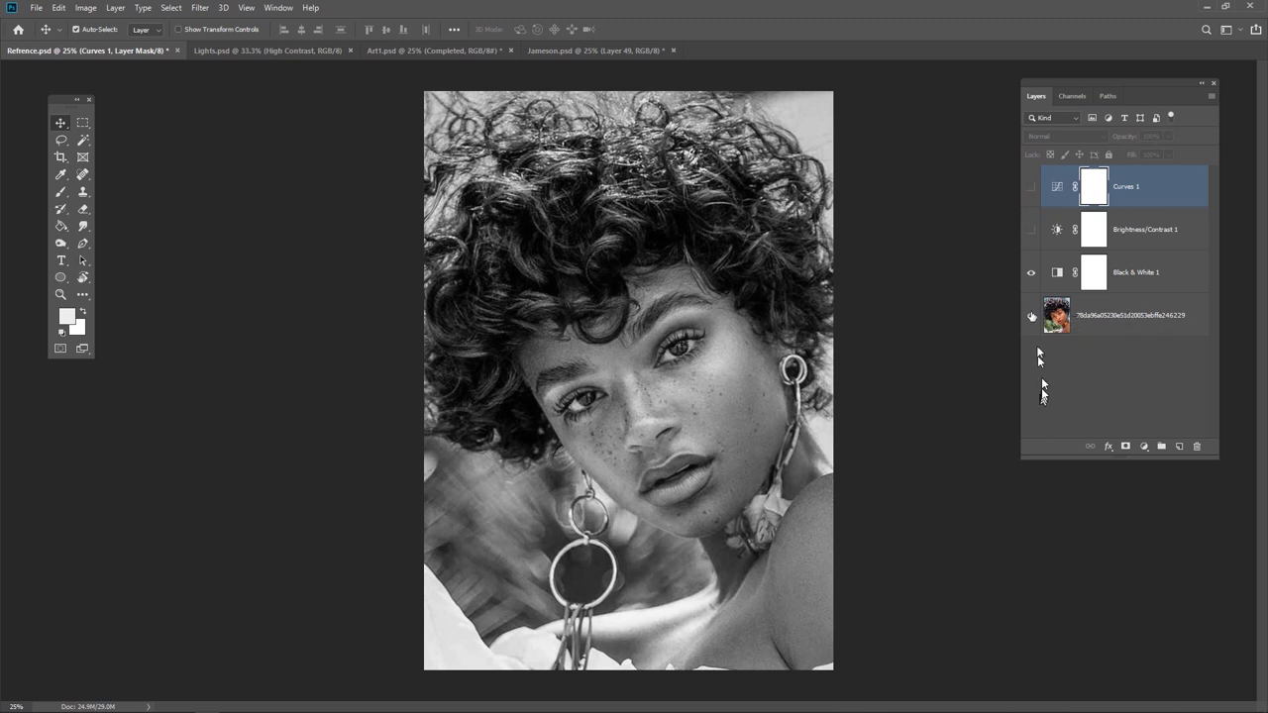
pyautogui.click(1031, 230)
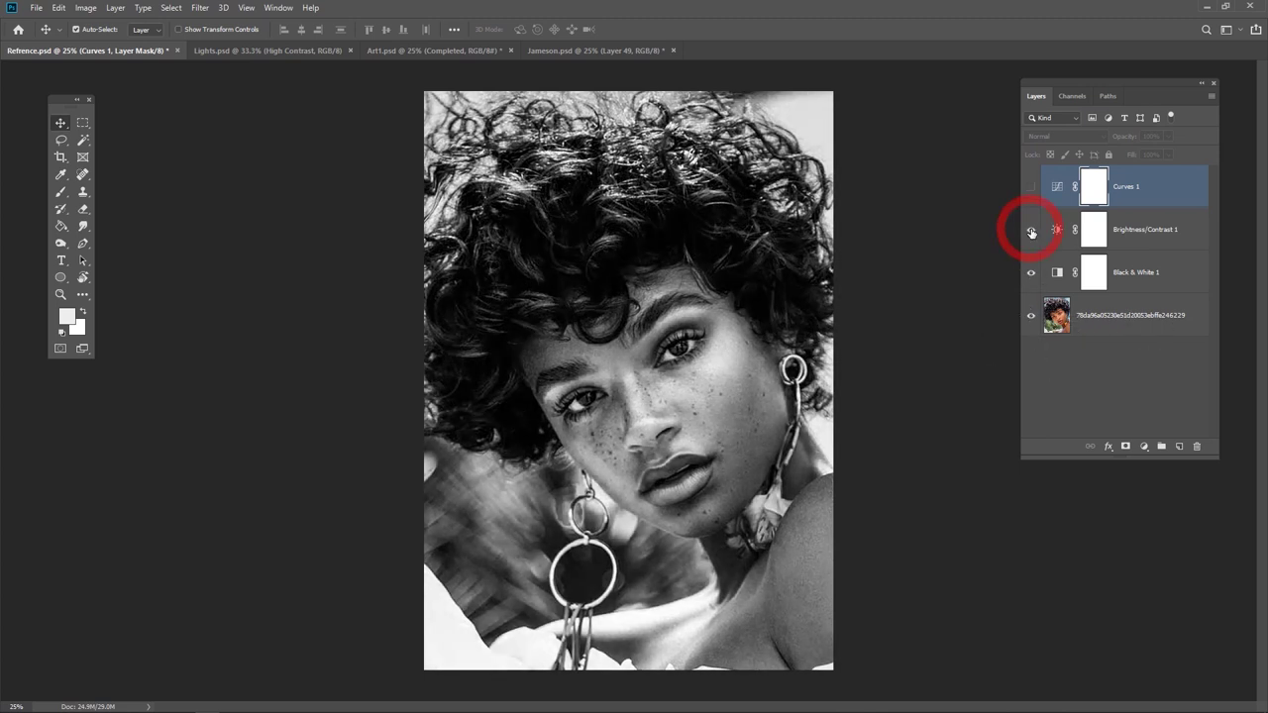
pyautogui.click(1032, 188)
pyautogui.click(1031, 188)
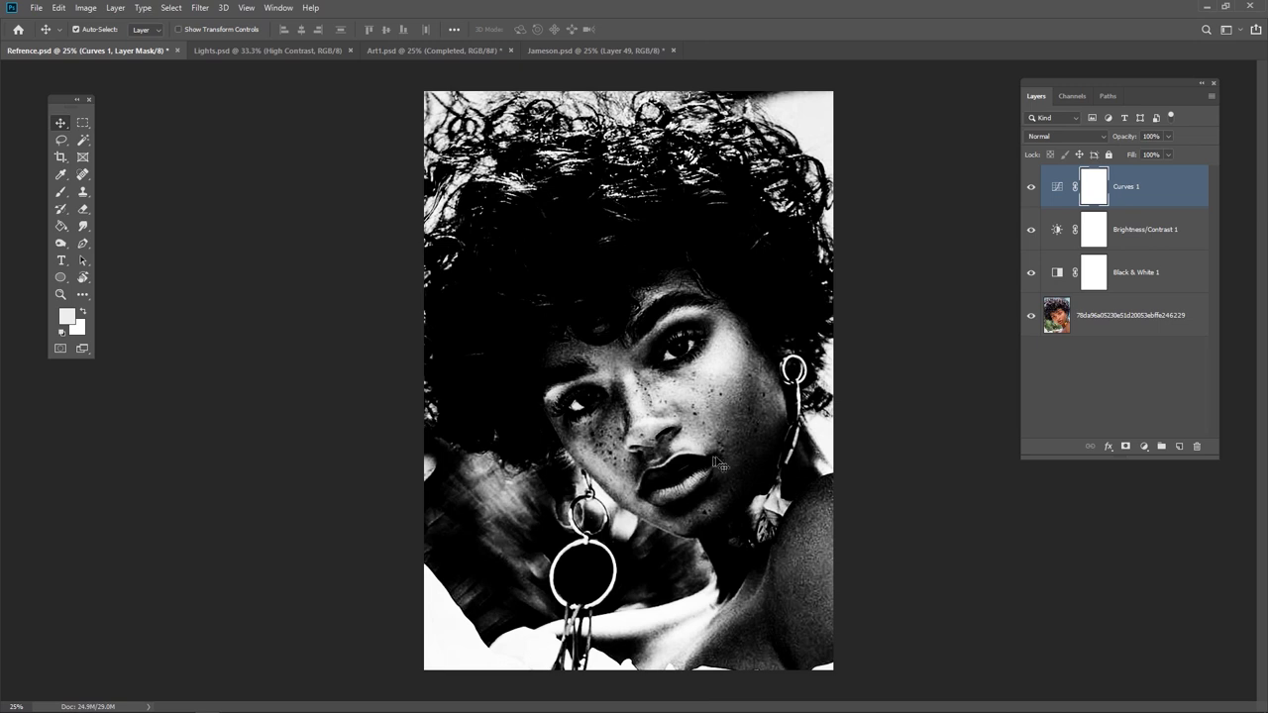
pyautogui.click(1031, 231)
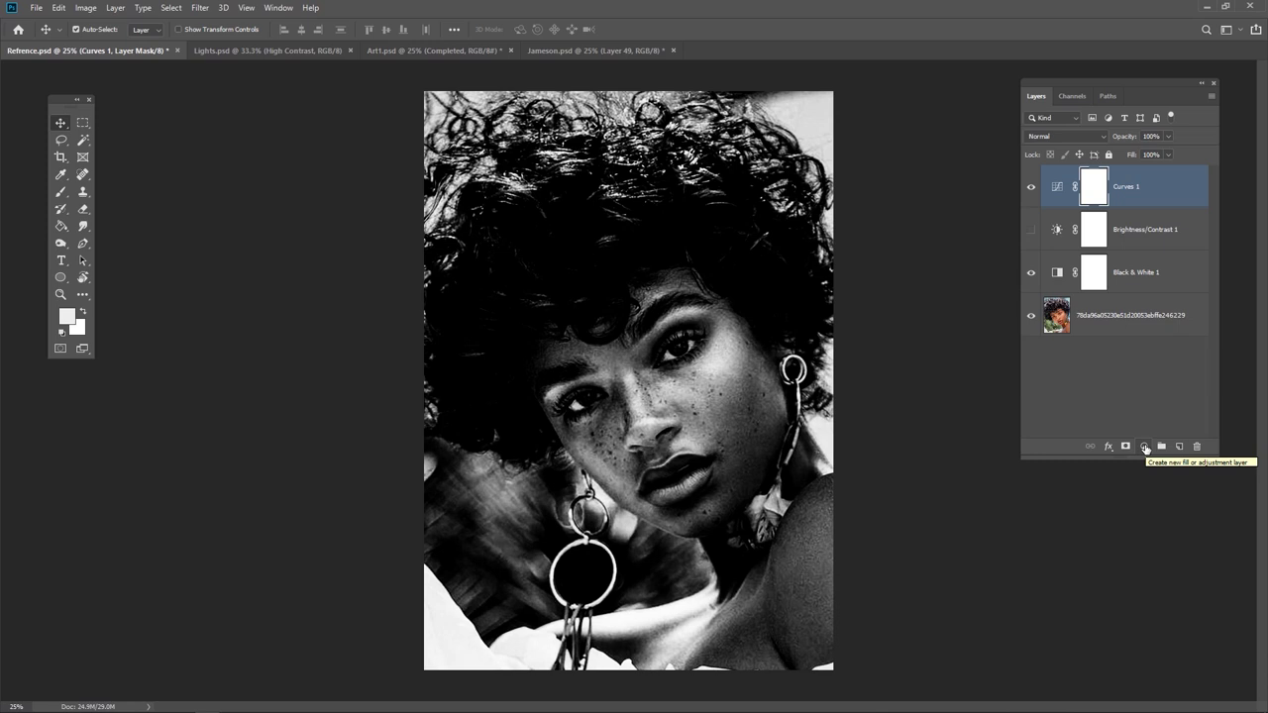
# - Extend the canvas to the right of the portrait with the Crop tool, making room for a second copy
pyautogui.press('c')
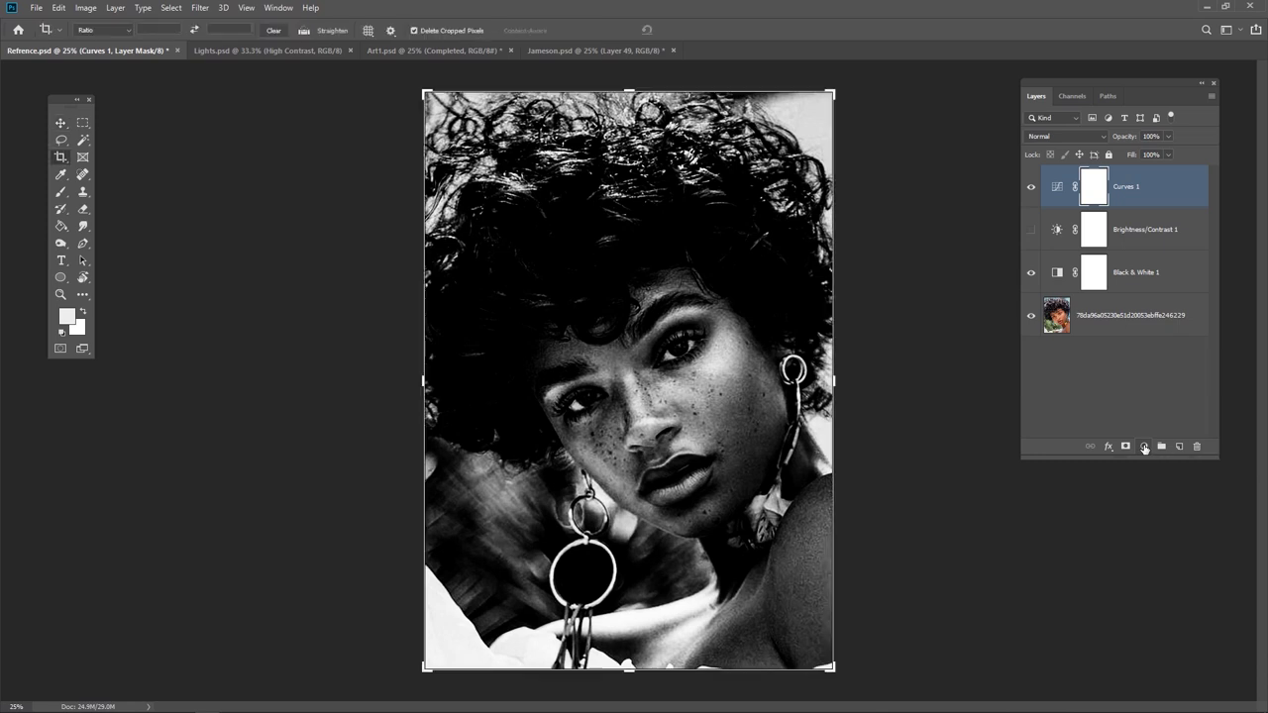
pyautogui.moveTo(833, 381); pyautogui.dragTo(1018, 377)
pyautogui.click(692, 31)
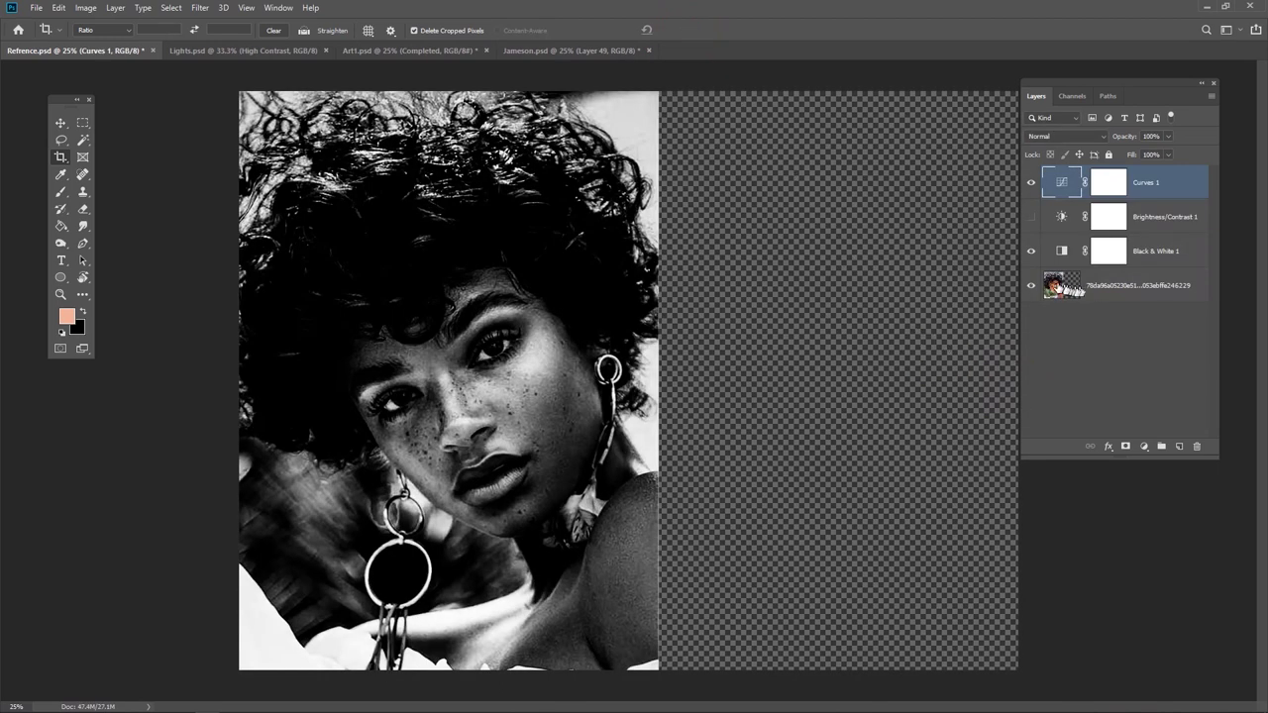
# - Duplicate the portrait layer and move the copy horizontally to the right edge of the extended canvas
pyautogui.click(1106, 286)
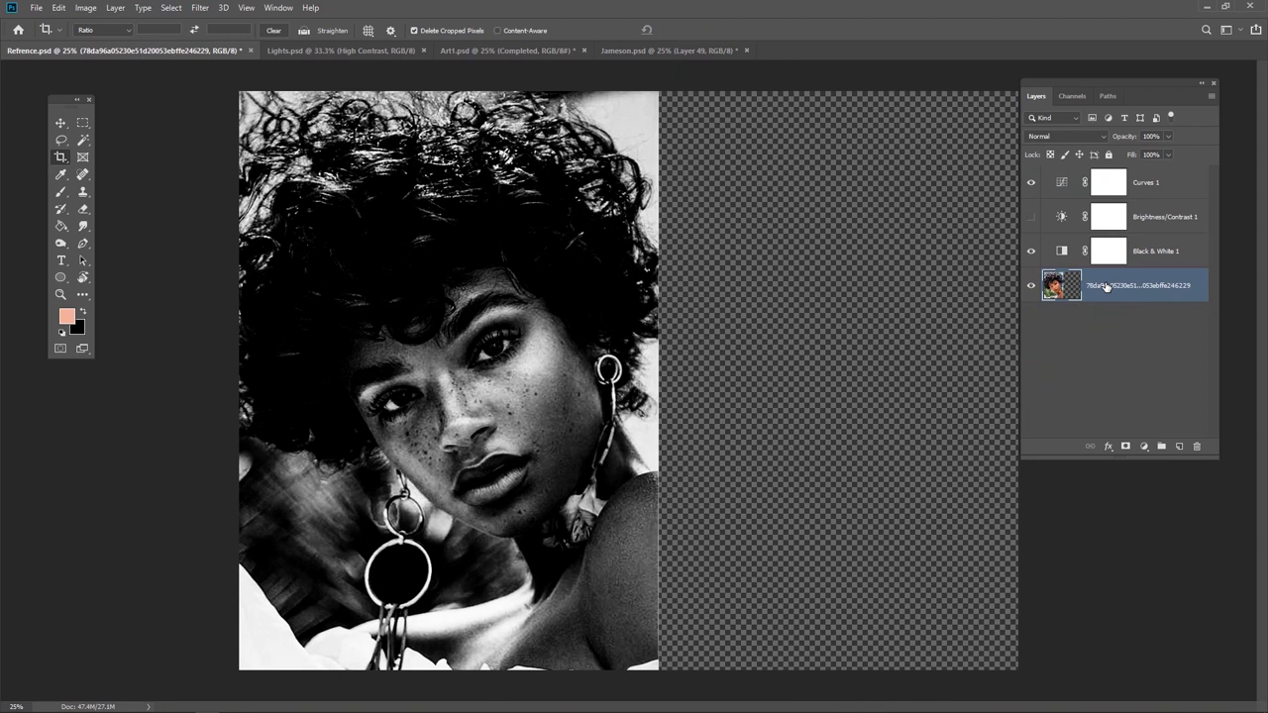
pyautogui.hotkey('ctrl', 'j')
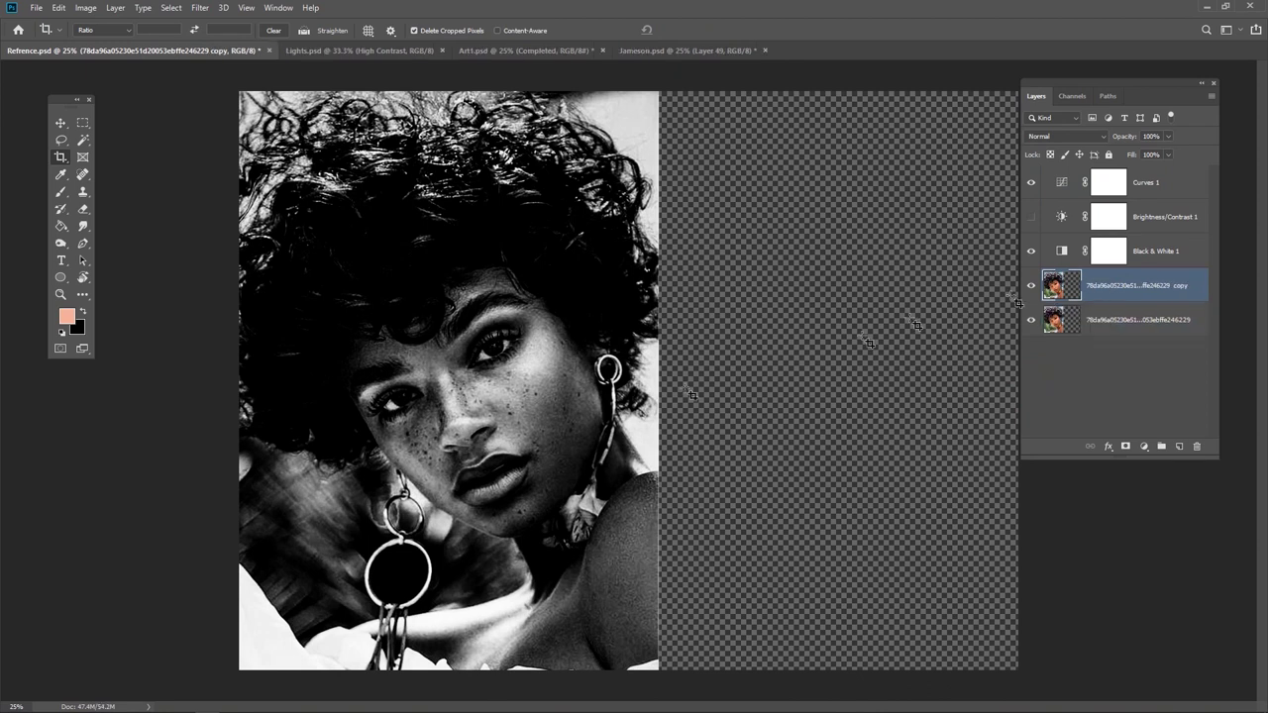
pyautogui.press('v')
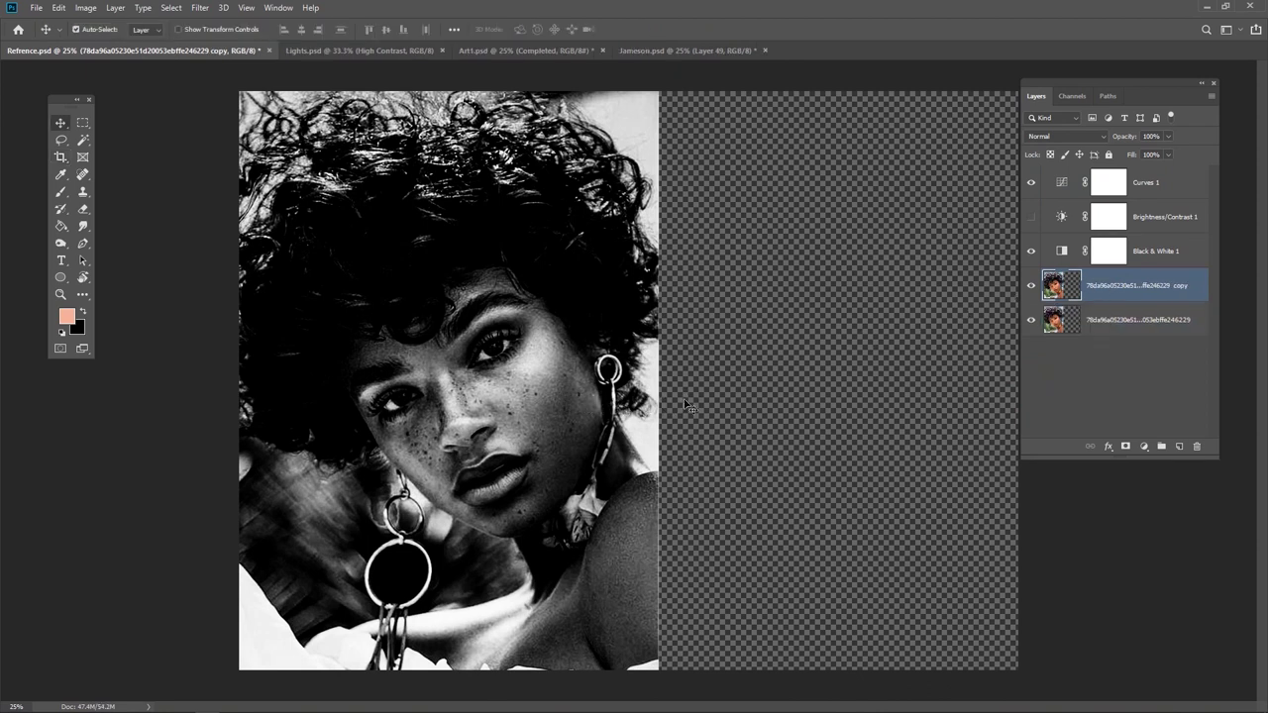
pyautogui.hotkey('shift', 'Right')
pyautogui.hotkey('shift', 'Right')
pyautogui.hotkey('shift', 'Right')
pyautogui.hotkey('shift', 'Right')
pyautogui.hotkey('shift', 'Right')
pyautogui.hotkey('shift', 'Right')
pyautogui.hotkey('shift', 'Right')
pyautogui.hotkey('shift', 'Right')
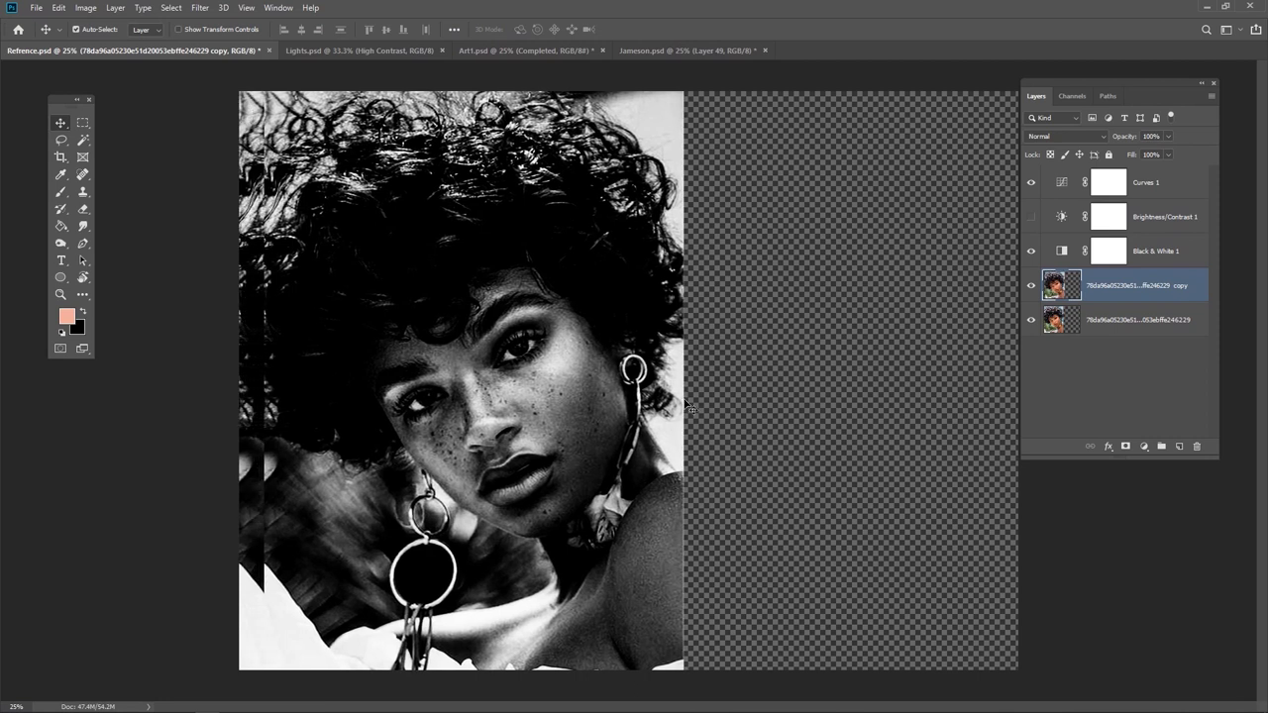
pyautogui.moveTo(542, 395); pyautogui.dragTo(878, 394)
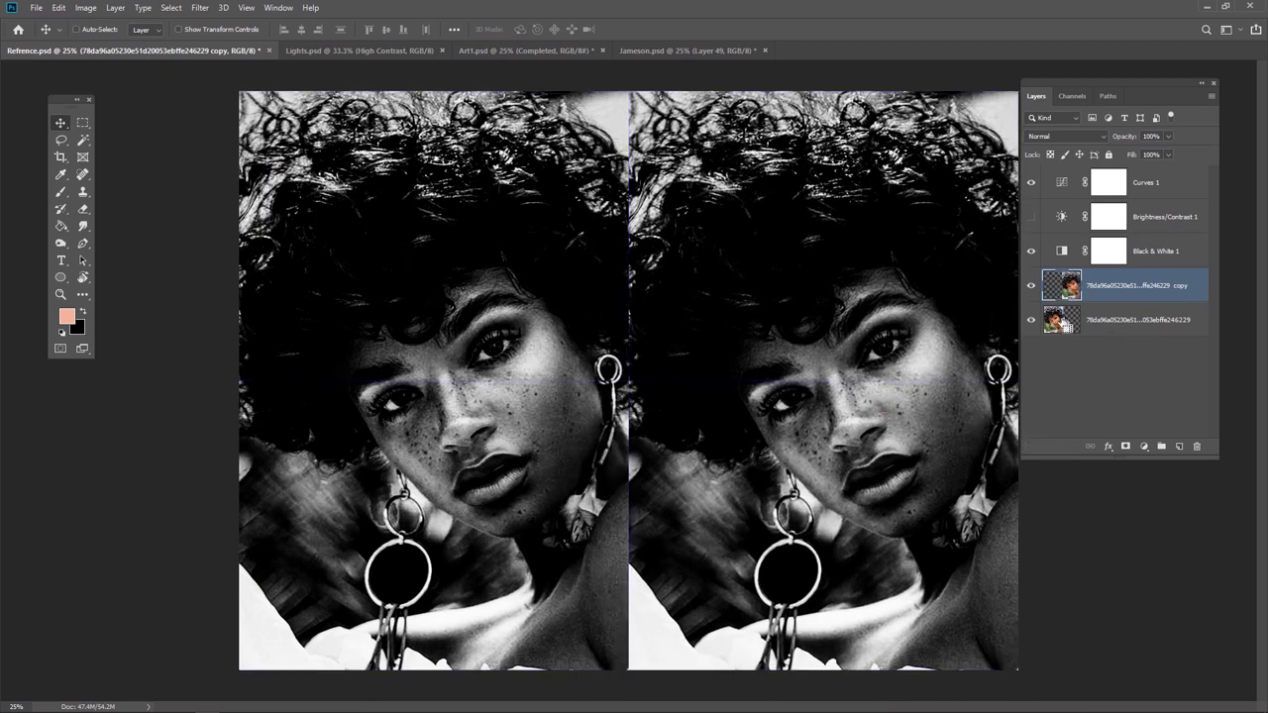
# - Load the original portrait layer's outline as a selection and fill that area of the Black & White mask with black
pyautogui.keyDown('ctrl'); pyautogui.click(1055, 320); pyautogui.keyUp('ctrl')
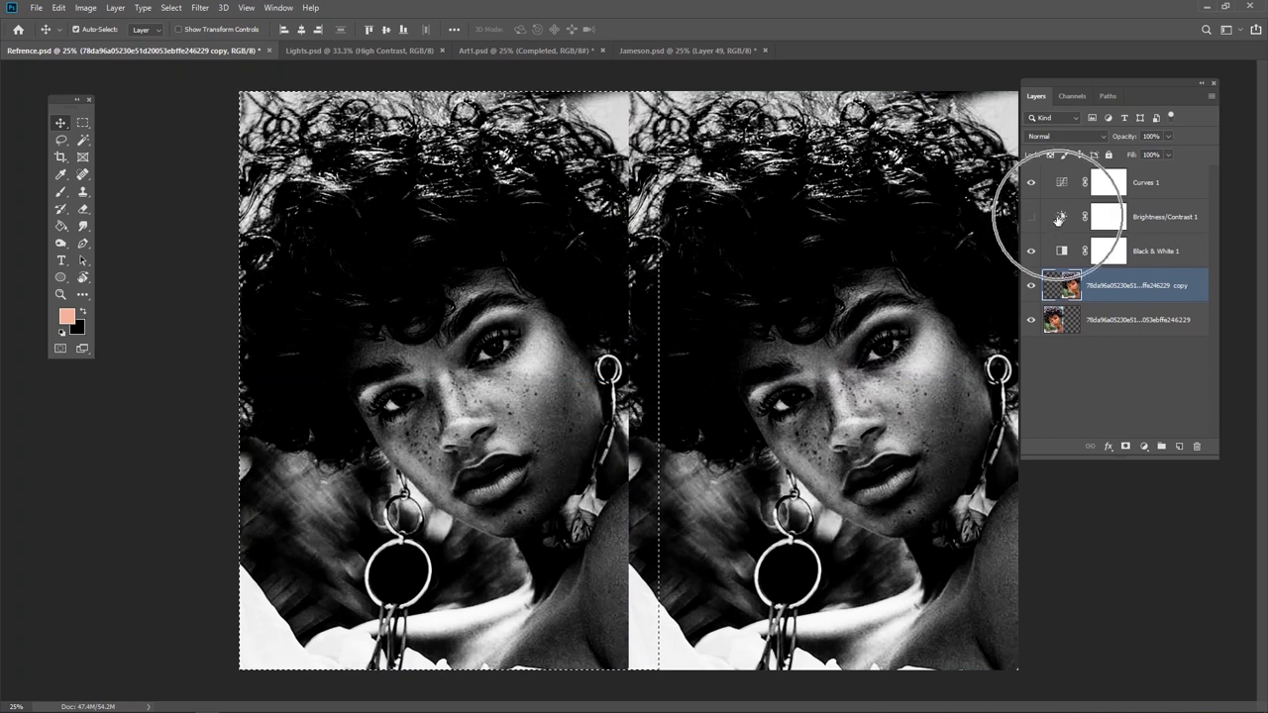
pyautogui.click(1110, 250)
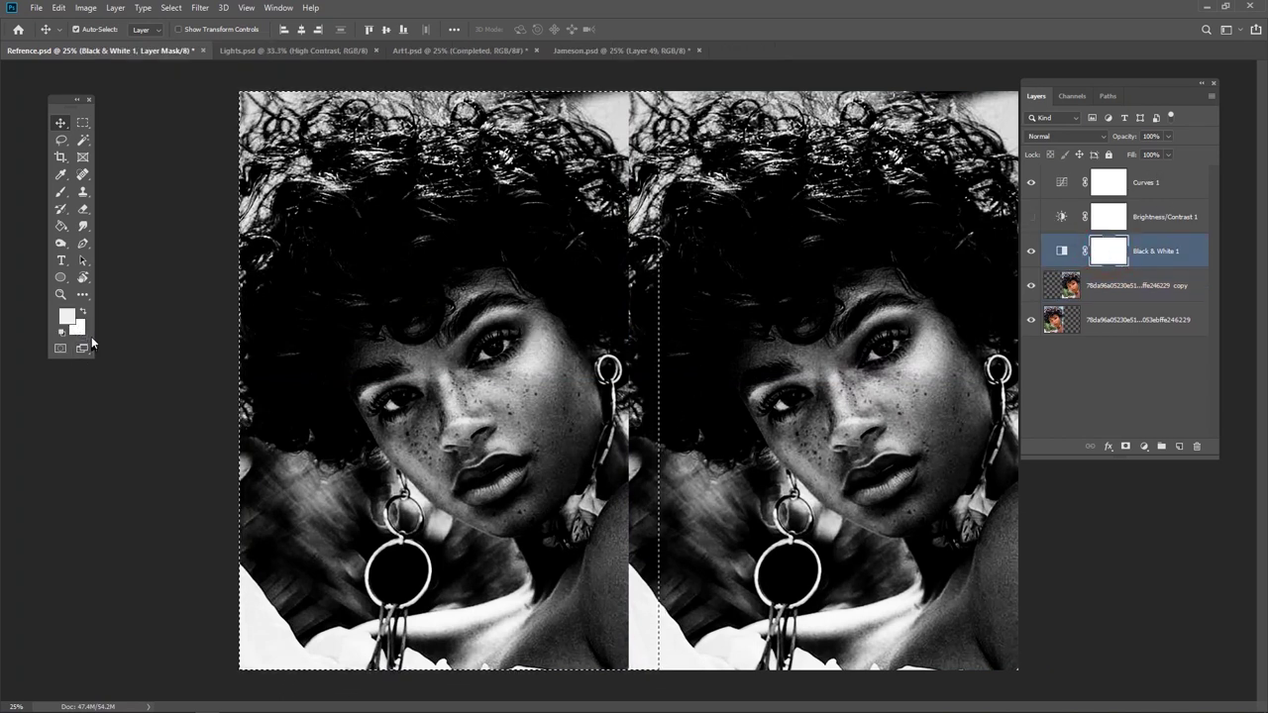
pyautogui.press('d')
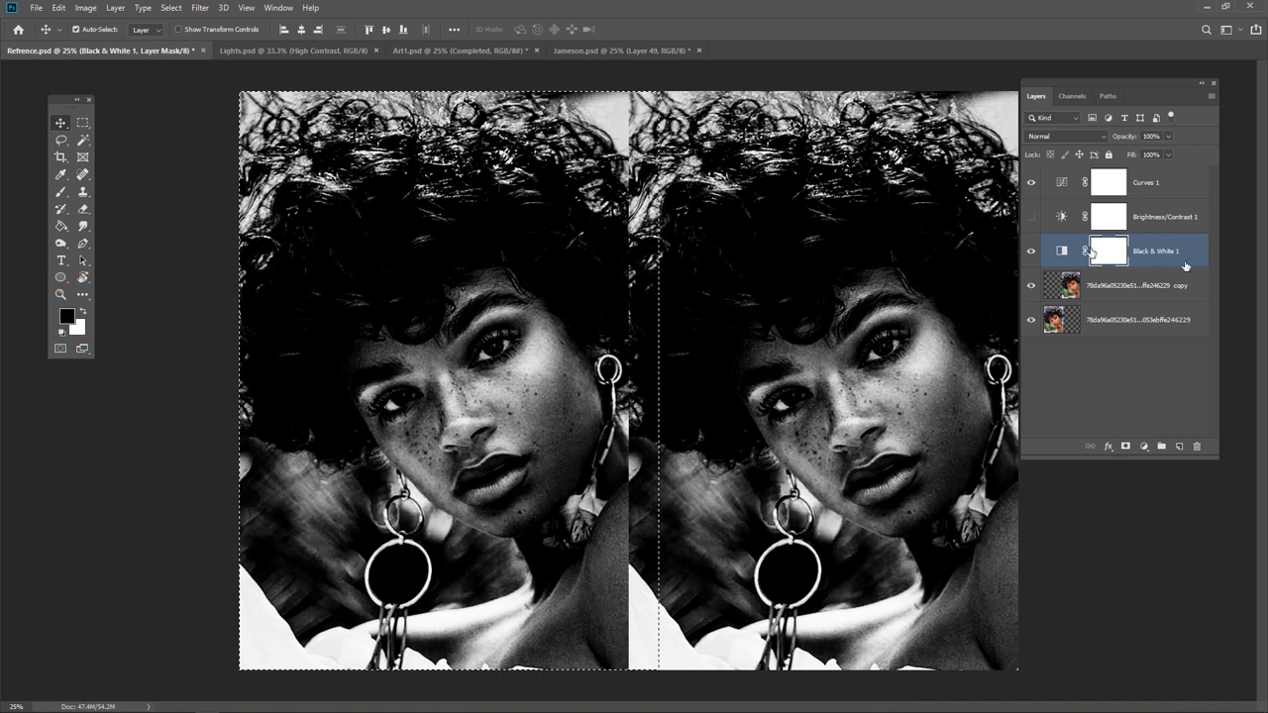
pyautogui.hotkey('alt', 'BackSpace')
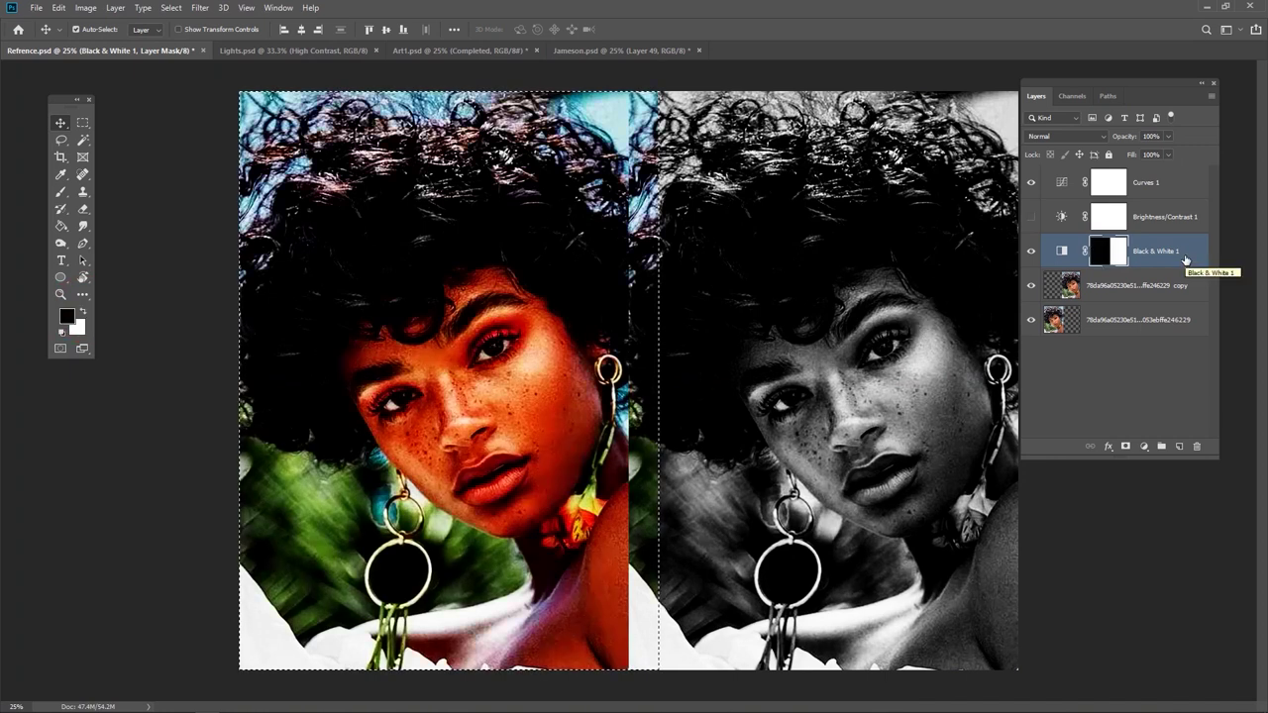
# - Show the Brightness/Contrast layer and fill the selected area of its mask with black
pyautogui.click(1110, 218)
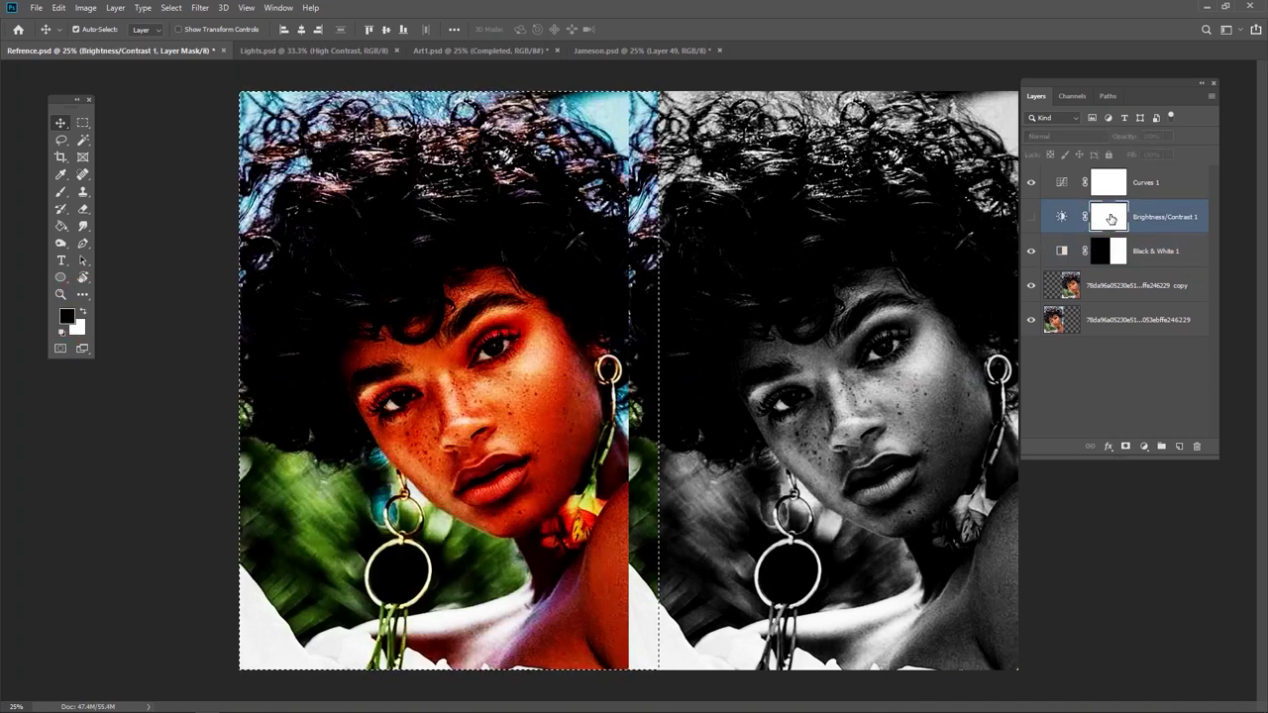
pyautogui.hotkey('alt', 'BackSpace')
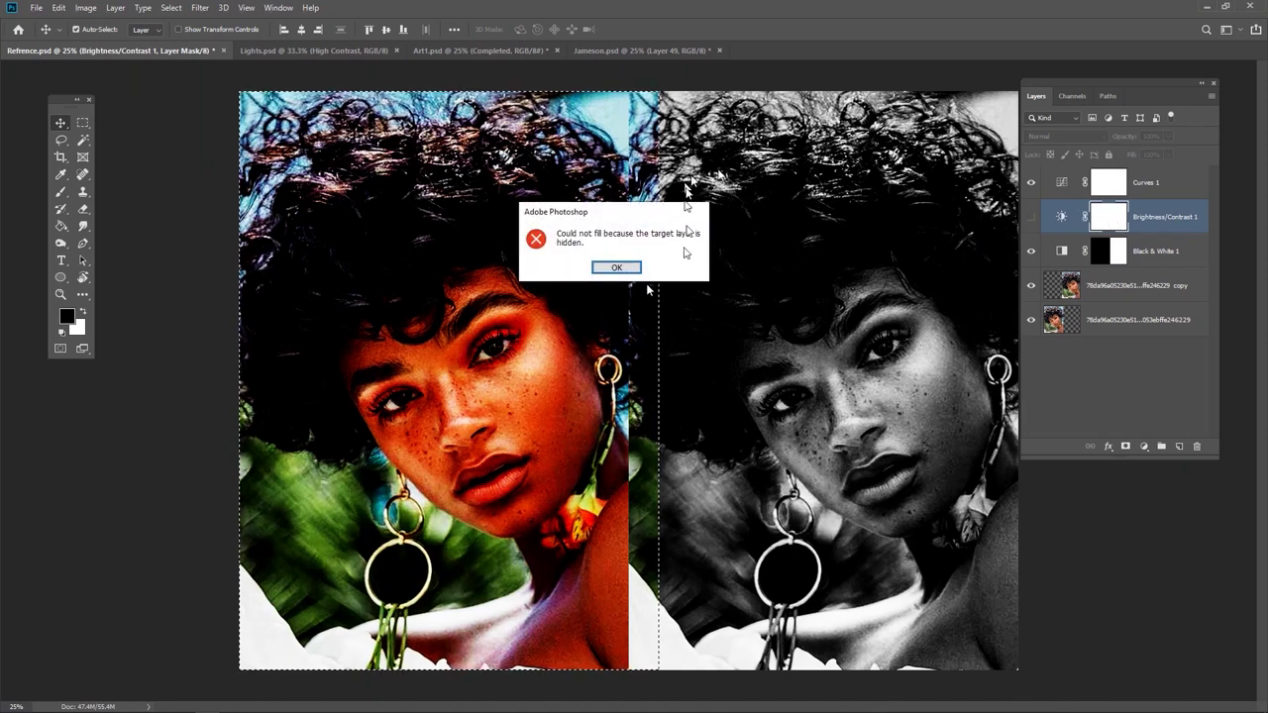
pyautogui.click(616, 268)
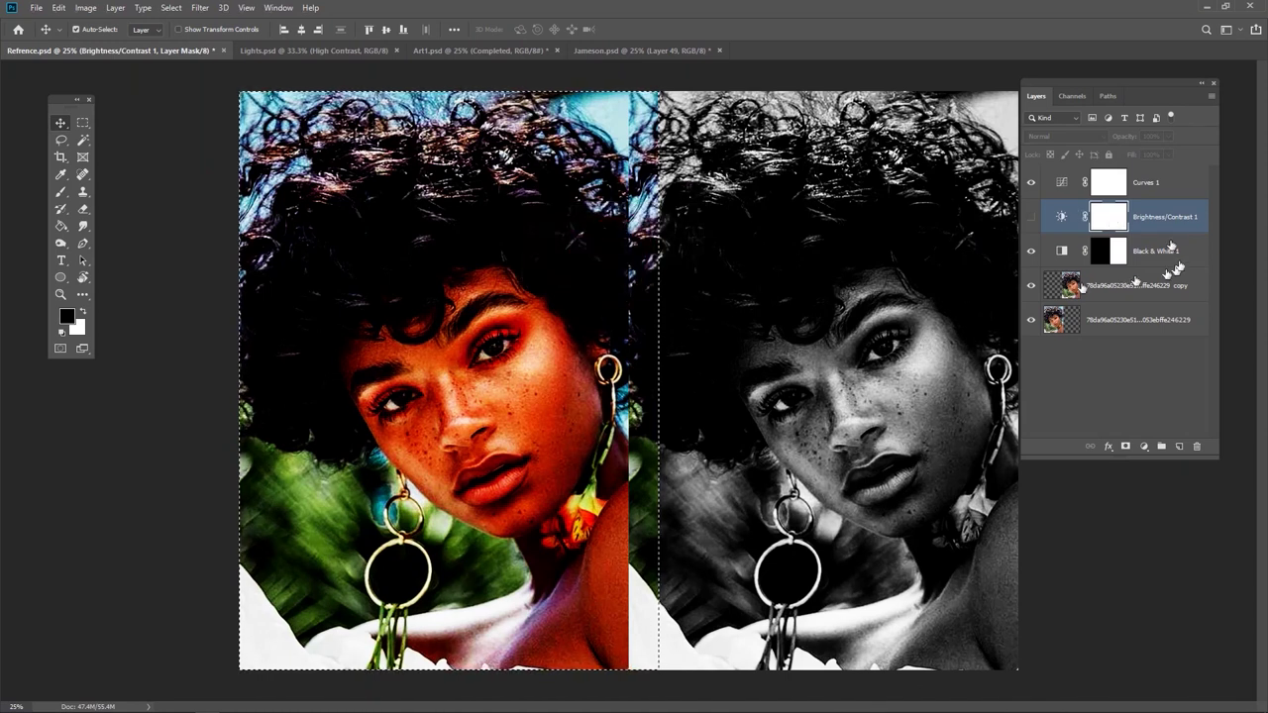
pyautogui.click(1030, 217)
pyautogui.hotkey('alt', 'BackSpace')
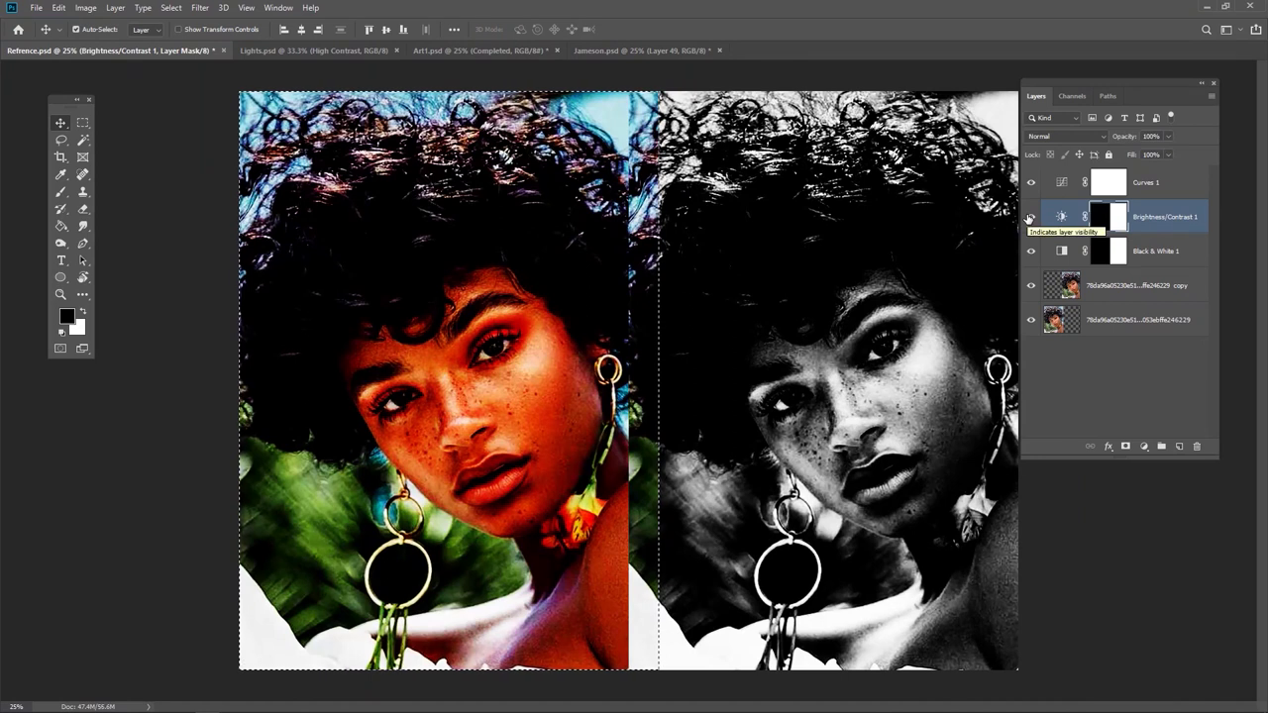
# - Fill the selected area of the Curves mask with black and clear the selection
pyautogui.click(1116, 187)
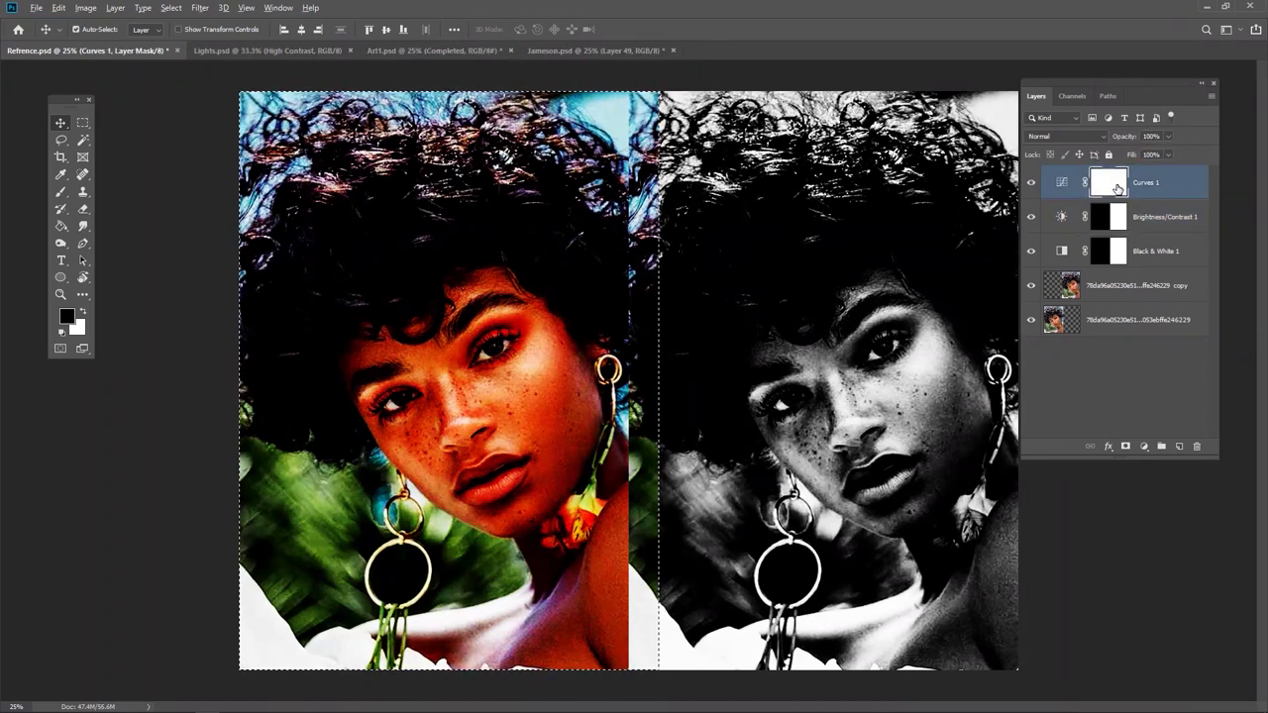
pyautogui.hotkey('alt', 'BackSpace')
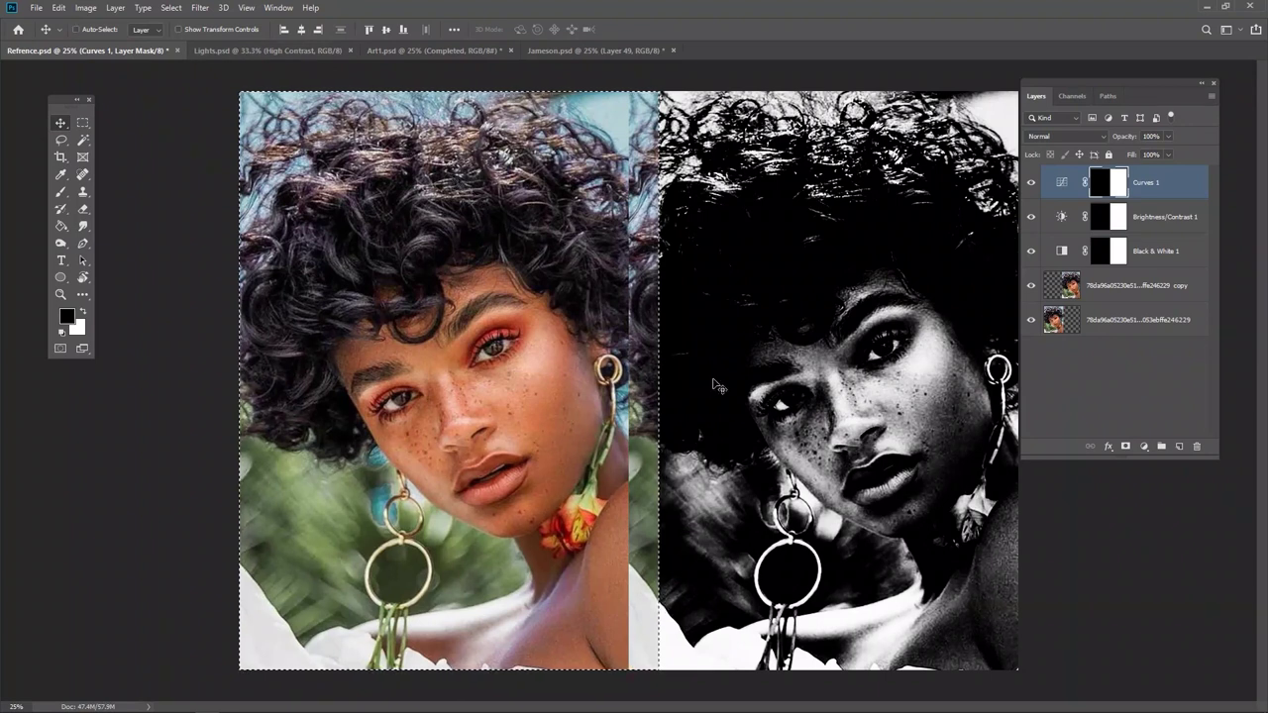
pyautogui.hotkey('ctrl', 'd')
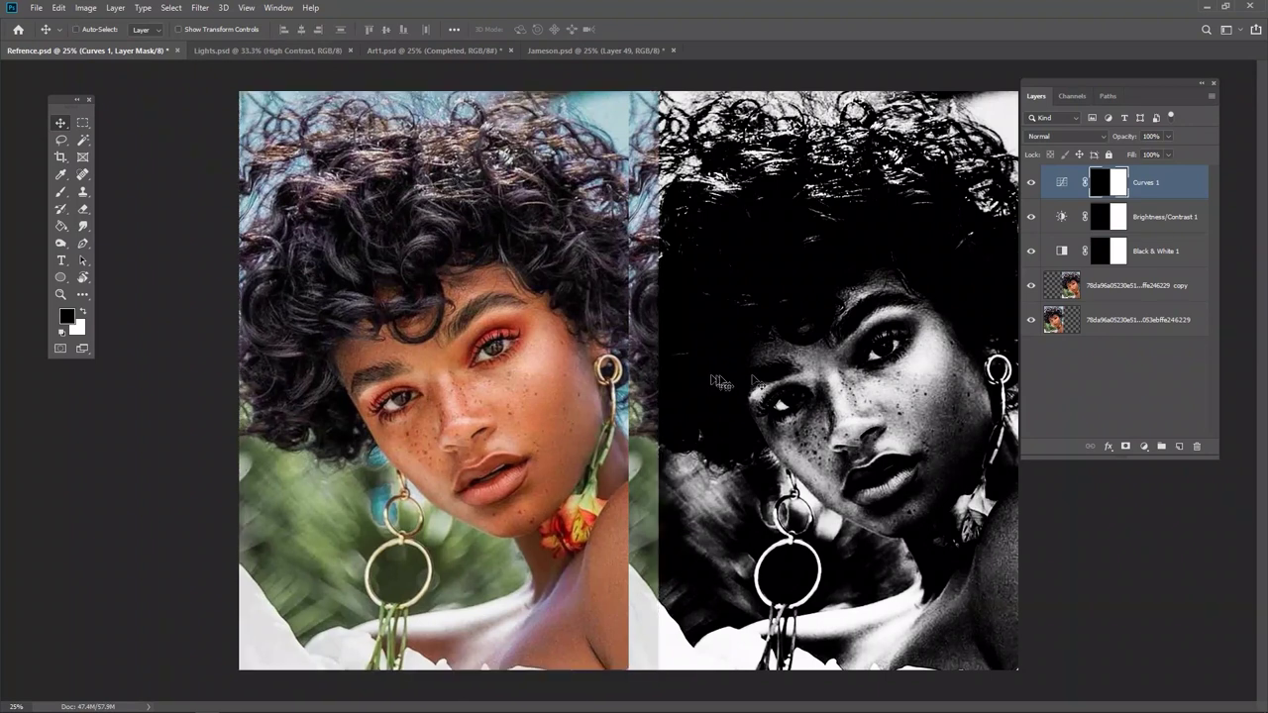
# - Reorder the portrait layers so the copy sits below the original
pyautogui.moveTo(1124, 293); pyautogui.dragTo(1131, 347)
pyautogui.moveTo(1078, 315); pyautogui.dragTo(1130, 332)
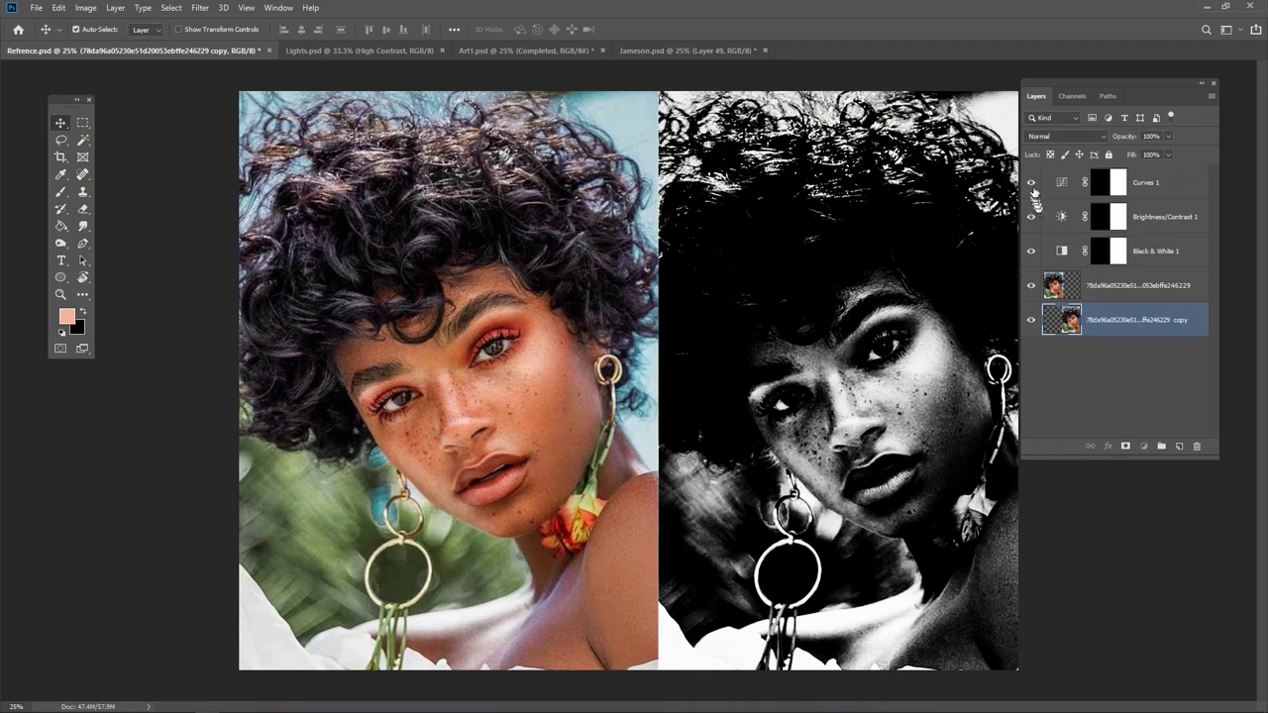
# - Compare the colour original with the black-and-white copy by toggling the Curves and Brightness/Contrast layers
pyautogui.moveTo(1031, 183); pyautogui.dragTo(1035, 210)
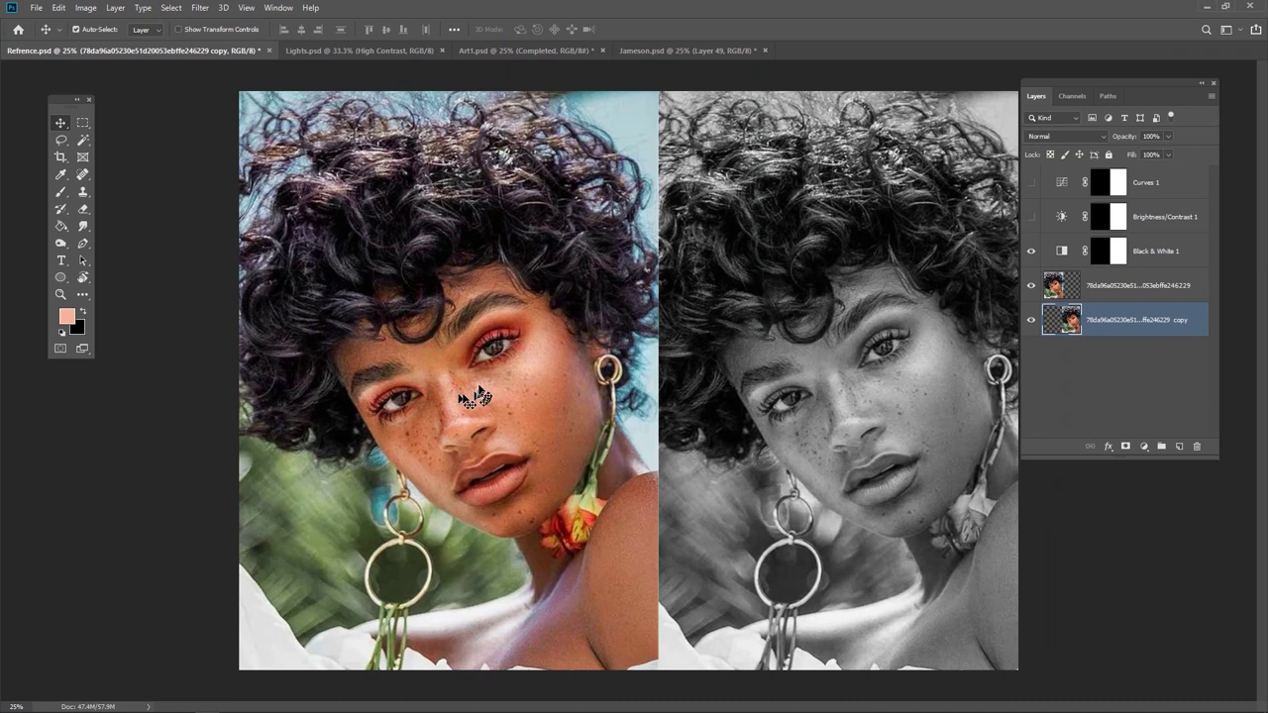
pyautogui.click(1030, 216)
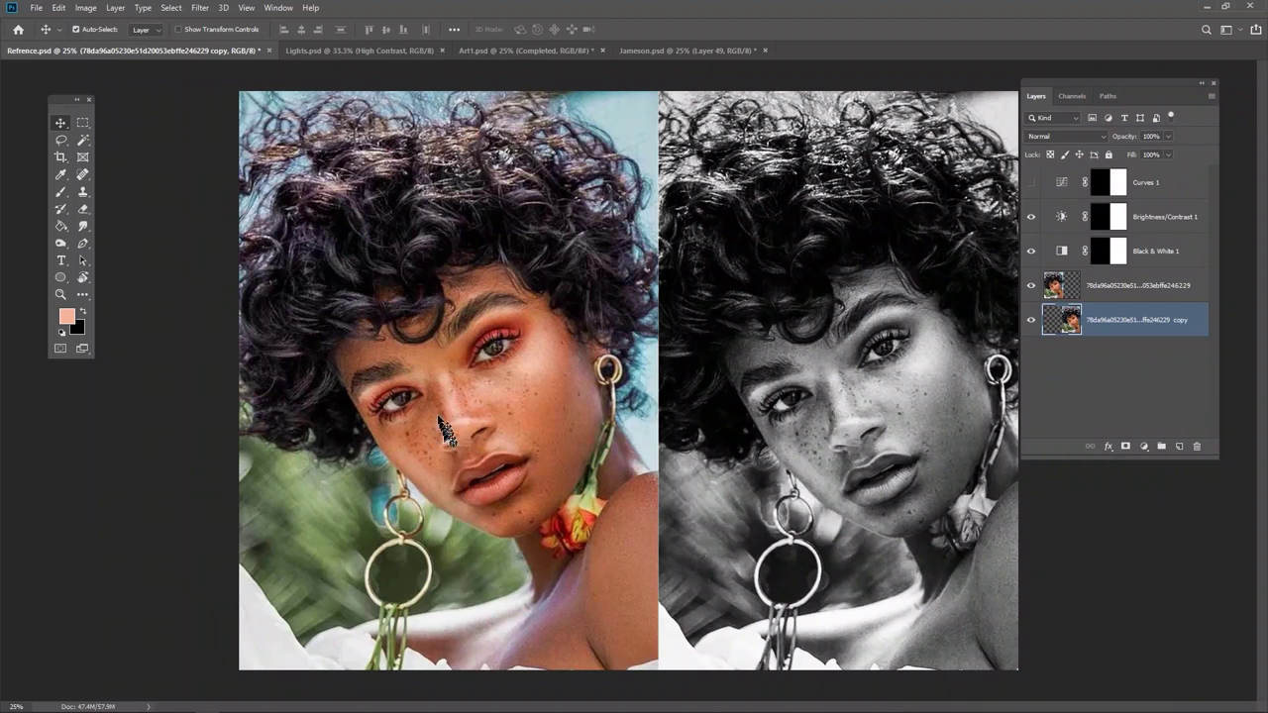
pyautogui.click(1032, 214)
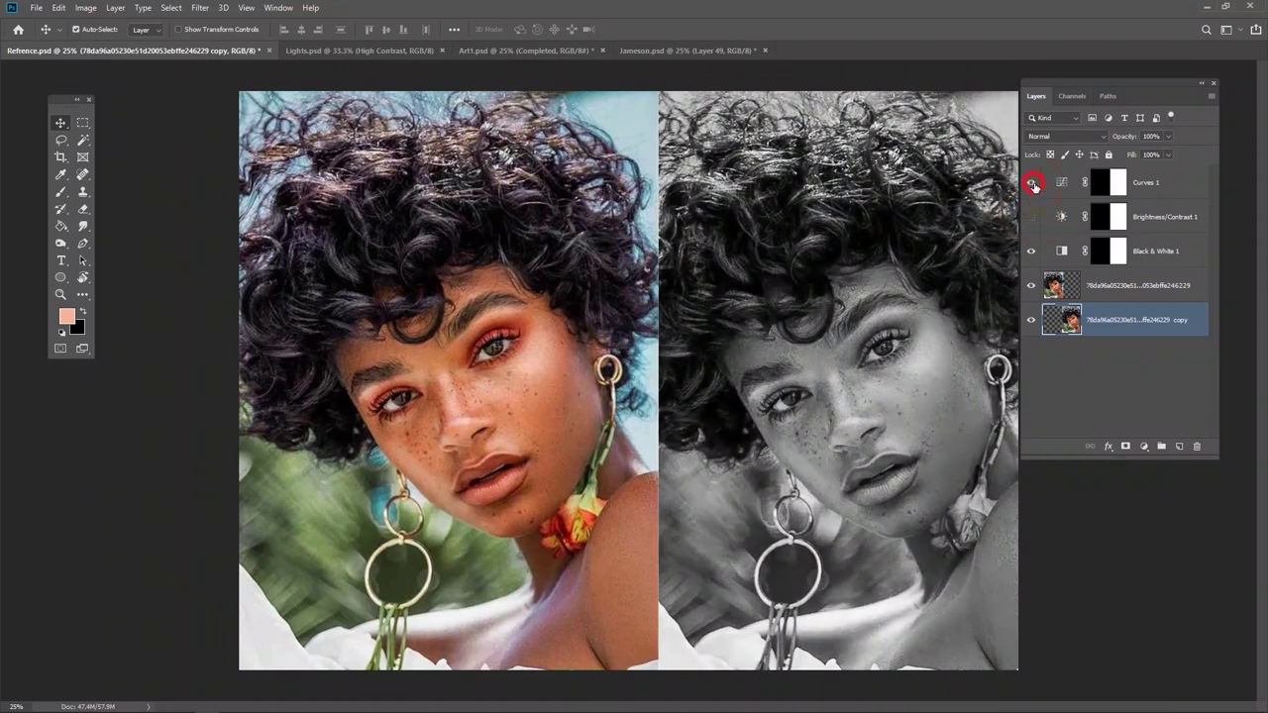
pyautogui.click(1031, 182)
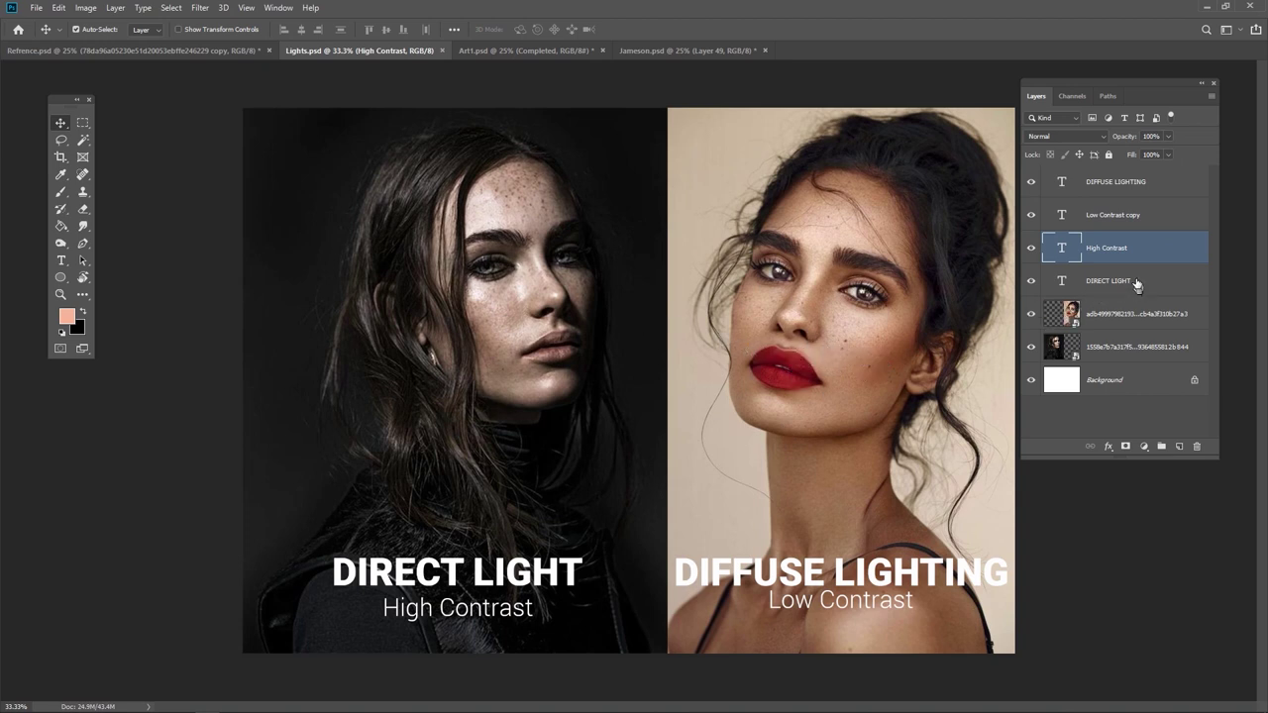
# - Group the four text layers from DIRECT LIGHT up to DIFFUSE LIGHTING in Lights.psd and name the group Light
pyautogui.keyDown('shift'); pyautogui.click(1132, 184); pyautogui.keyUp('shift')
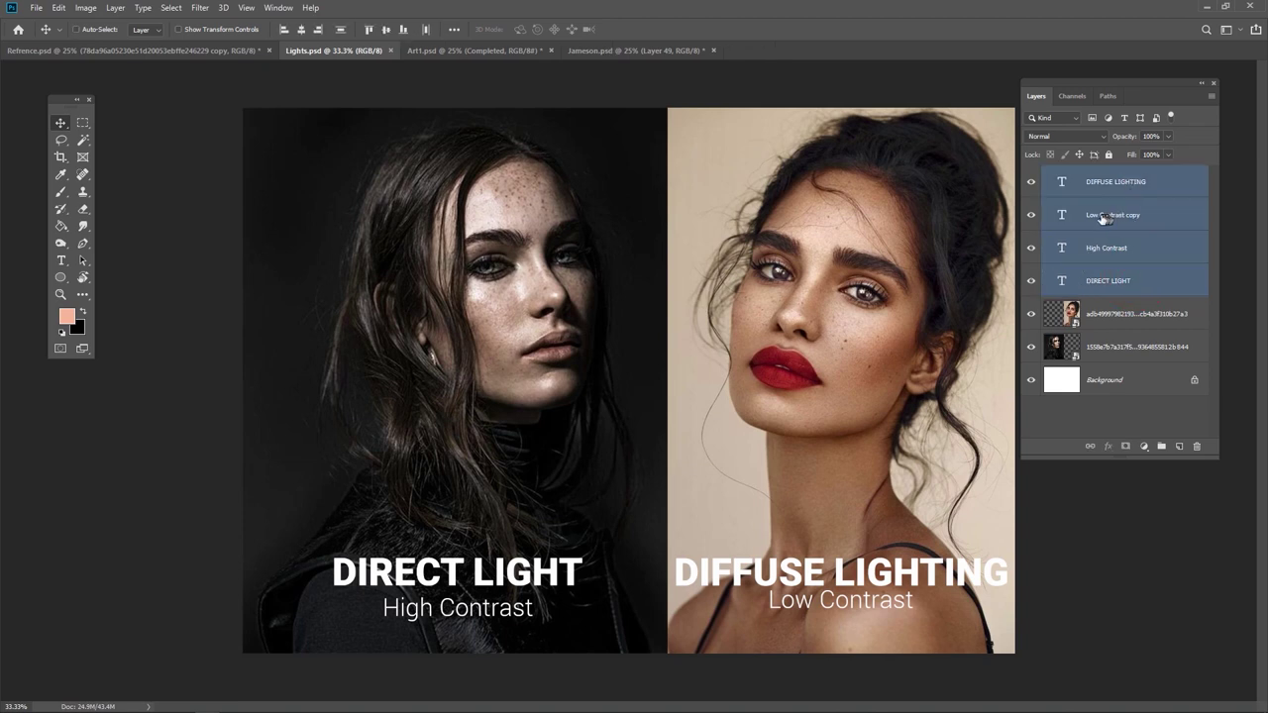
pyautogui.hotkey('ctrl', 'g')
pyautogui.doubleClick(1082, 173)
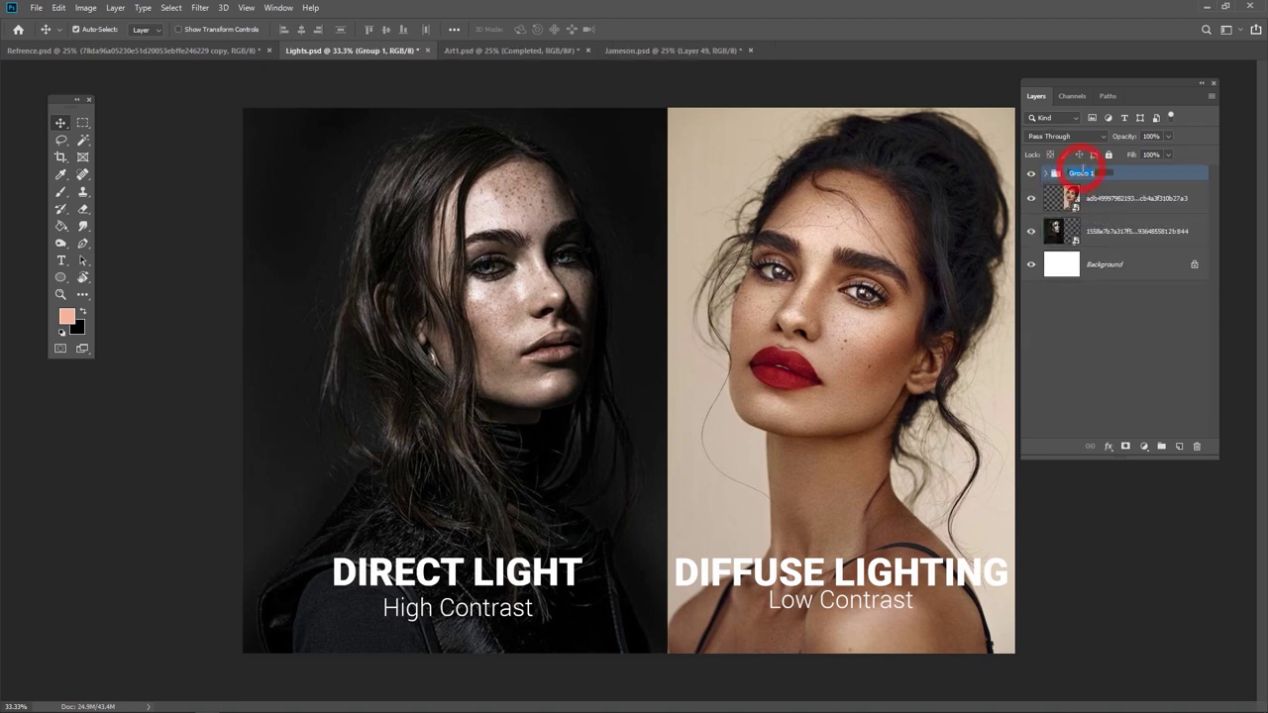
pyautogui.write('Light')
pyautogui.press('Return')
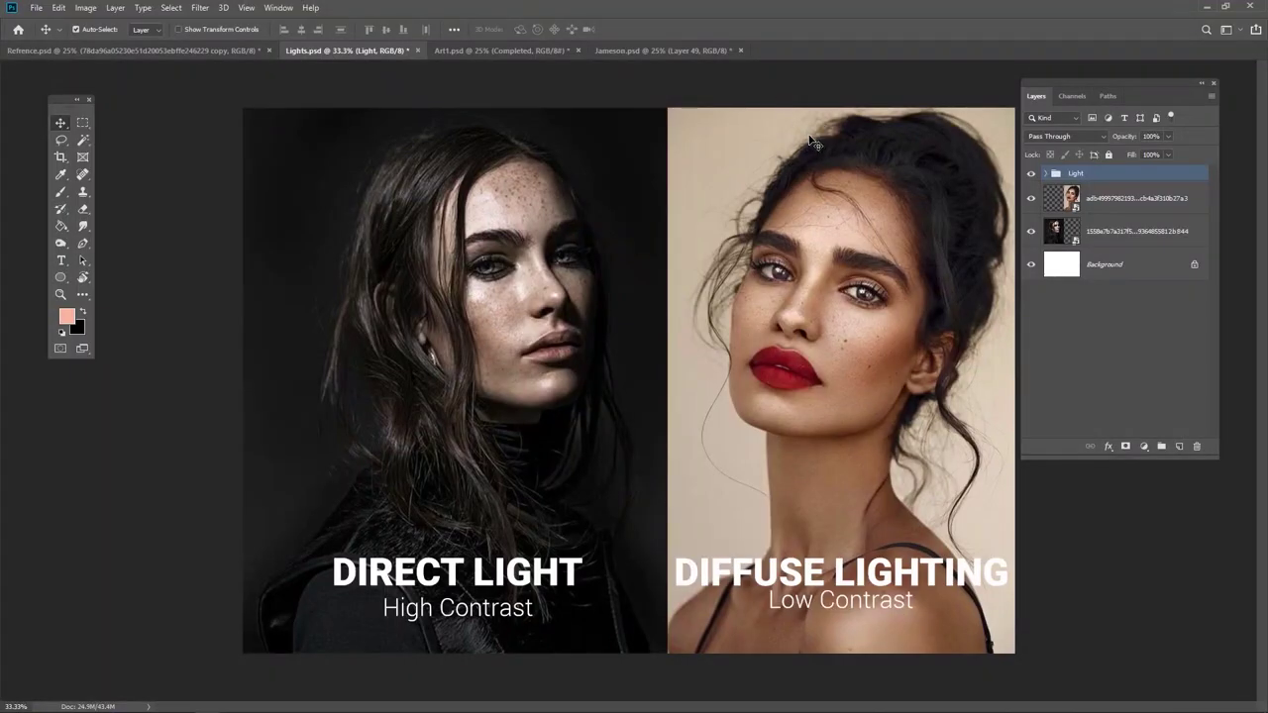
# - Switch to the Brush tool and add a new empty layer above the Light group, undoing the stray test dab
pyautogui.press('b')
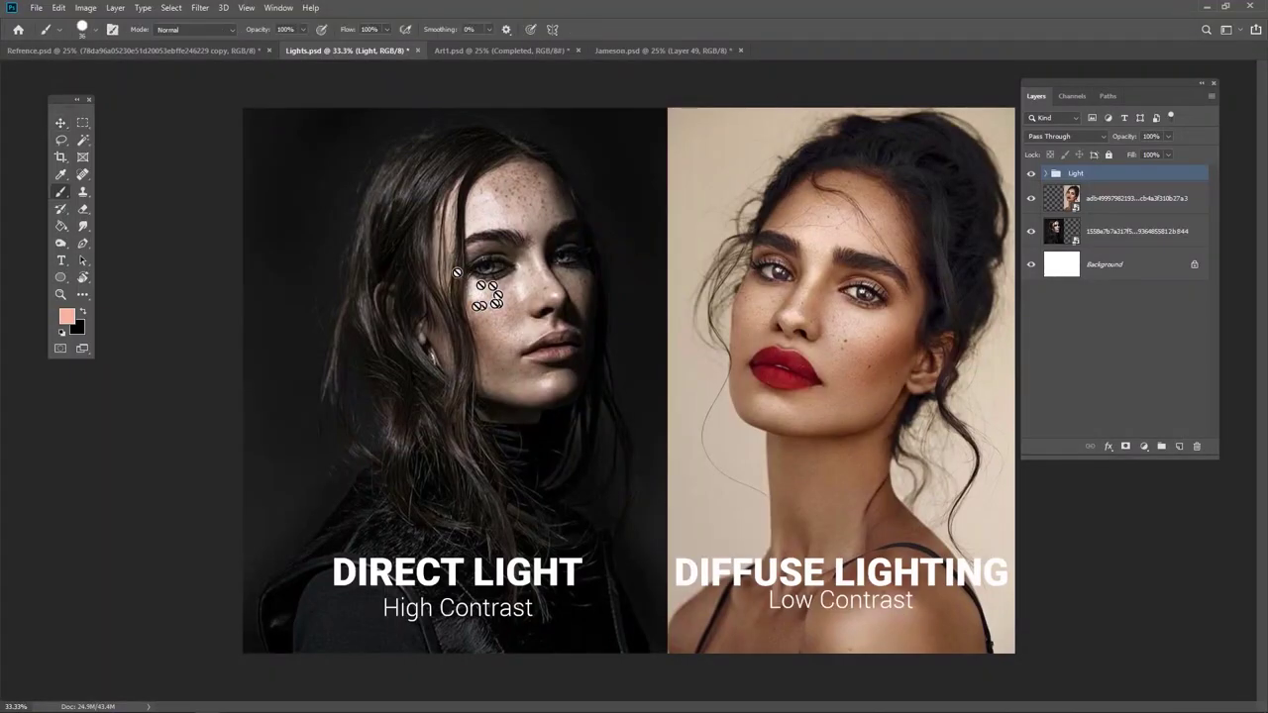
pyautogui.click(1177, 447)
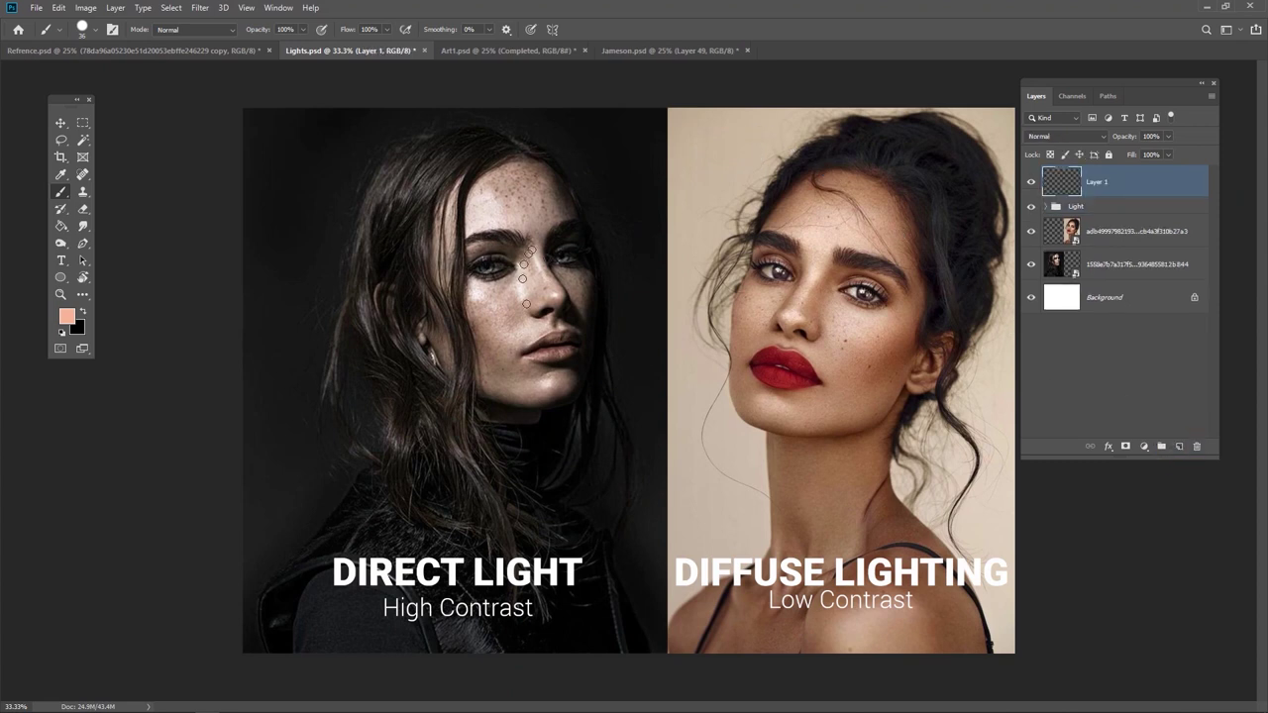
pyautogui.click(720, 250)
pyautogui.hotkey('ctrl', 'z')
# - Paint peach arrows on the new layer pointing at the hairline and both cheeks of the woman in the diffuse lighting photo
pyautogui.moveTo(779, 109); pyautogui.dragTo(805, 173)
pyautogui.moveTo(804, 121); pyautogui.dragTo(815, 168)
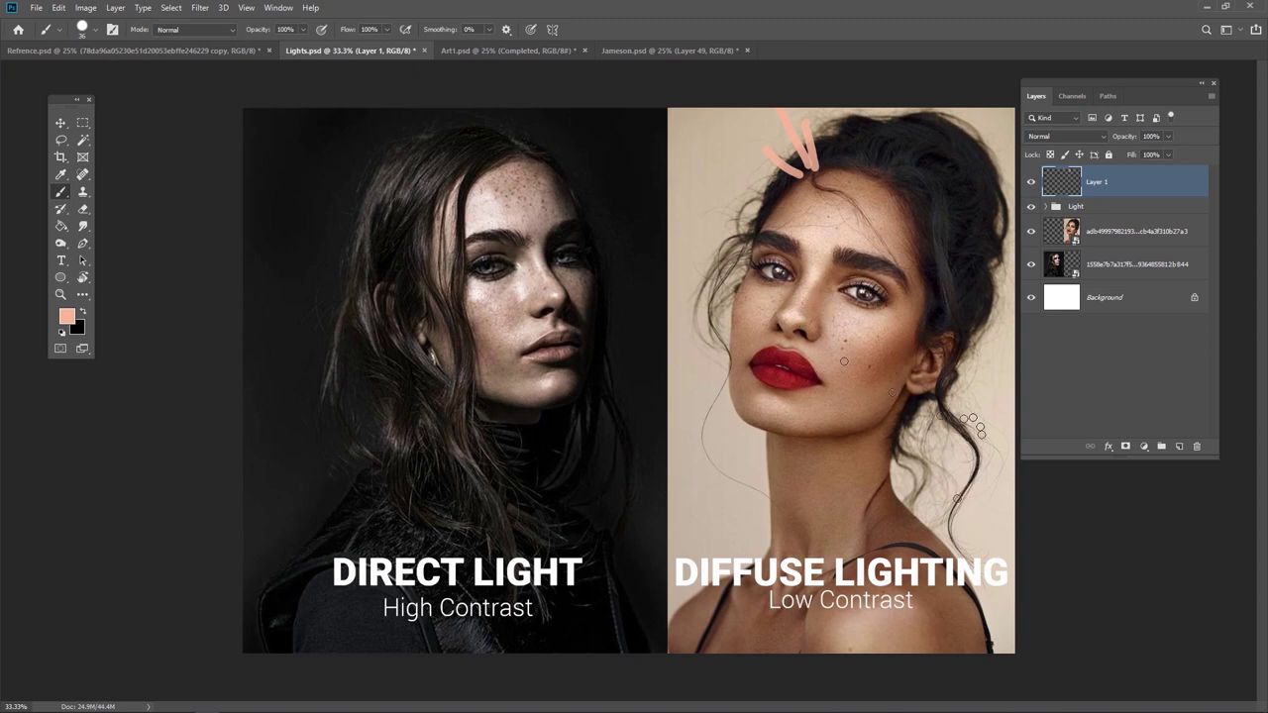
pyautogui.moveTo(947, 531)
pyautogui.mouseDown()
pyautogui.moveTo(858, 352)
pyautogui.moveTo(880, 353)
pyautogui.mouseUp()
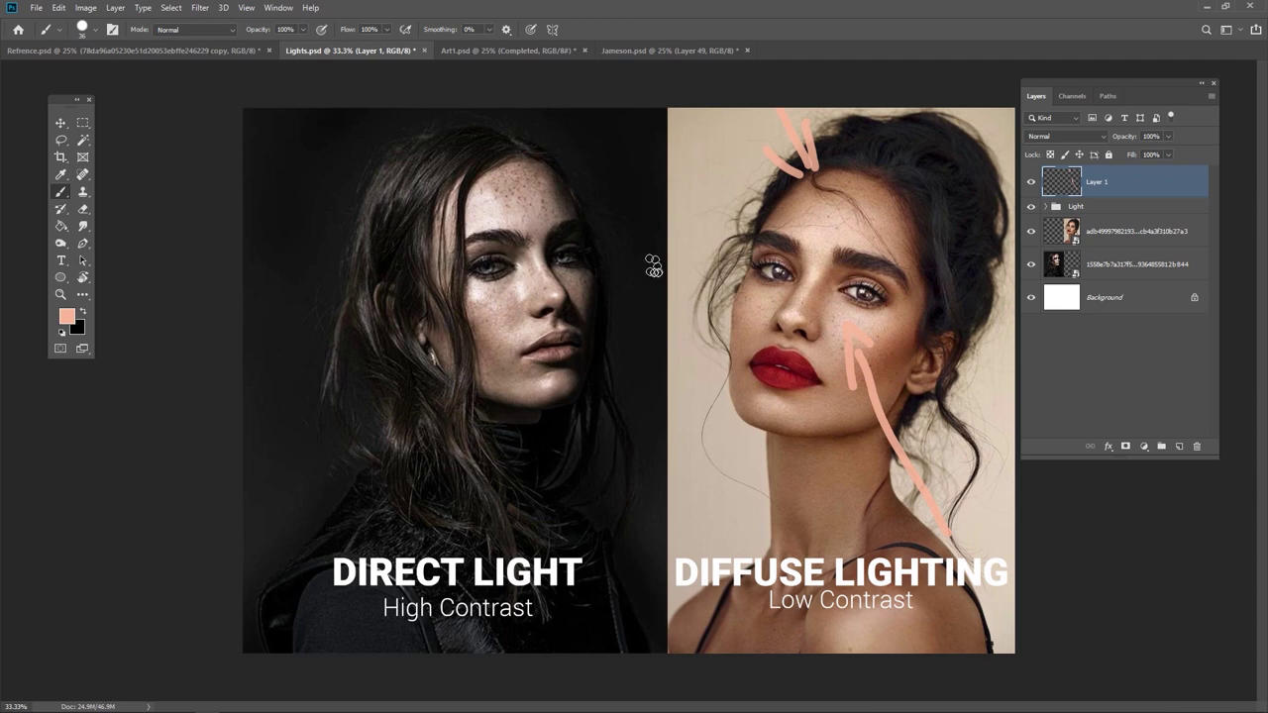
pyautogui.moveTo(620, 260); pyautogui.dragTo(743, 315)
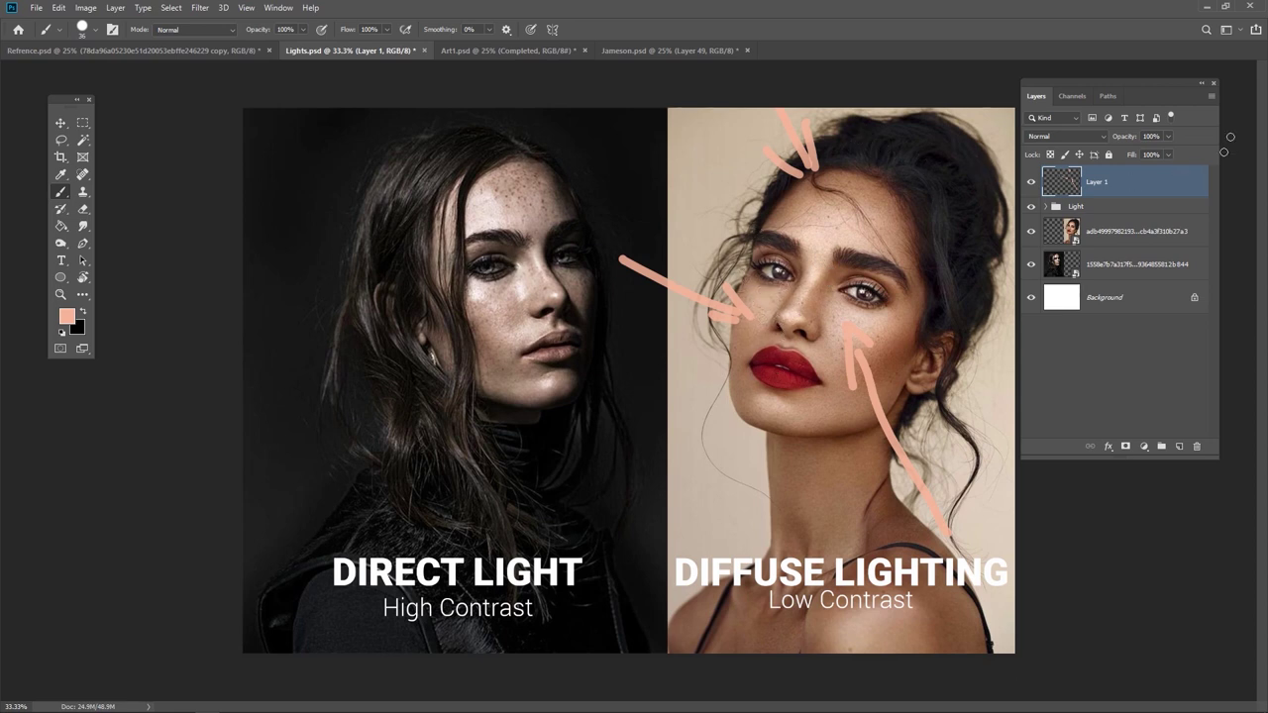
# - Delete the layer with the peach arrows from Lights.psd and switch to the Move tool
pyautogui.moveTo(1189, 183); pyautogui.dragTo(1196, 447)
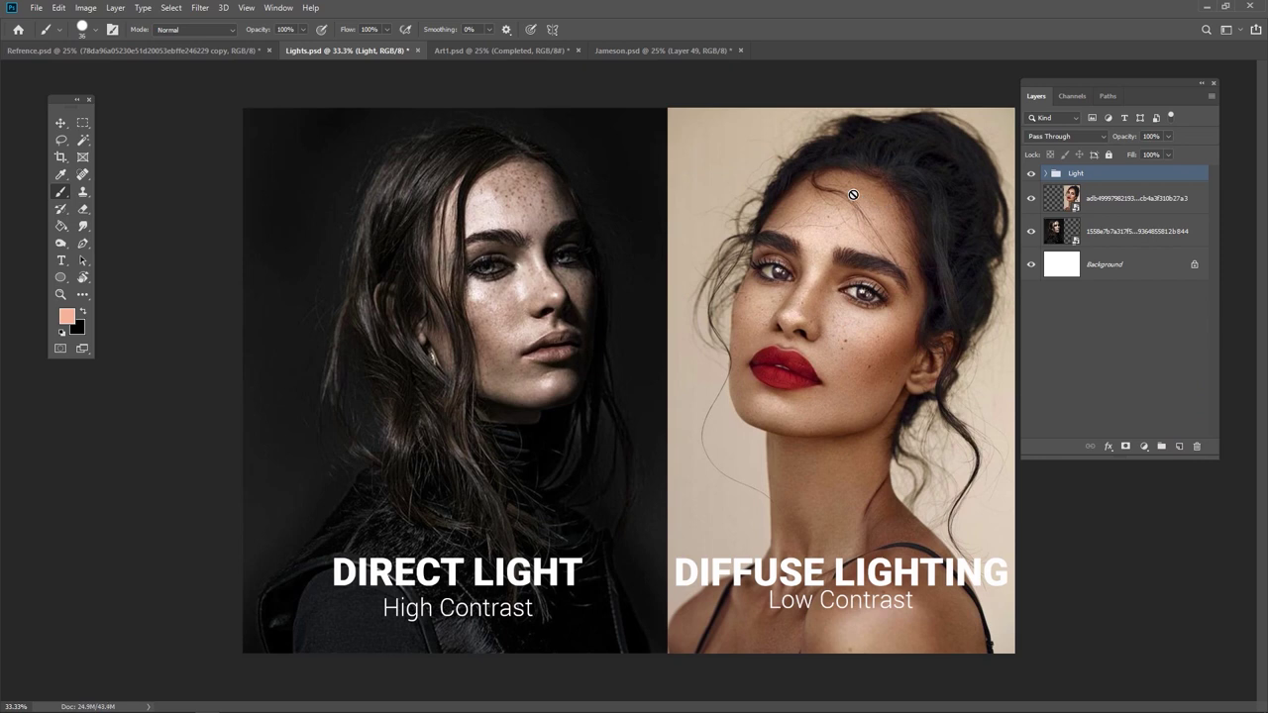
pyautogui.press('v')
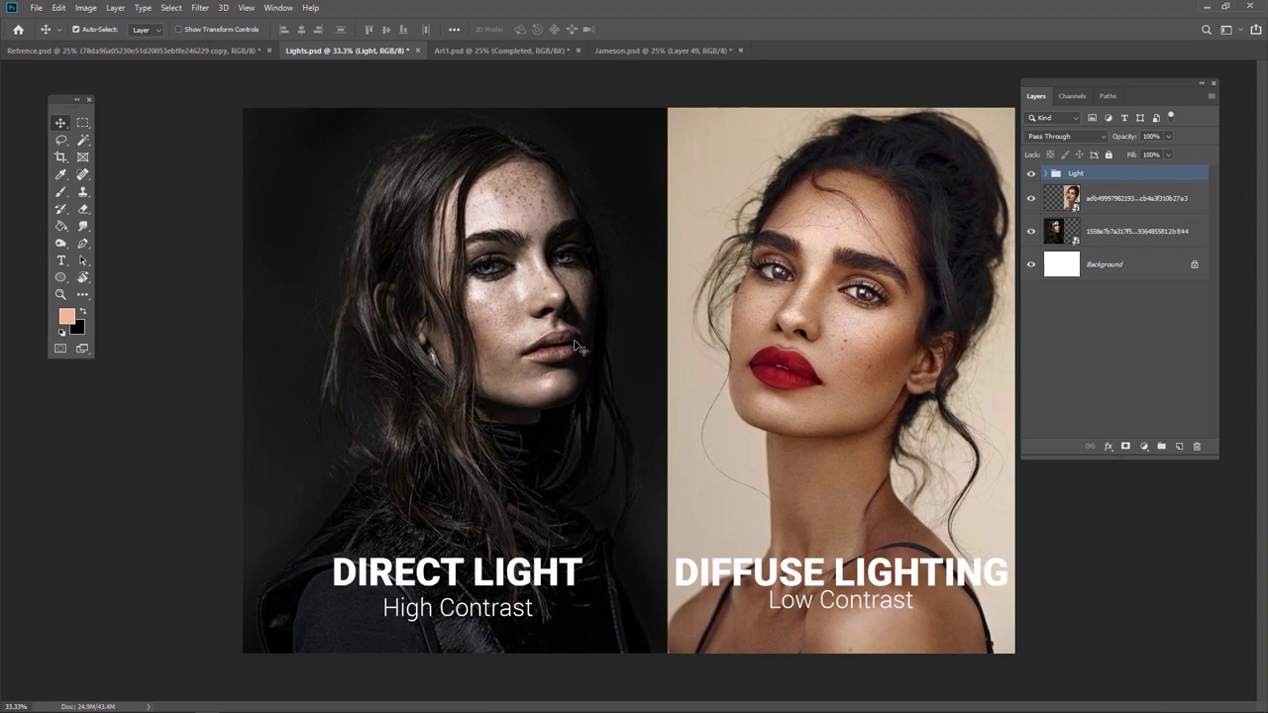
# - Outline the shadowed side of the woman's face in the direct light photo in peach on a new layer, and delete that layer
pyautogui.click(1179, 446)
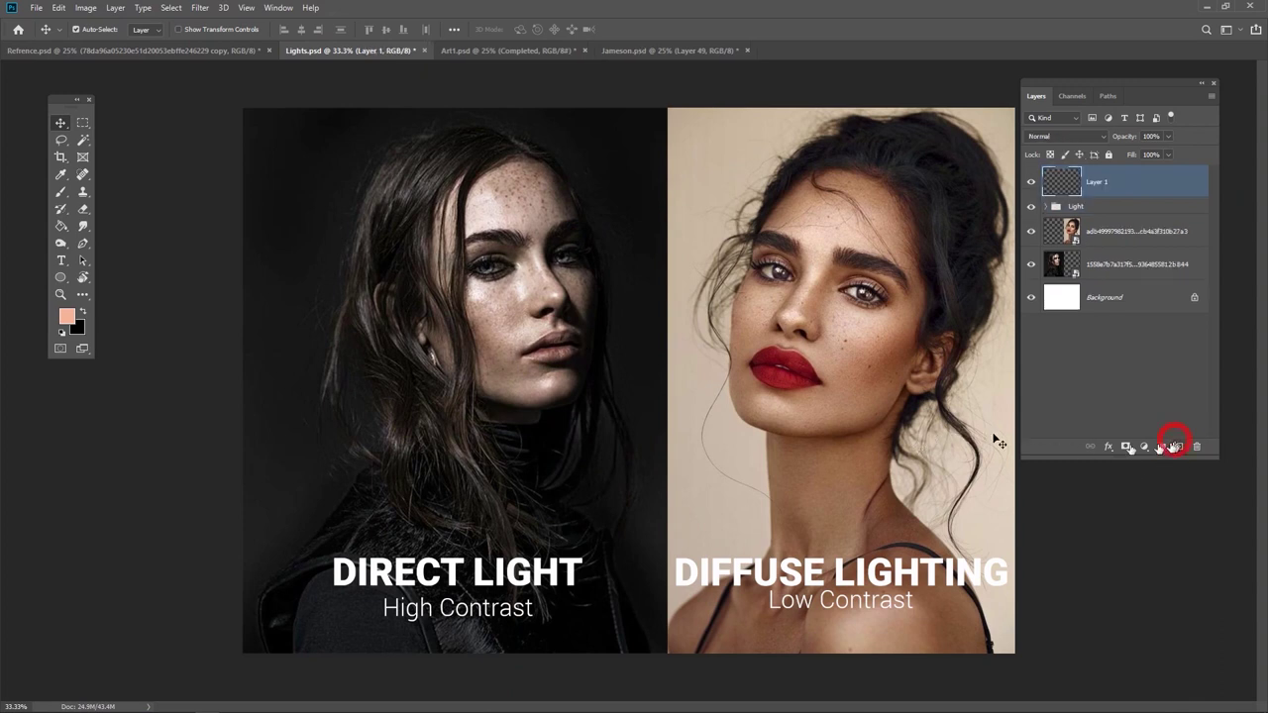
pyautogui.press('b')
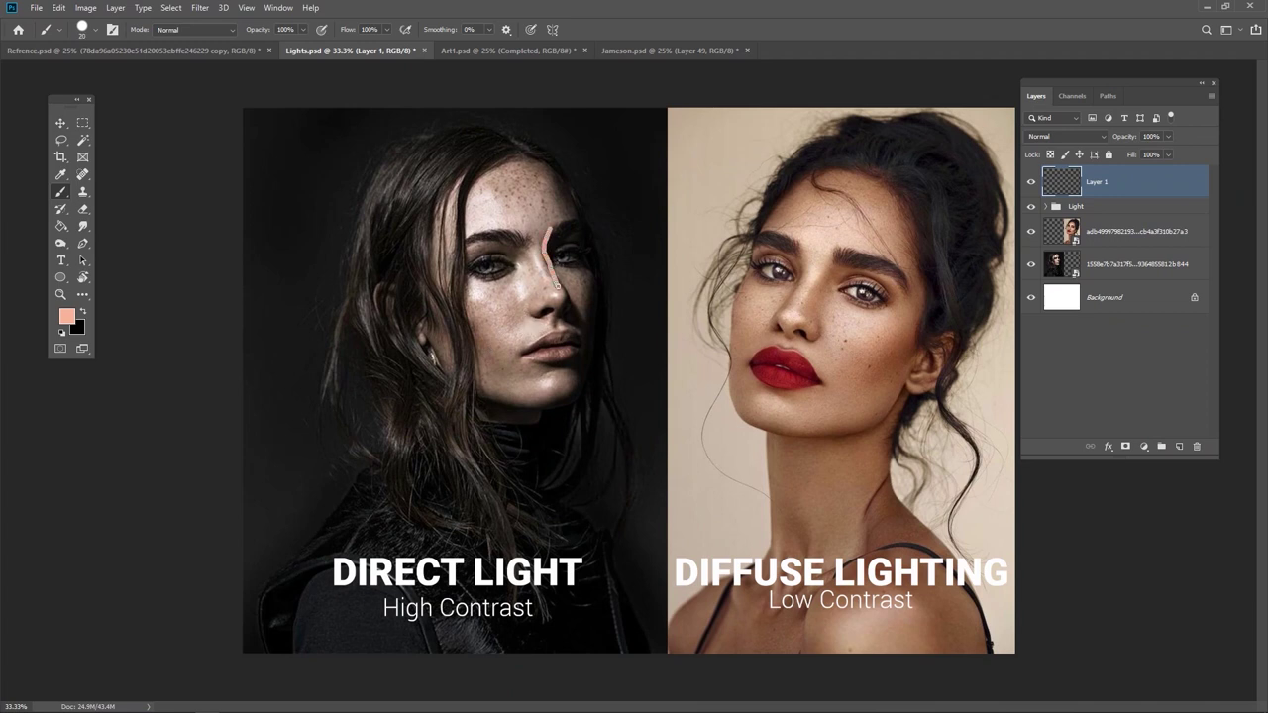
pyautogui.moveTo(556, 261)
pyautogui.mouseDown()
pyautogui.moveTo(574, 282)
pyautogui.moveTo(568, 272)
pyautogui.moveTo(590, 265)
pyautogui.moveTo(573, 302)
pyautogui.mouseUp()
pyautogui.moveTo(561, 319)
pyautogui.mouseDown()
pyautogui.moveTo(581, 345)
pyautogui.moveTo(551, 362)
pyautogui.moveTo(565, 388)
pyautogui.moveTo(552, 397)
pyautogui.moveTo(594, 374)
pyautogui.moveTo(608, 322)
pyautogui.moveTo(577, 190)
pyautogui.moveTo(553, 168)
pyautogui.moveTo(557, 218)
pyautogui.mouseUp()
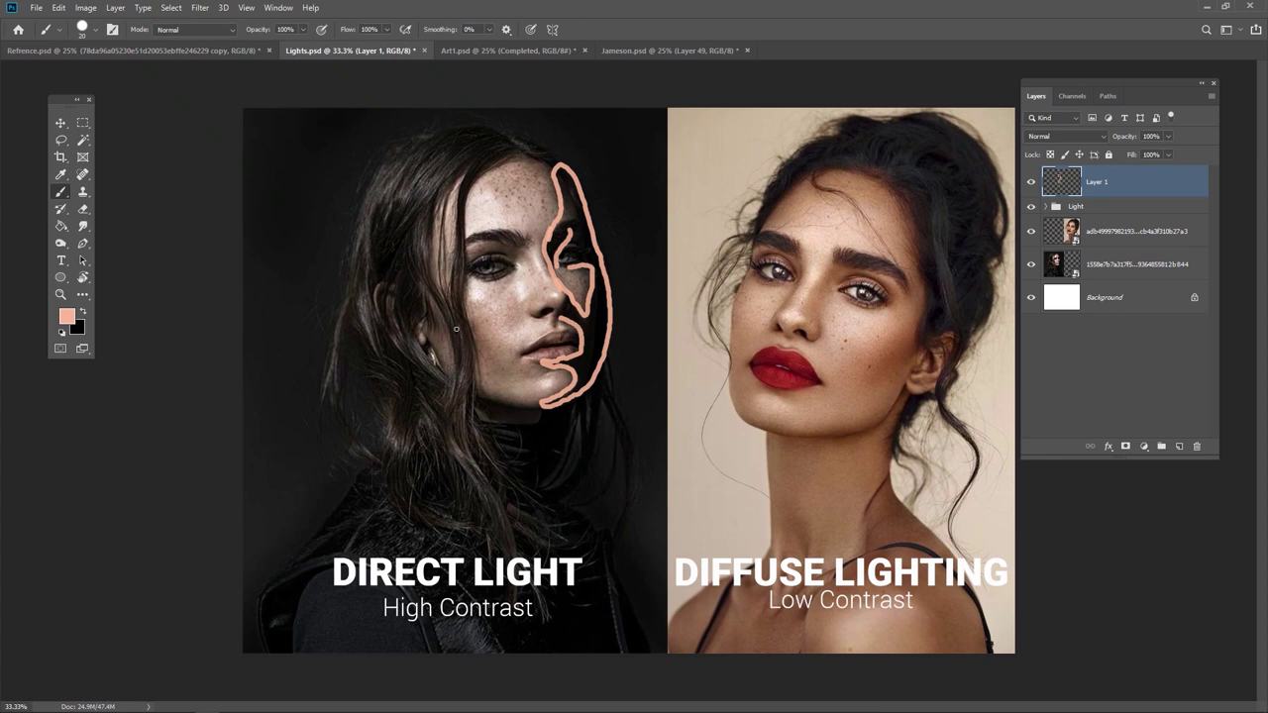
pyautogui.moveTo(1169, 181)
pyautogui.mouseDown()
pyautogui.moveTo(1166, 248)
pyautogui.moveTo(1201, 445)
pyautogui.mouseUp()
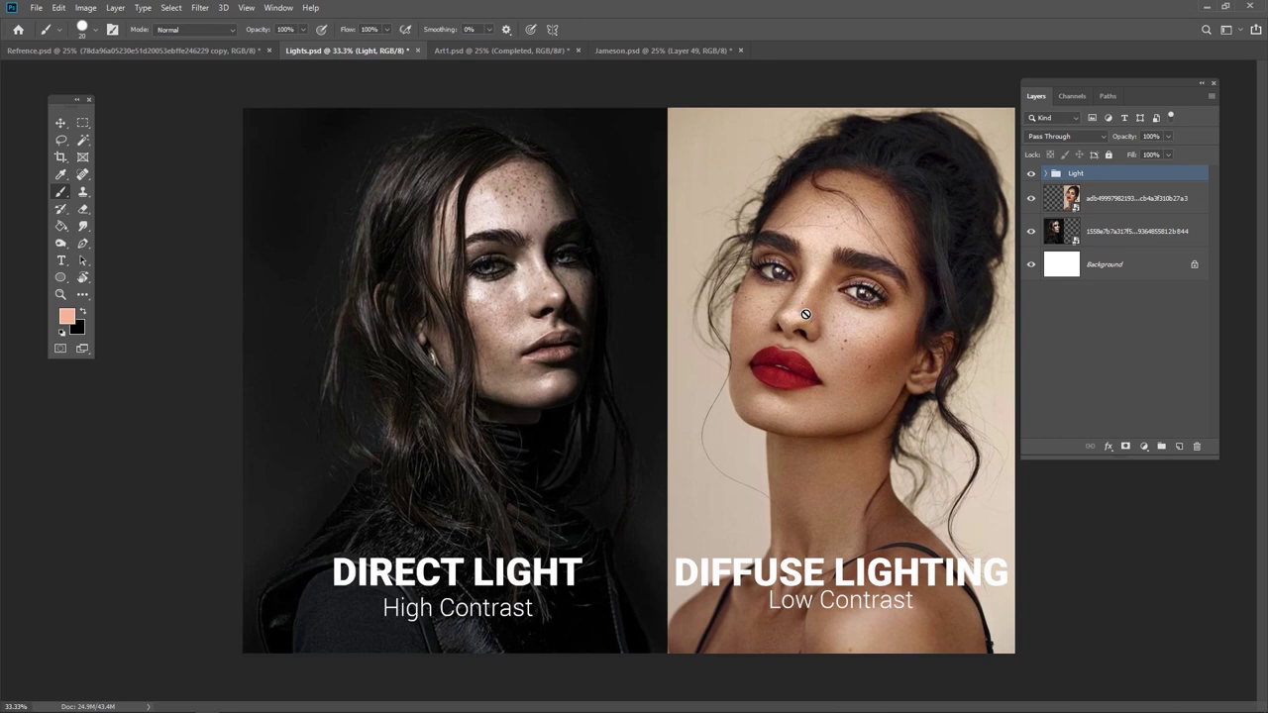
# - Switch to the Jameson.psd document and go down the layer stack to the neck shading layers clipped to Skin
pyautogui.click(612, 51)
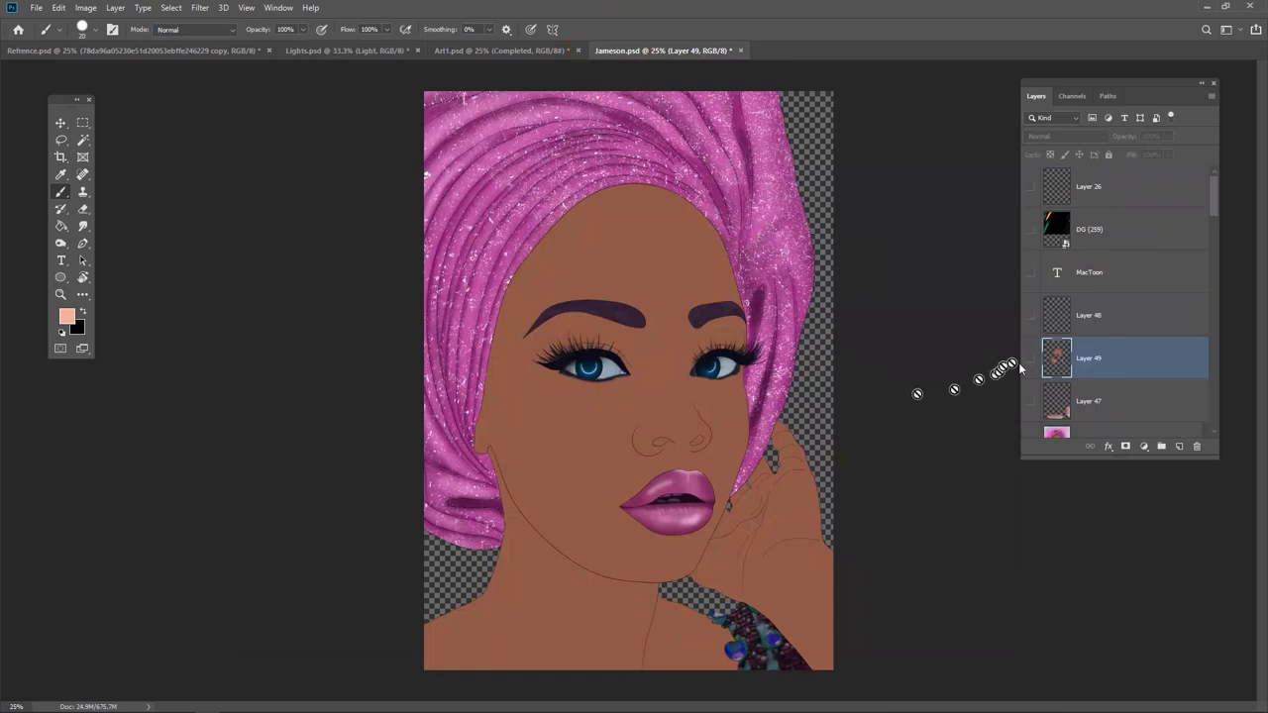
pyautogui.scroll(-1, 1060, 369)
pyautogui.scroll(-10, 1076, 372)
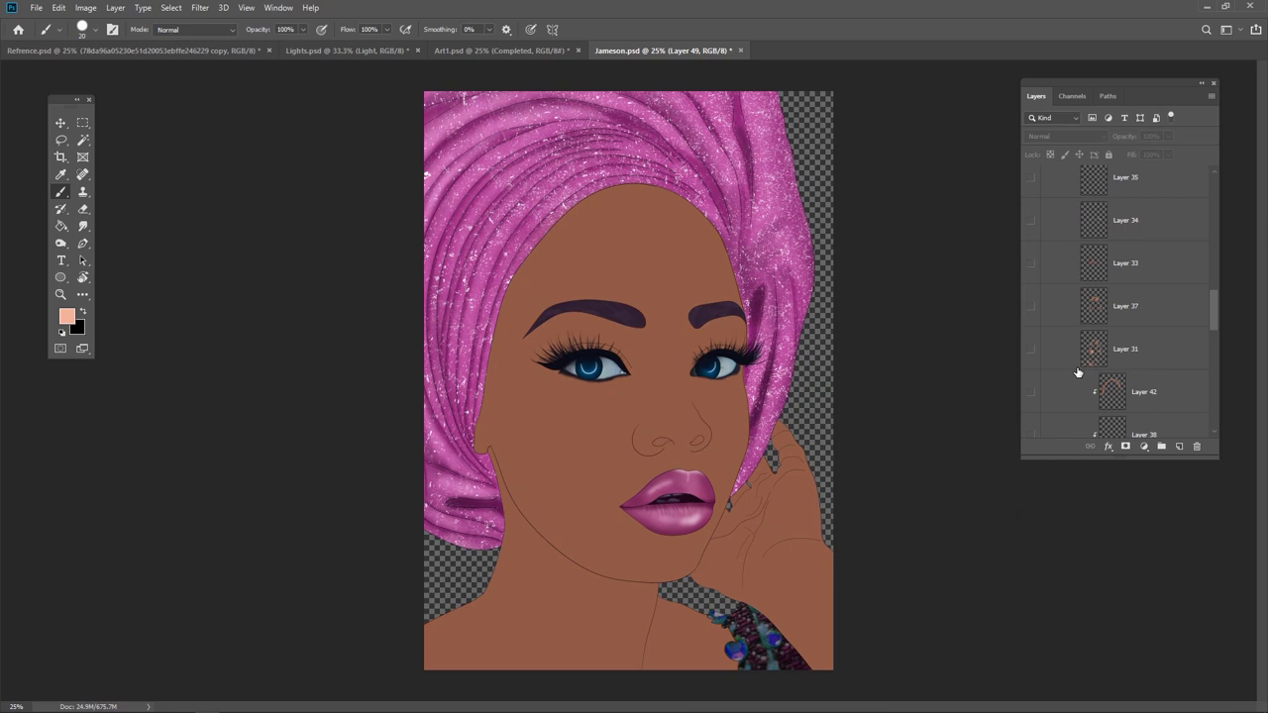
pyautogui.scroll(-10, 1078, 372)
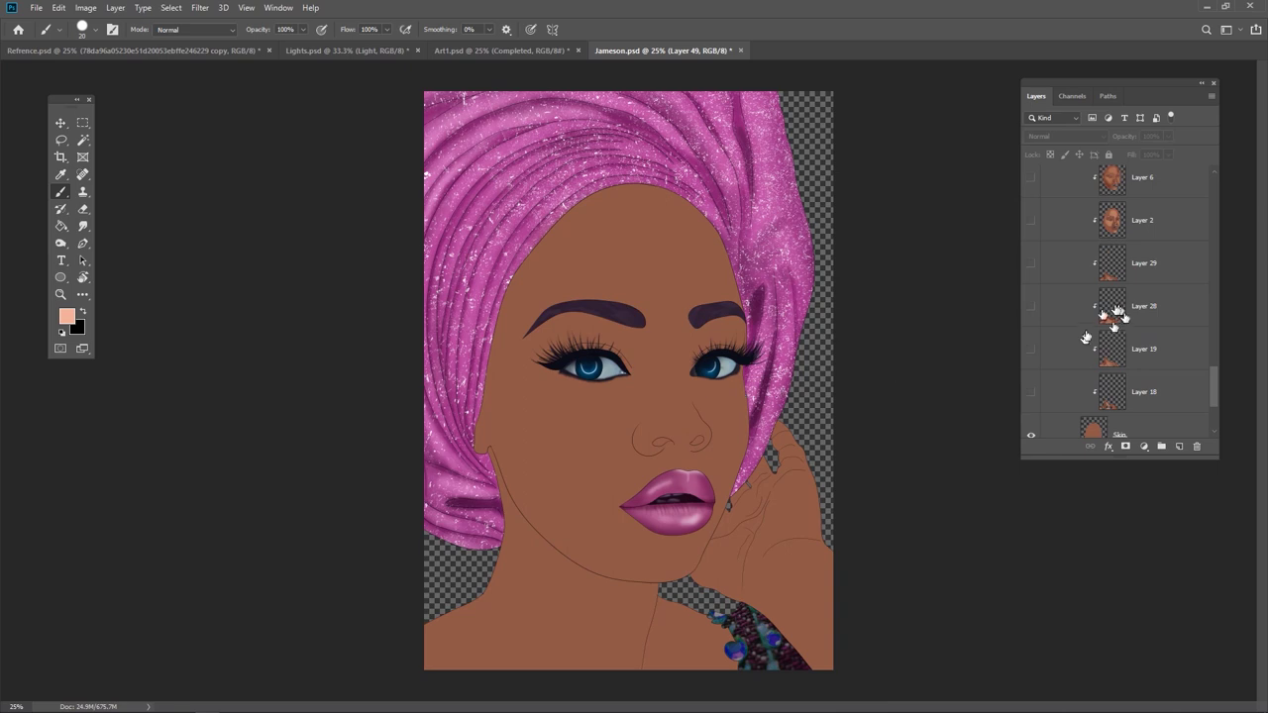
# - Show the neck and shoulder shading one layer at a time: Layer 18, Layer 19, Layer 28 and Layer 29
pyautogui.click(1031, 396)
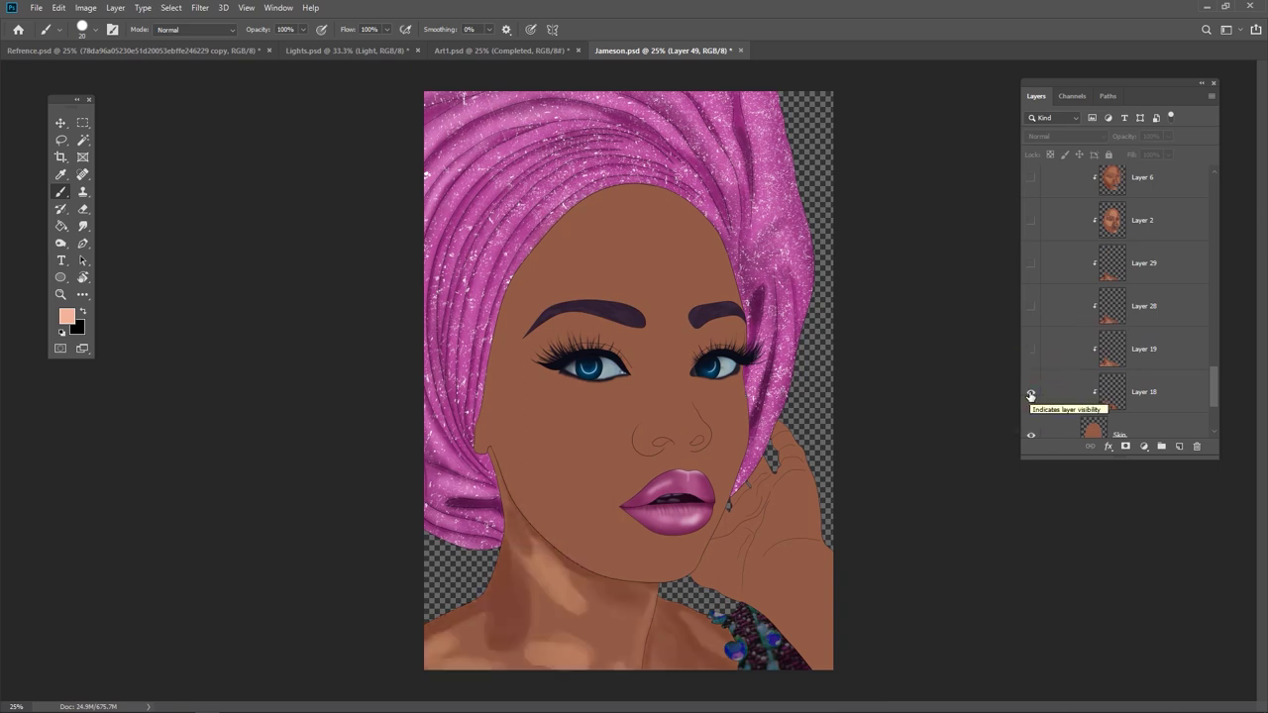
pyautogui.click(1031, 349)
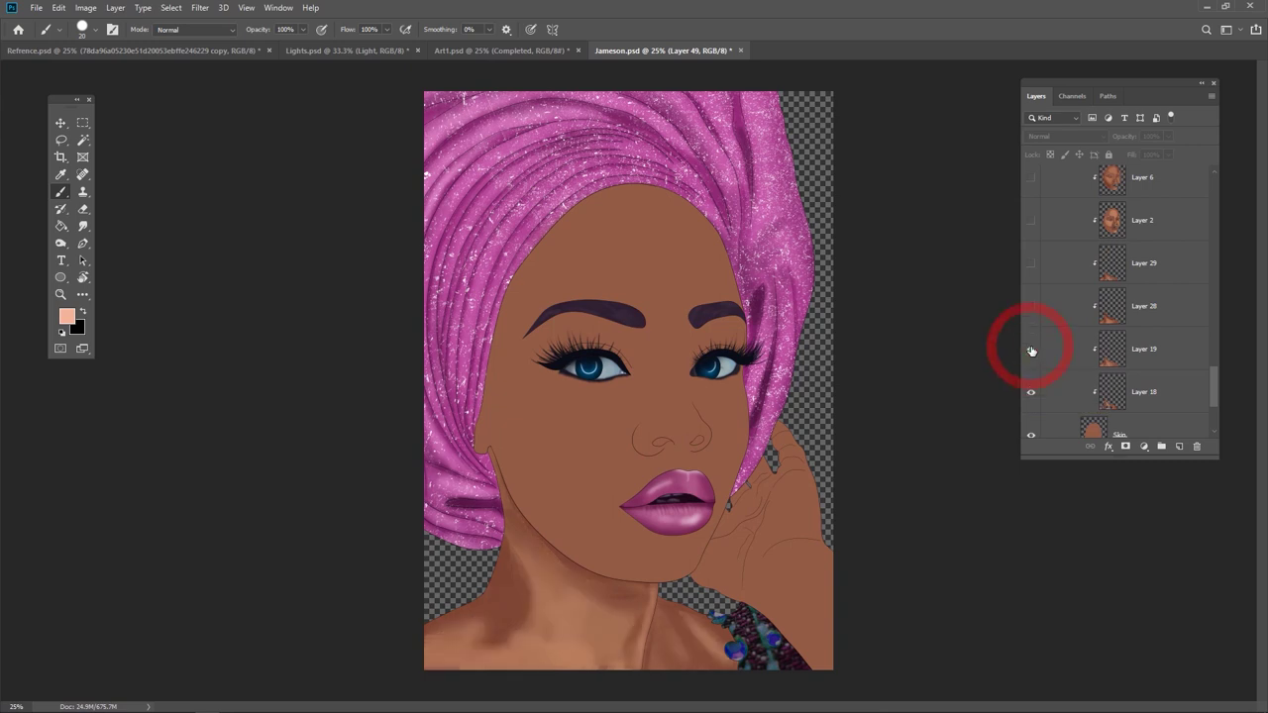
pyautogui.scroll(1, 1032, 351)
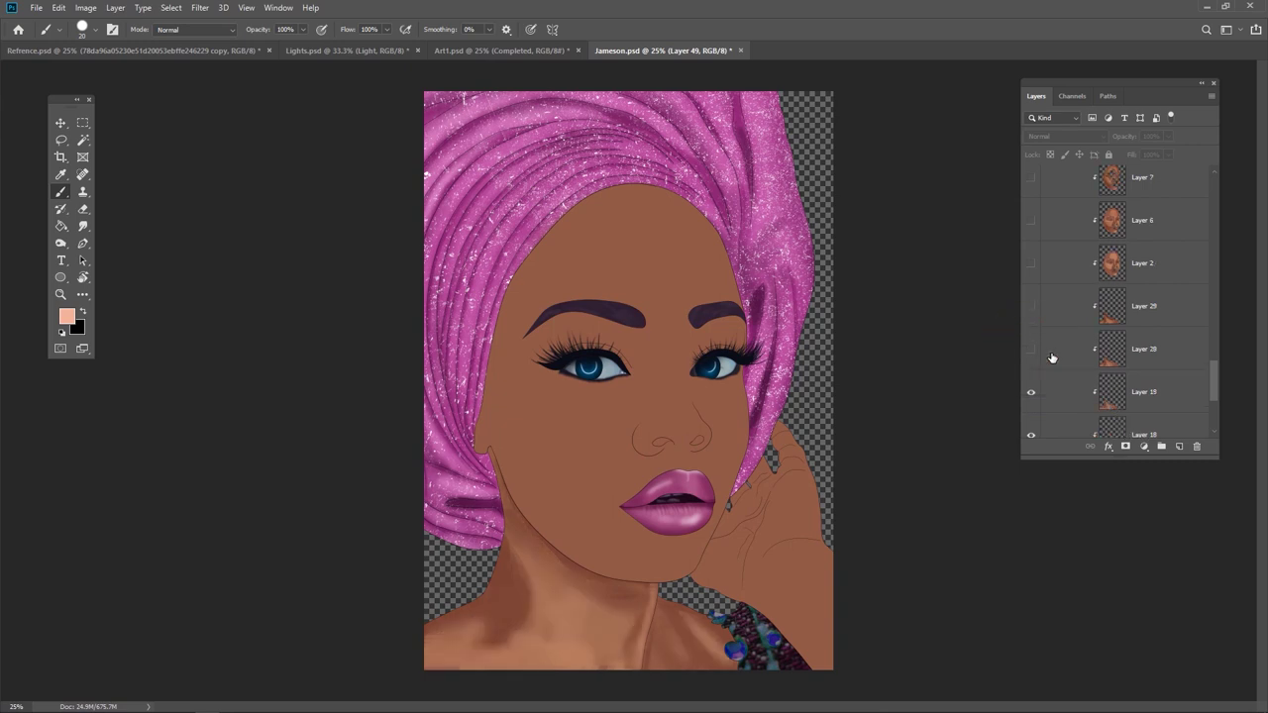
pyautogui.click(1031, 350)
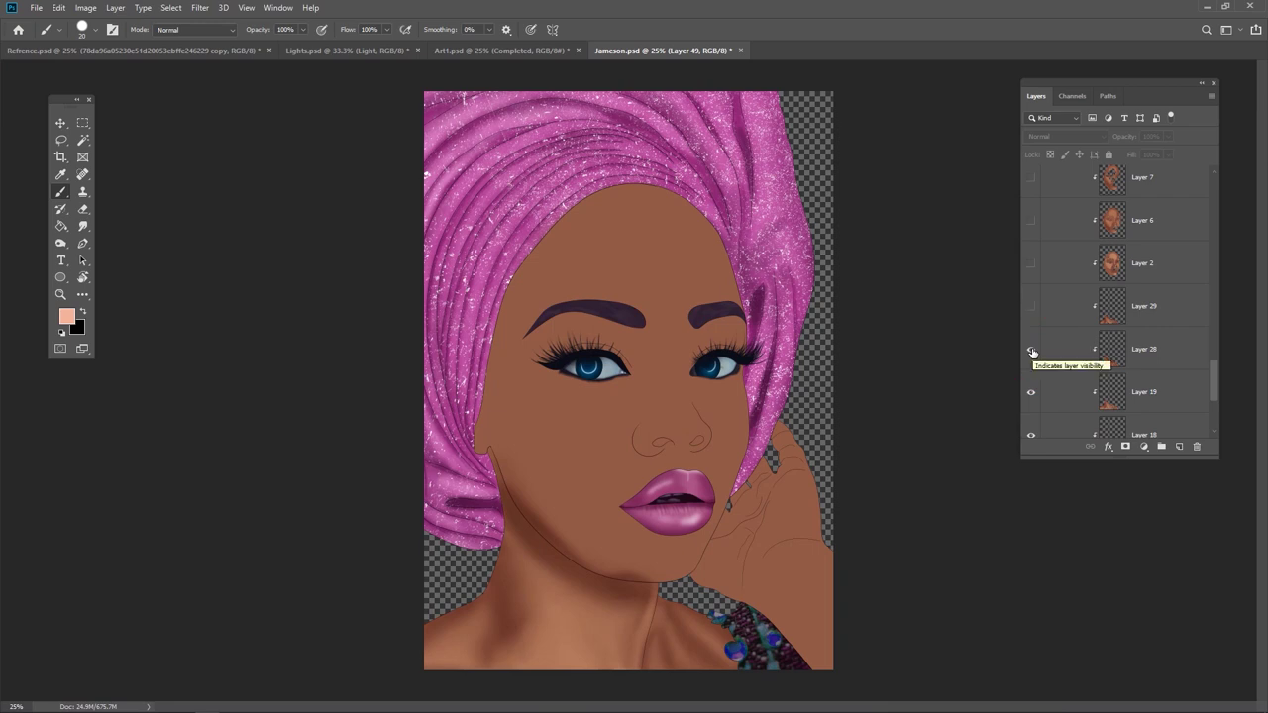
pyautogui.scroll(1, 1032, 353)
pyautogui.click(1032, 349)
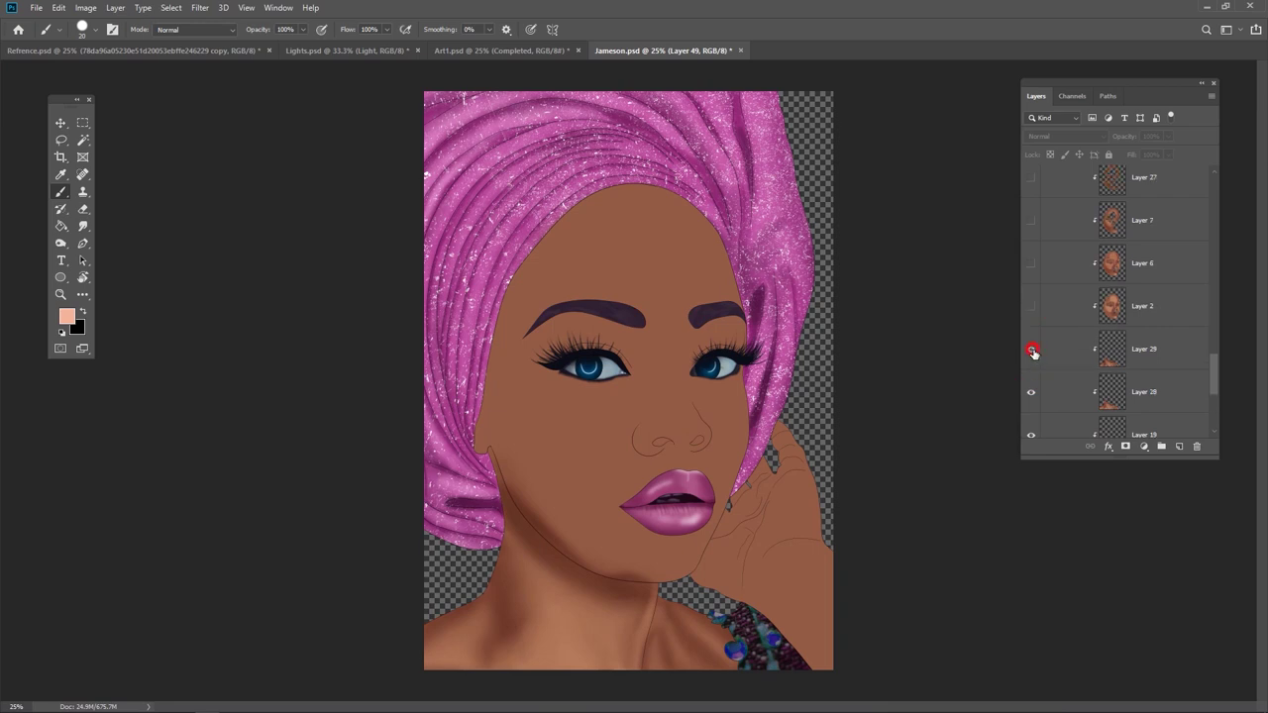
# - Hide Layer 29, Layer 28, Layer 19 and Layer 18 again, leaving only the flat Skin base shown
pyautogui.click(1034, 354)
pyautogui.scroll(-1, 1035, 367)
pyautogui.click(1033, 354)
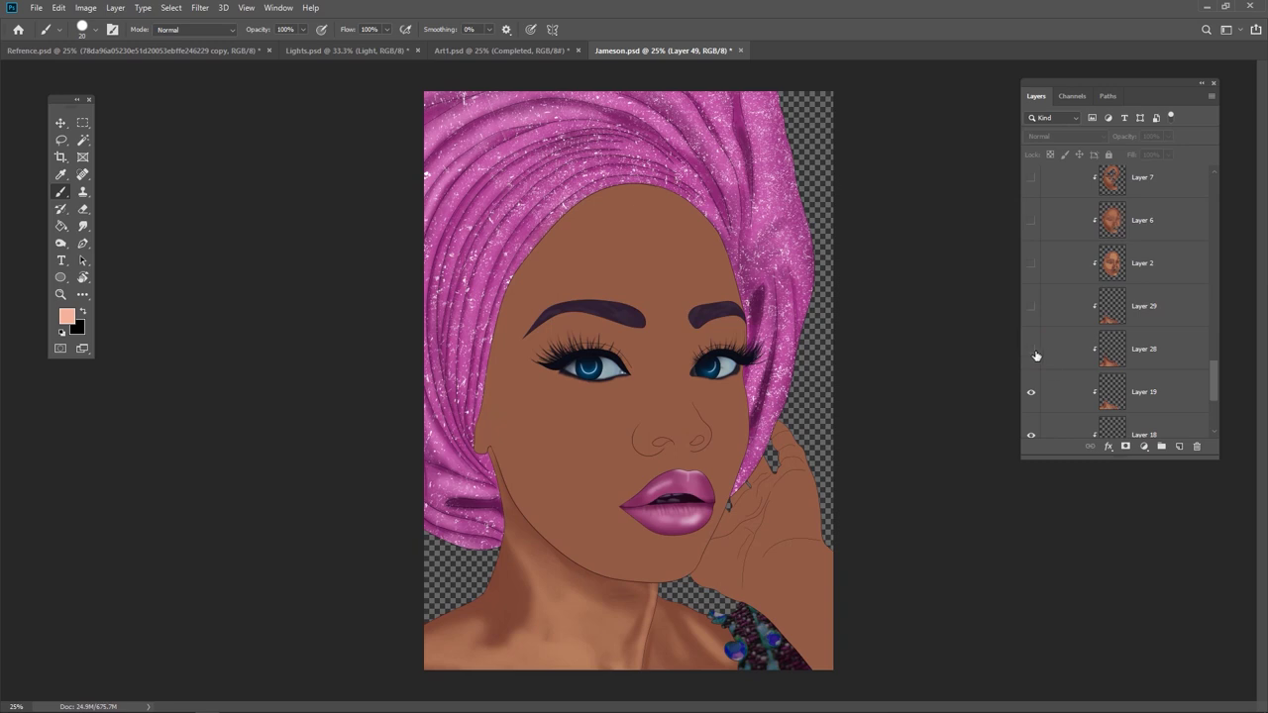
pyautogui.click(1031, 393)
pyautogui.scroll(-2, 1090, 401)
pyautogui.click(1034, 393)
pyautogui.click(1030, 391)
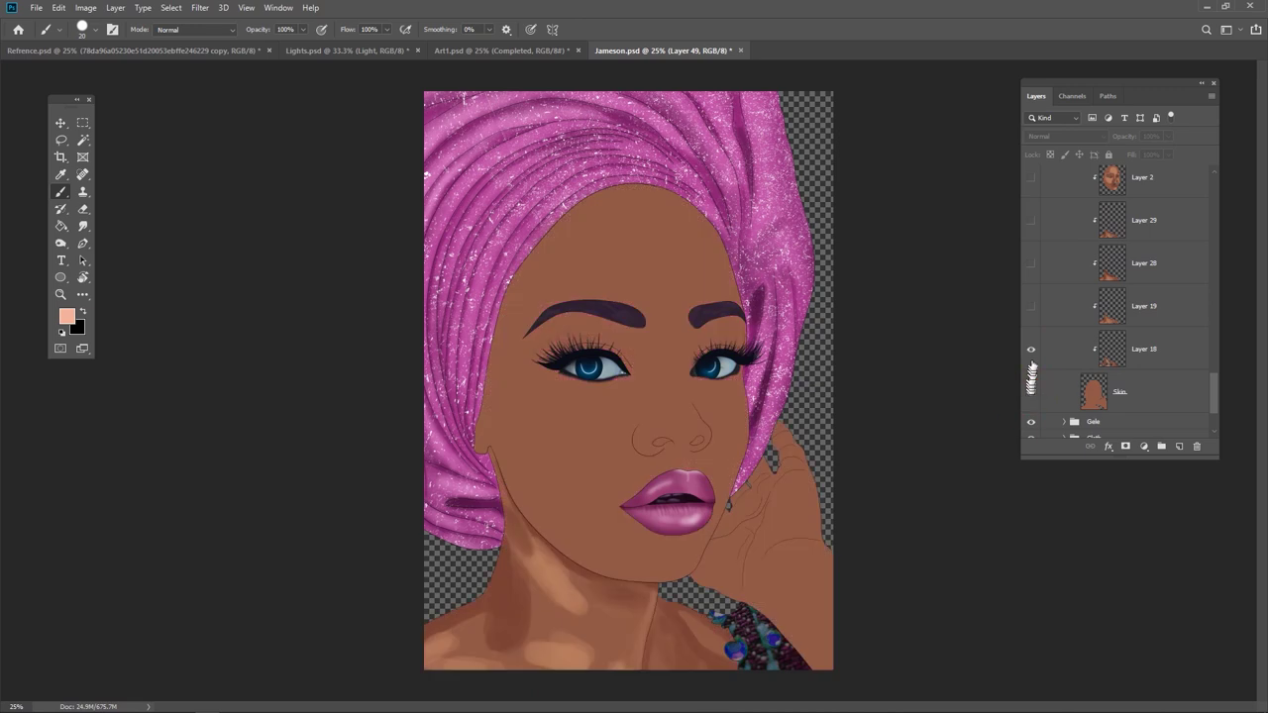
pyautogui.click(1031, 351)
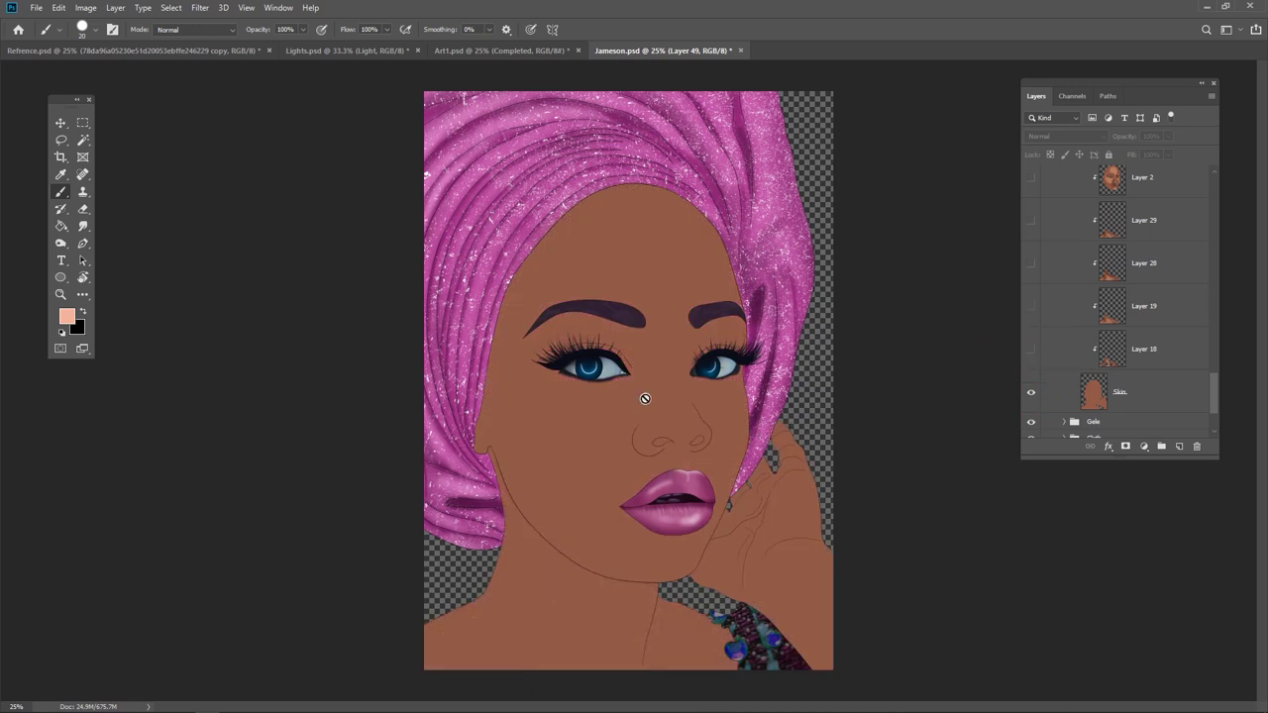
# - Turn on Layer 18, Layer 19, Layer 28 and Layer 29 in turn, toggling Layer 29 to compare its effect on the neck
pyautogui.click(1030, 349)
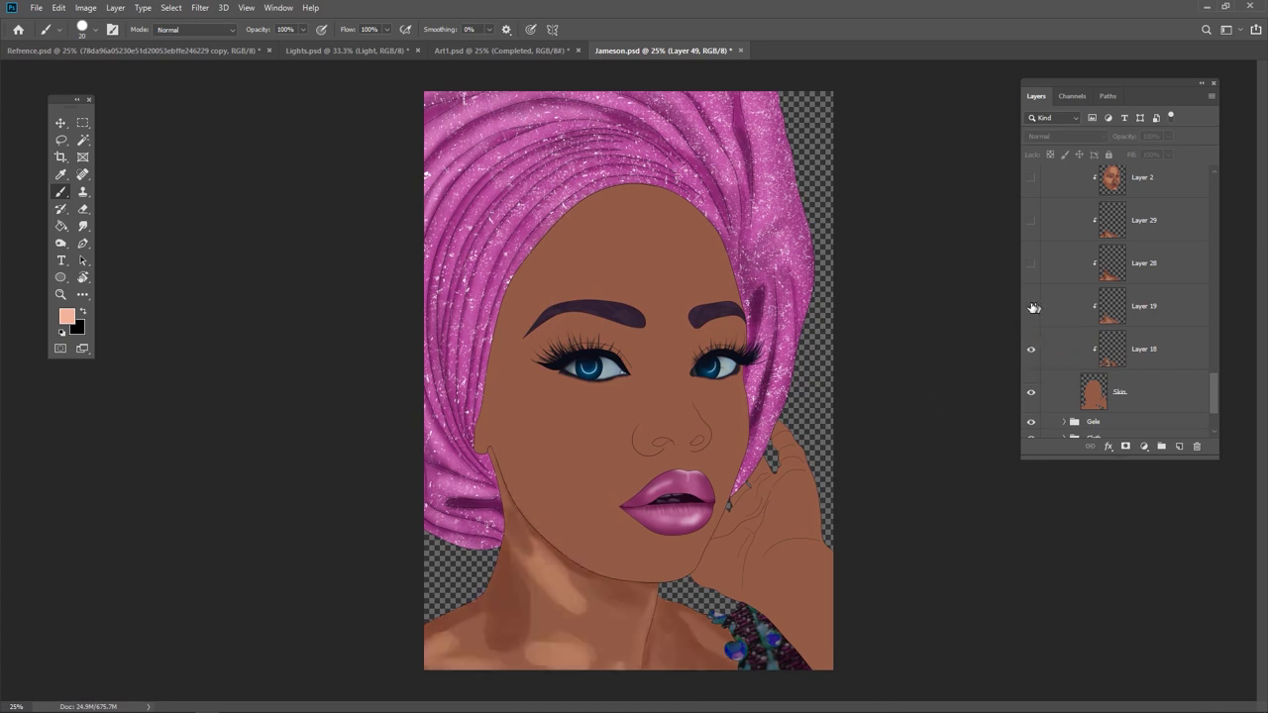
pyautogui.click(1030, 306)
pyautogui.scroll(1, 1030, 316)
pyautogui.click(1030, 313)
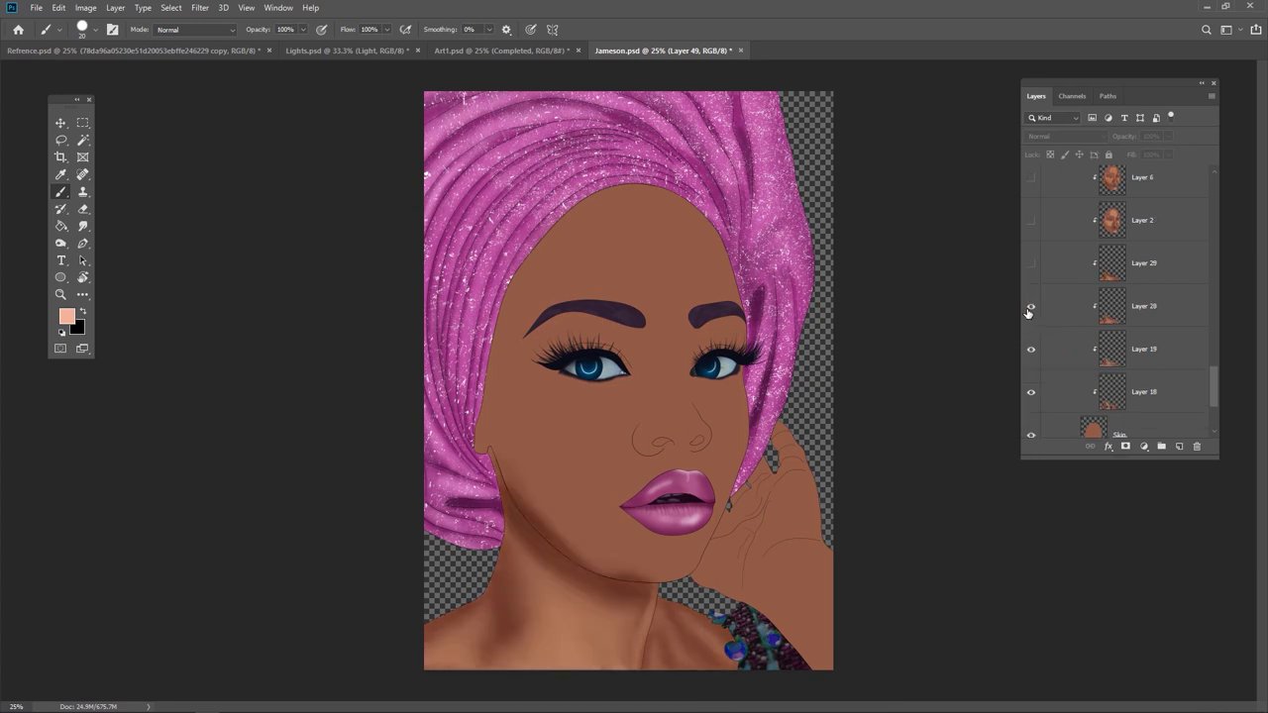
pyautogui.scroll(1, 1052, 318)
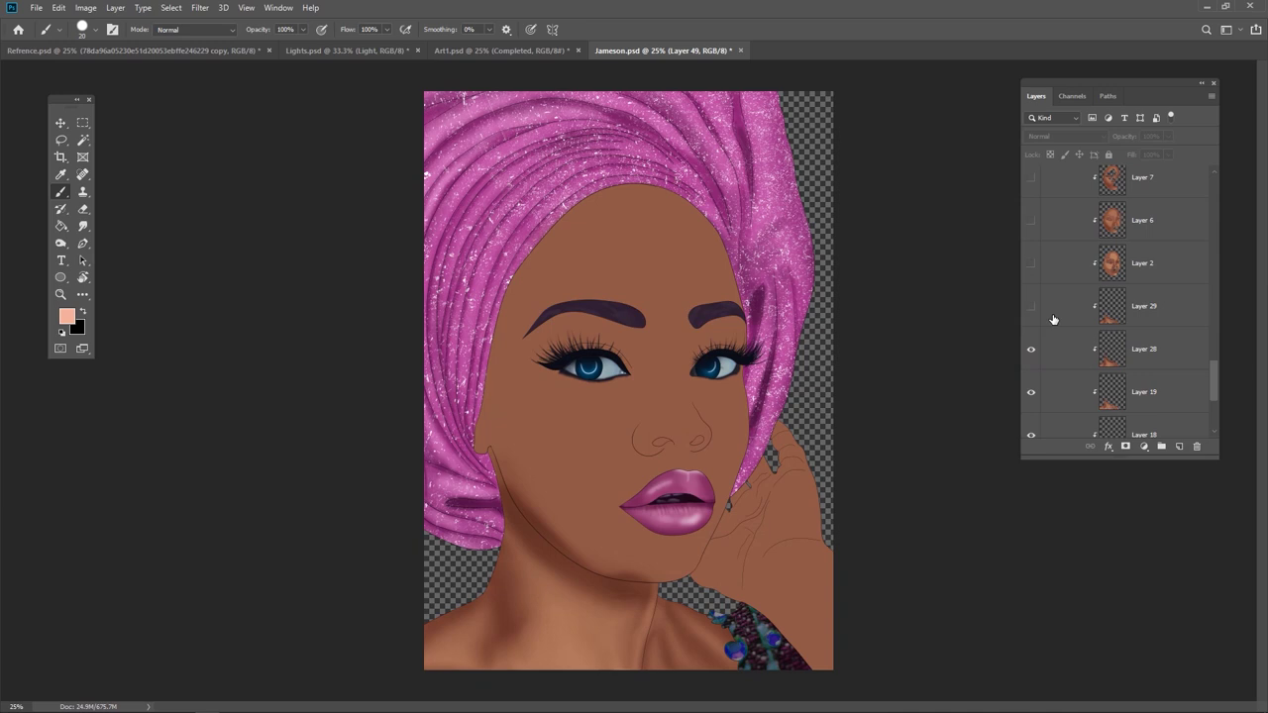
pyautogui.click(1031, 309)
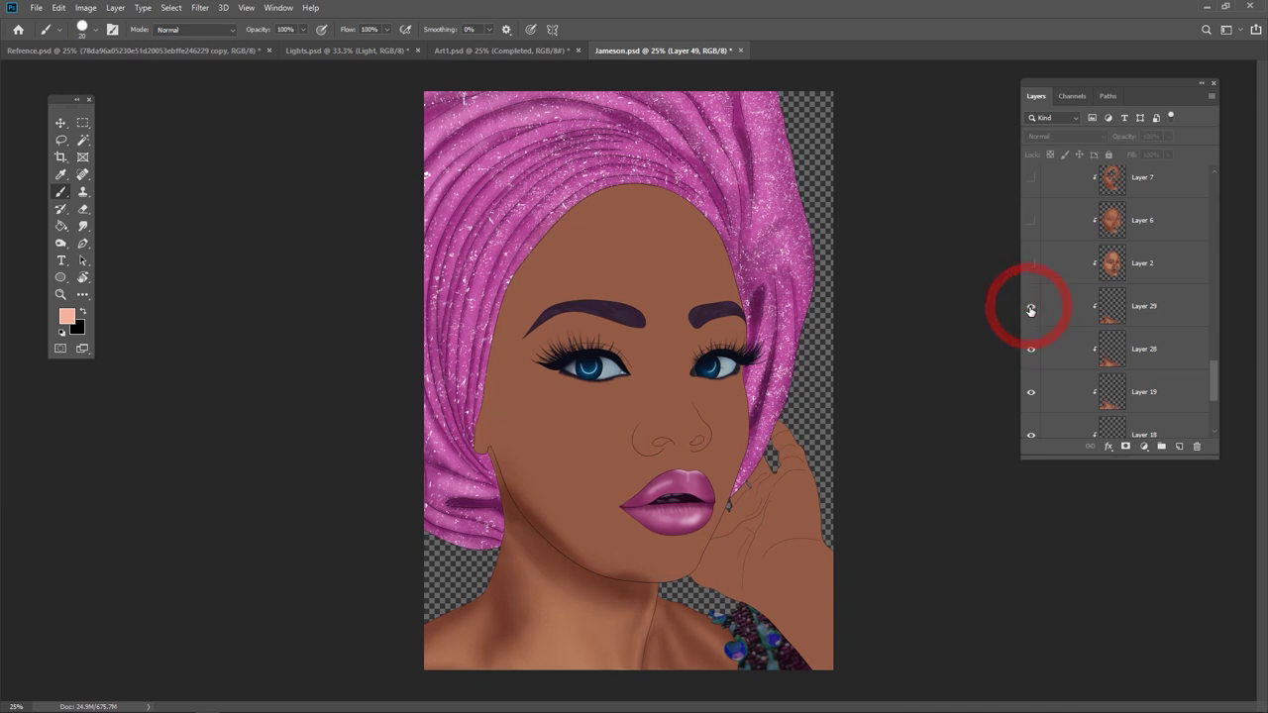
pyautogui.click(1031, 309)
pyautogui.click(1030, 309)
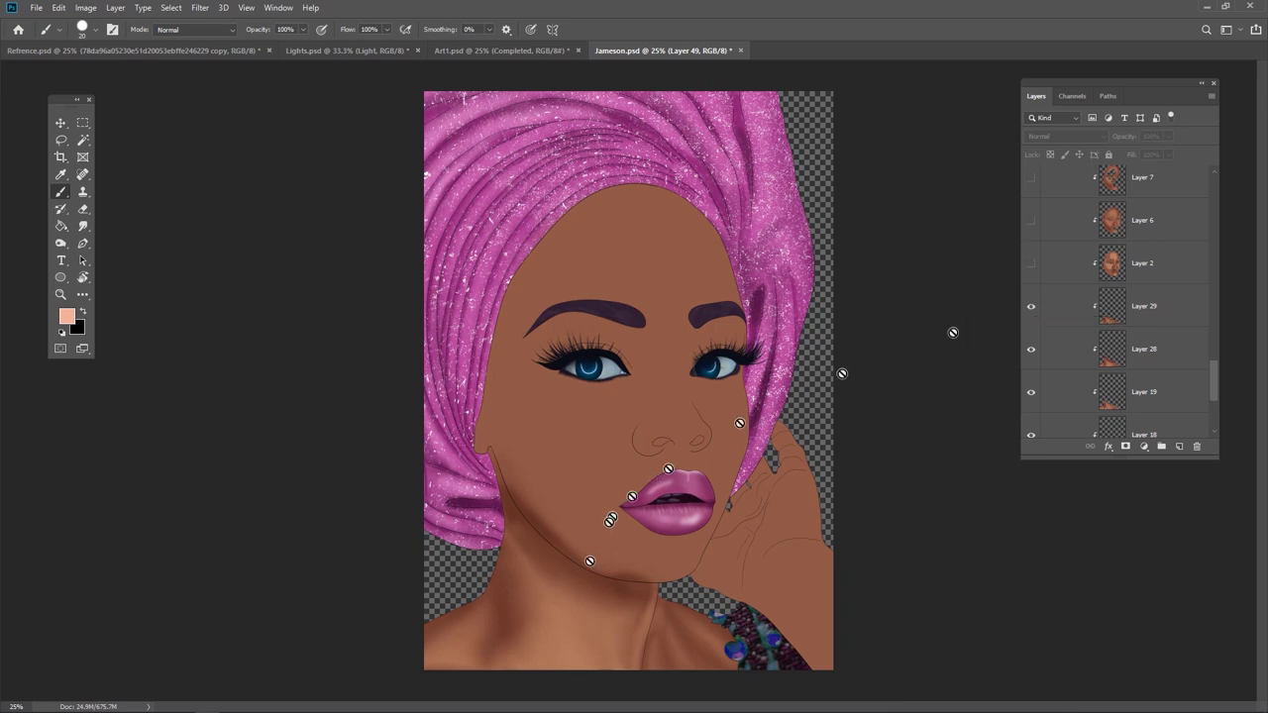
# - Show the face shading layers Layer 2, Layer 6 and Layer 7 one after another
pyautogui.scroll(1, 1068, 391)
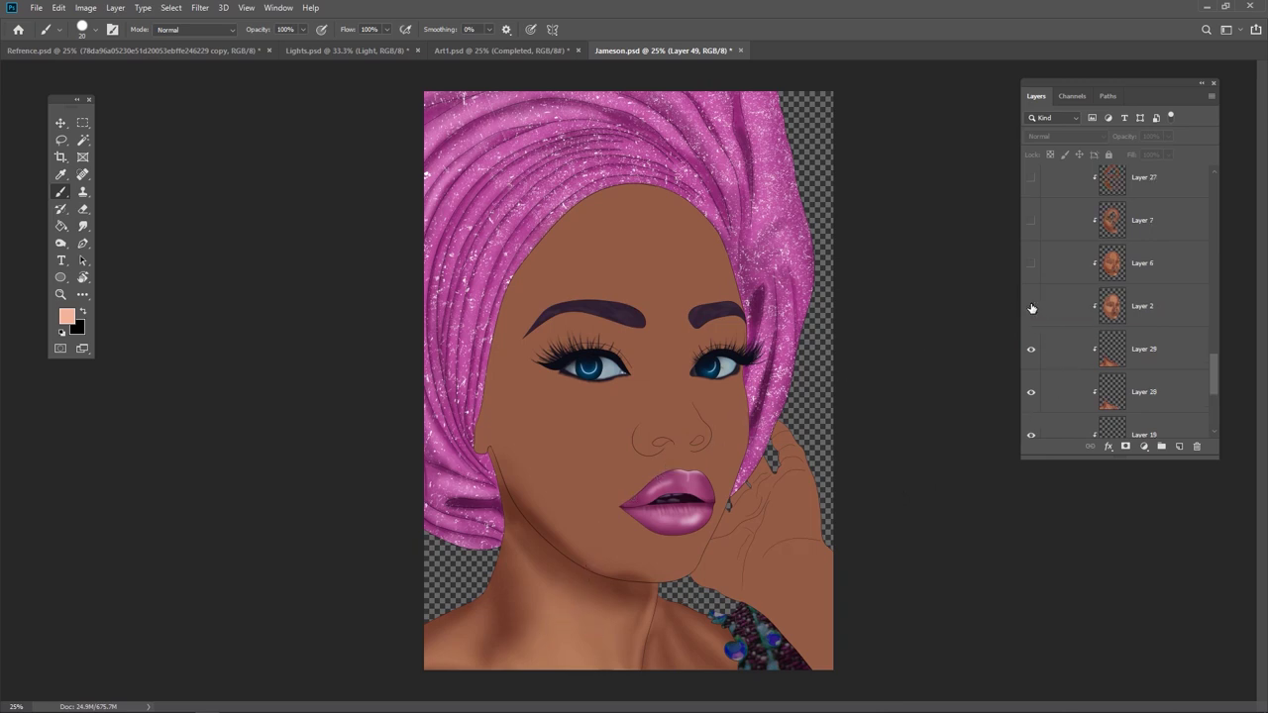
pyautogui.click(1030, 308)
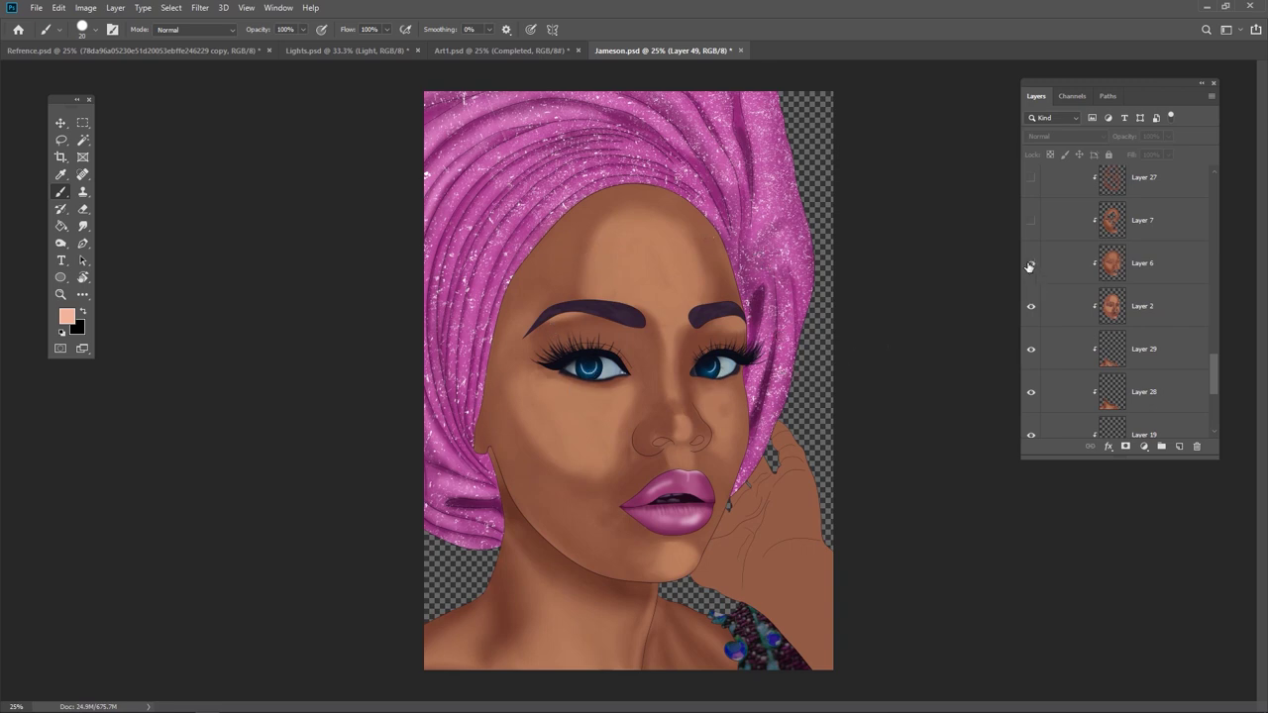
pyautogui.click(1030, 264)
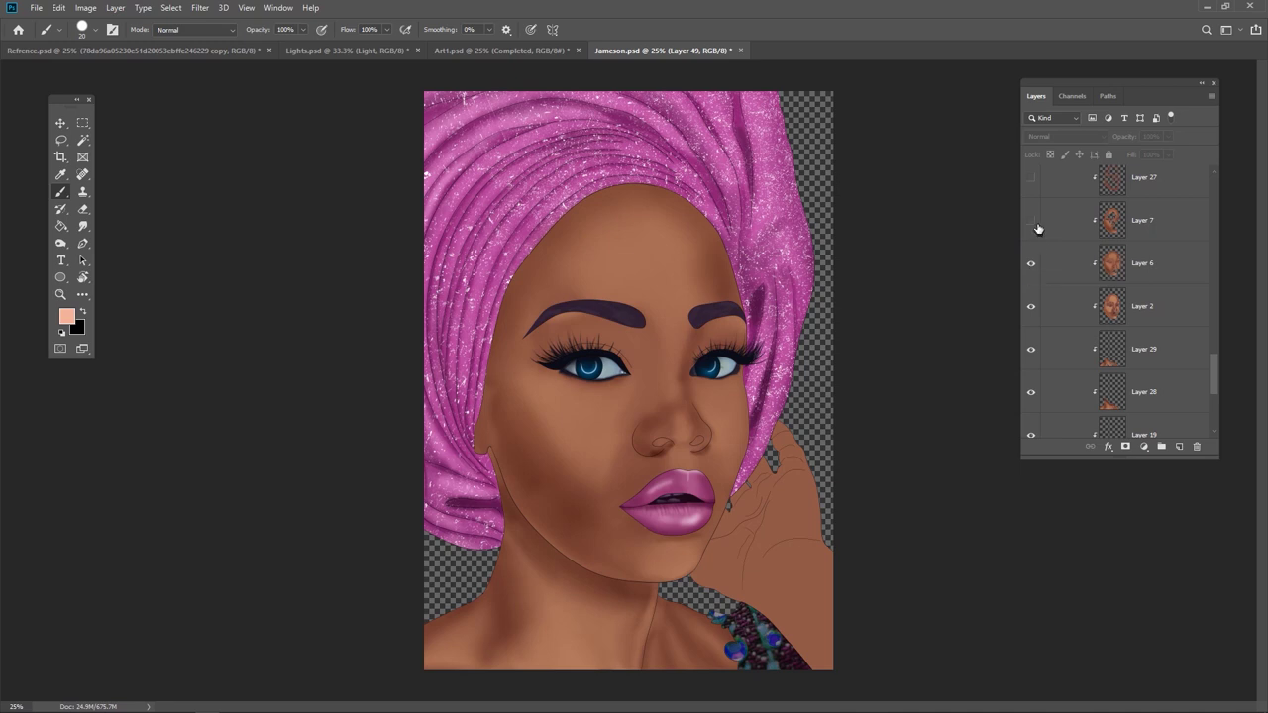
pyautogui.click(1031, 221)
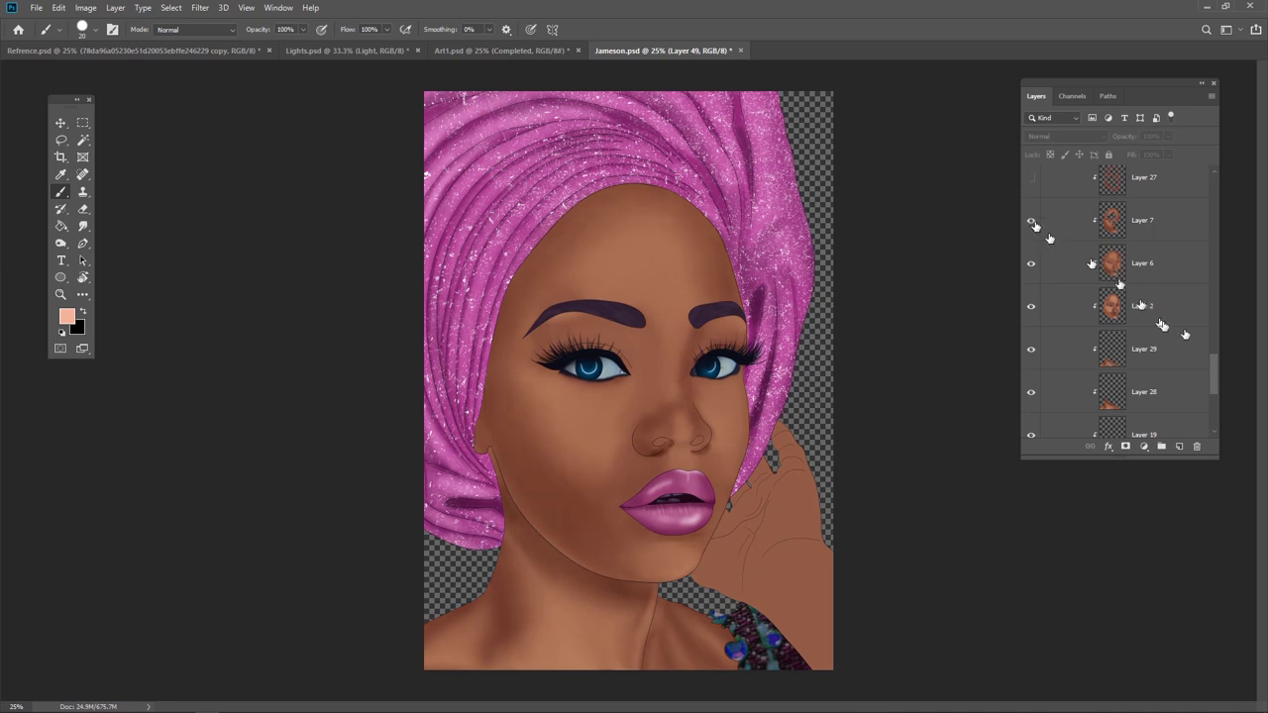
# - Compare the face with and without Layer 27 and leave the layer shown
pyautogui.scroll(3, 1224, 361)
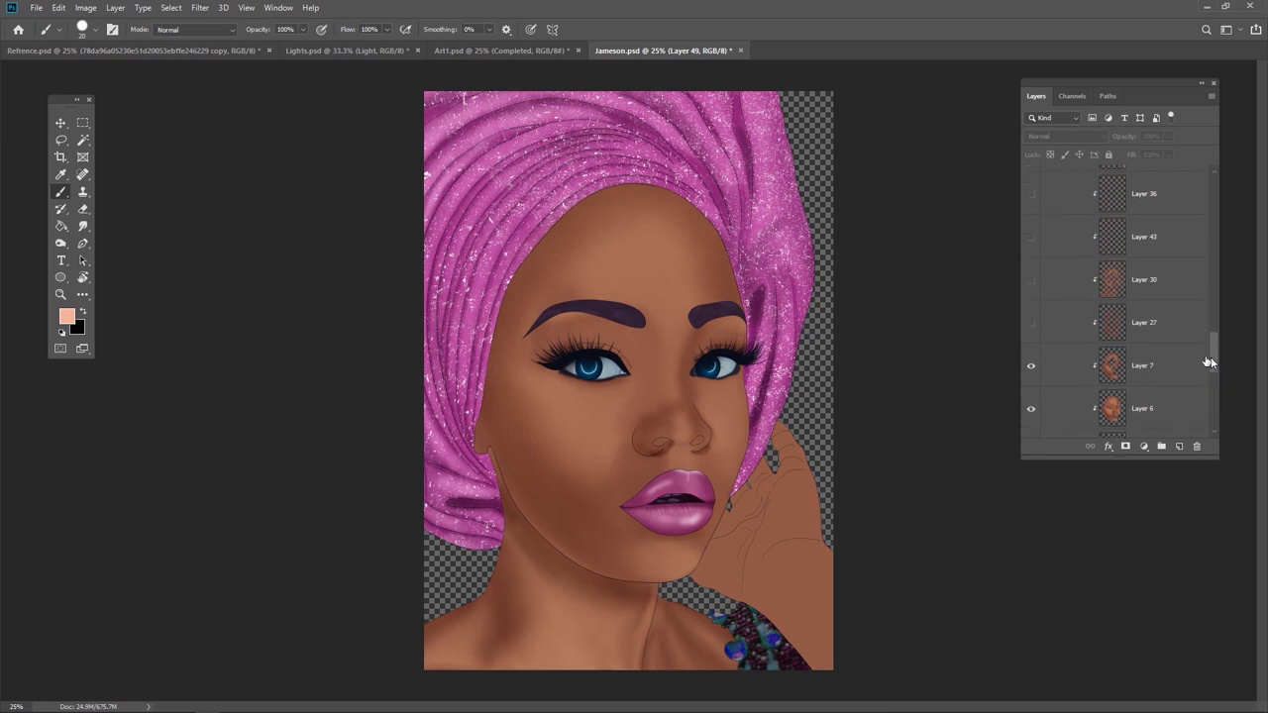
pyautogui.click(1032, 324)
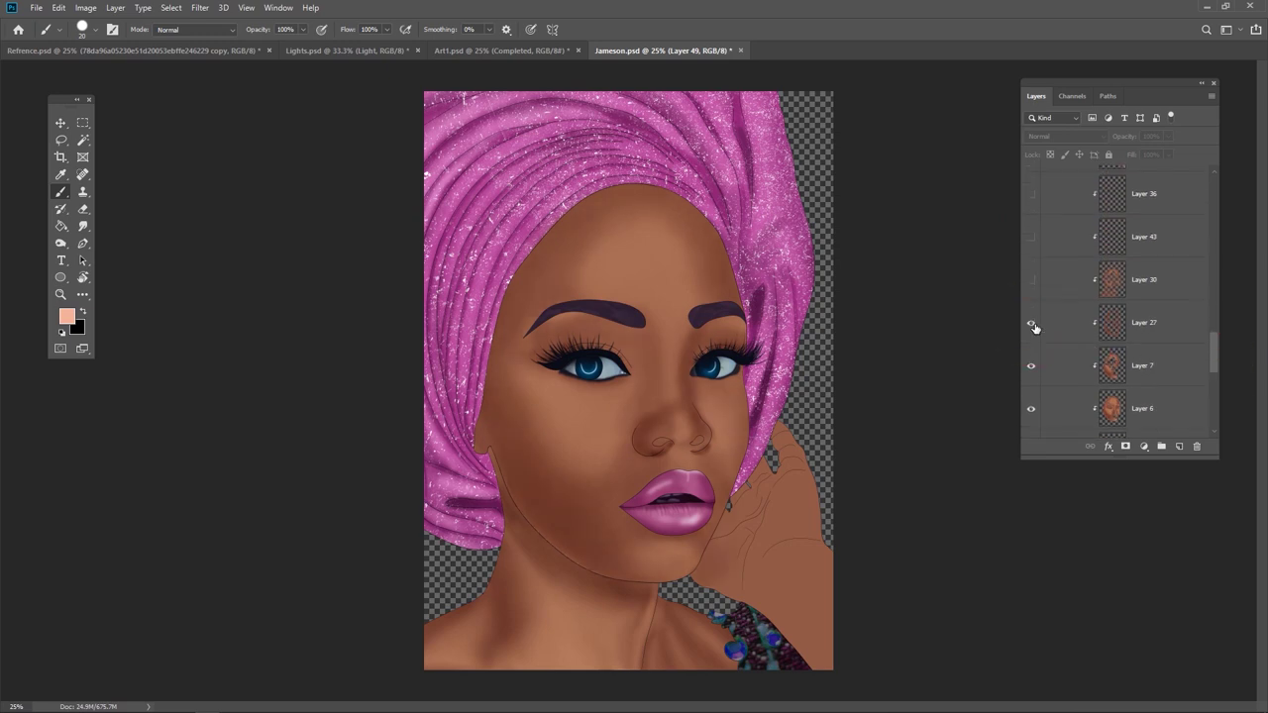
pyautogui.click(1032, 324)
pyautogui.click(1033, 324)
pyautogui.click(1032, 324)
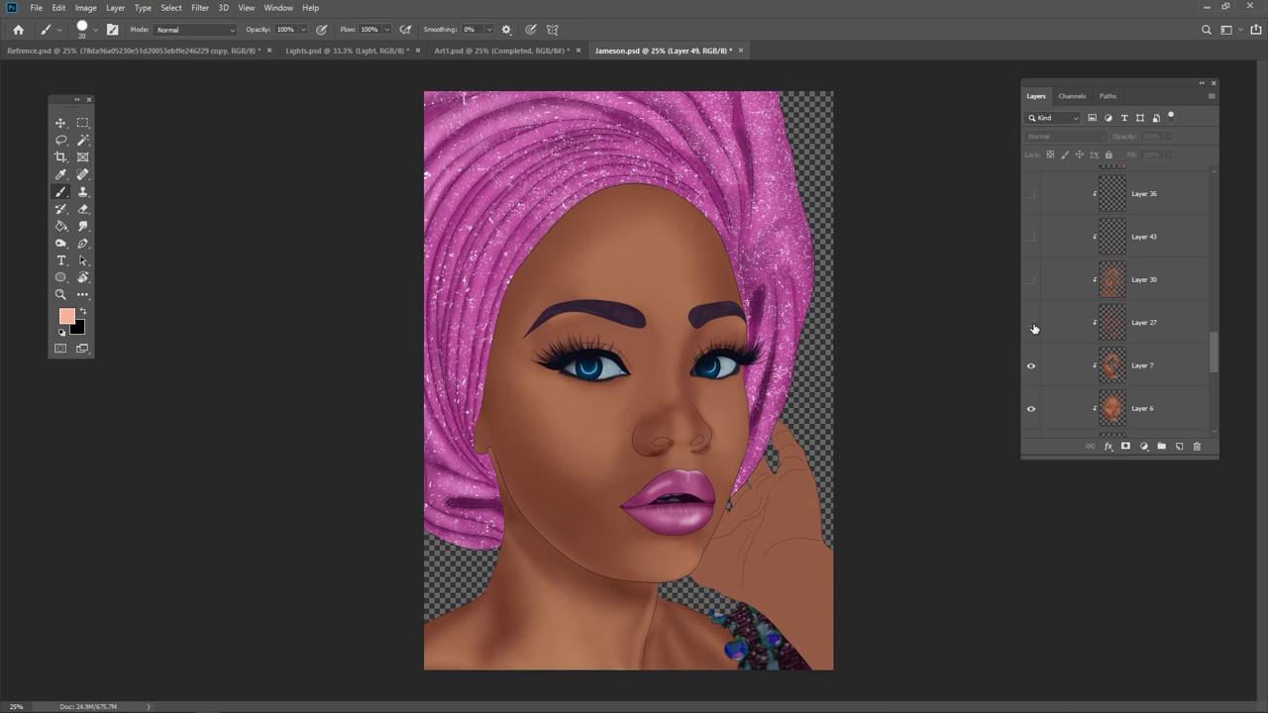
pyautogui.click(1033, 324)
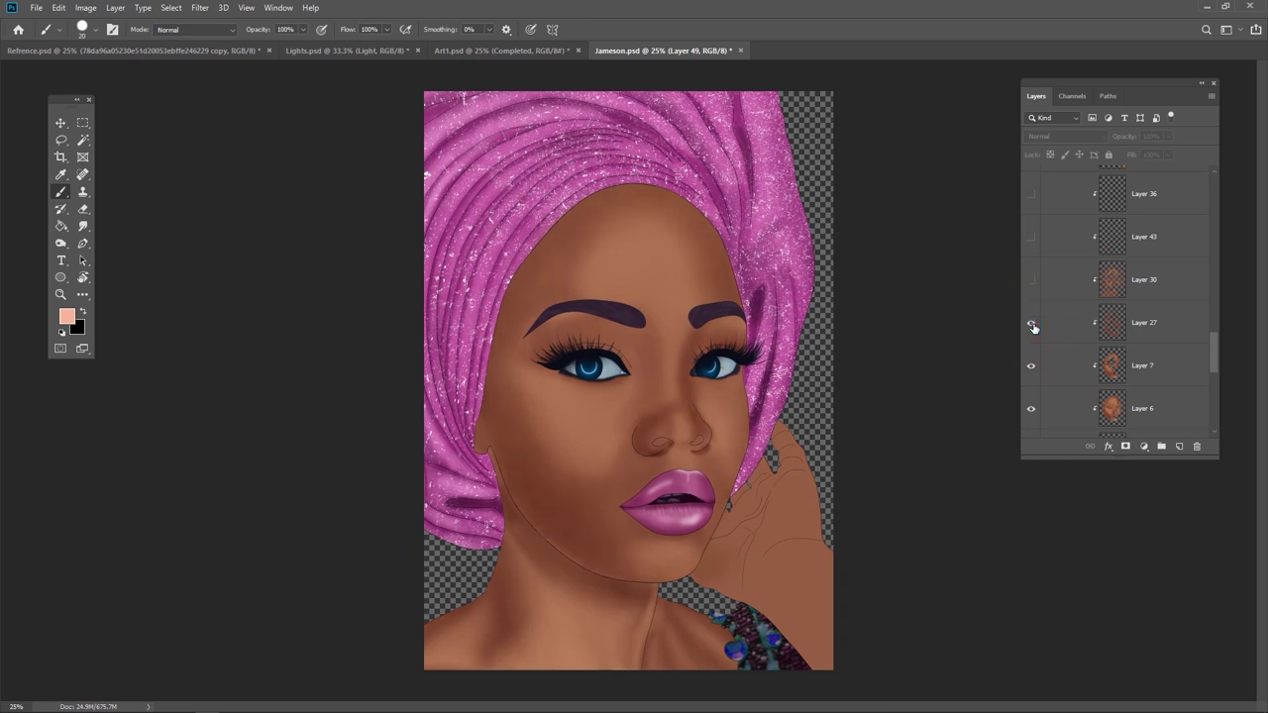
# - Toggle Layer 30 repeatedly to compare the skin tones with and without it, leaving it shown
pyautogui.click(1032, 283)
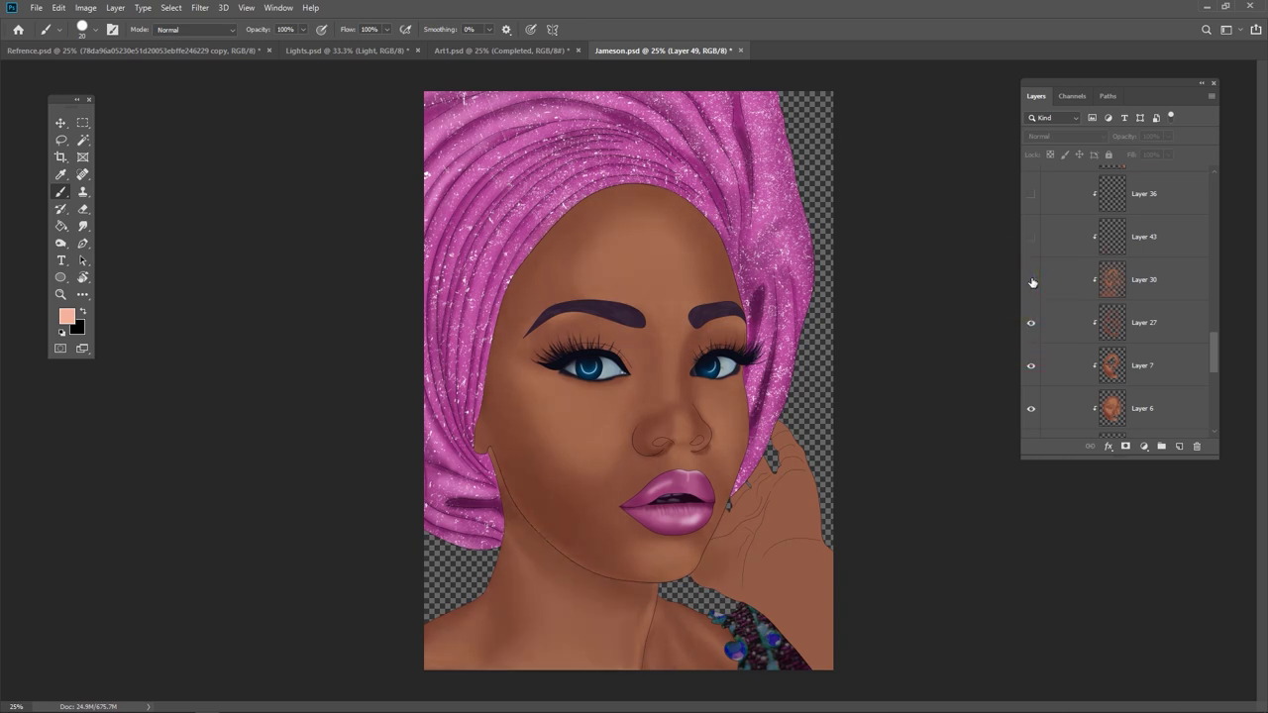
pyautogui.click(1031, 282)
pyautogui.click(1031, 282)
pyautogui.click(1031, 282)
pyautogui.click(1032, 283)
pyautogui.click(1032, 283)
pyautogui.click(1032, 283)
pyautogui.click(1031, 282)
pyautogui.click(1031, 283)
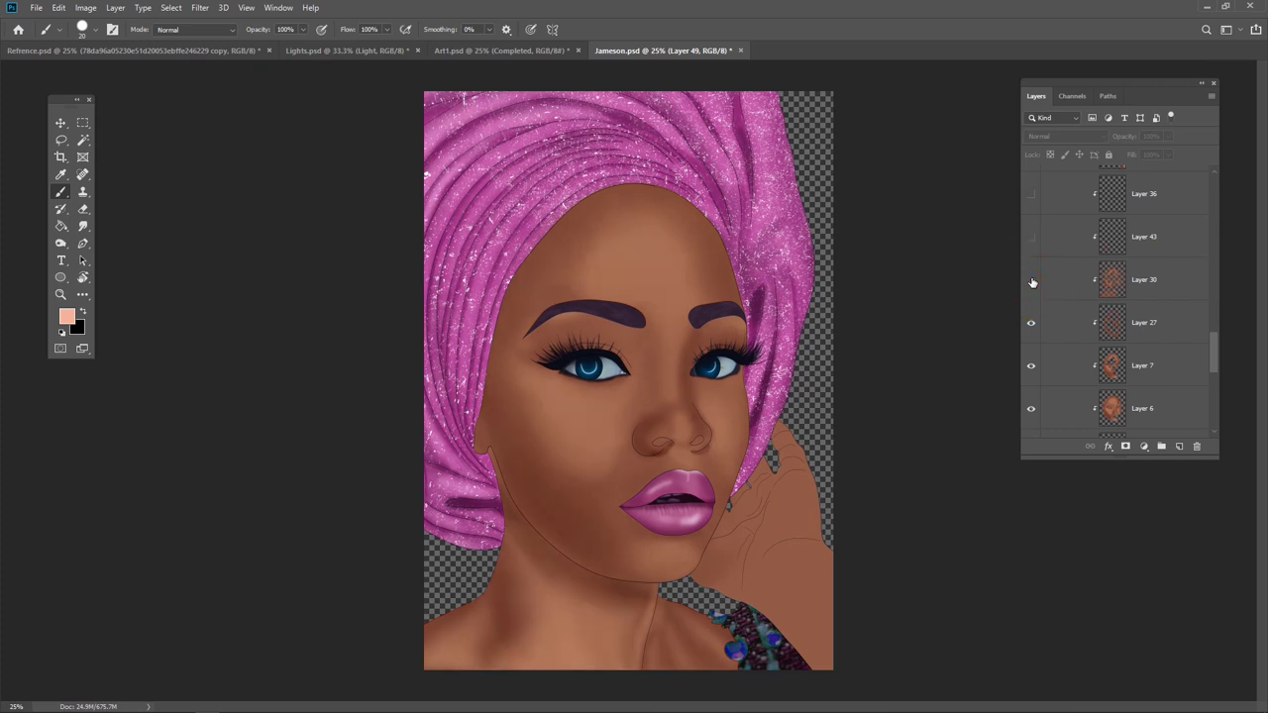
pyautogui.click(1031, 282)
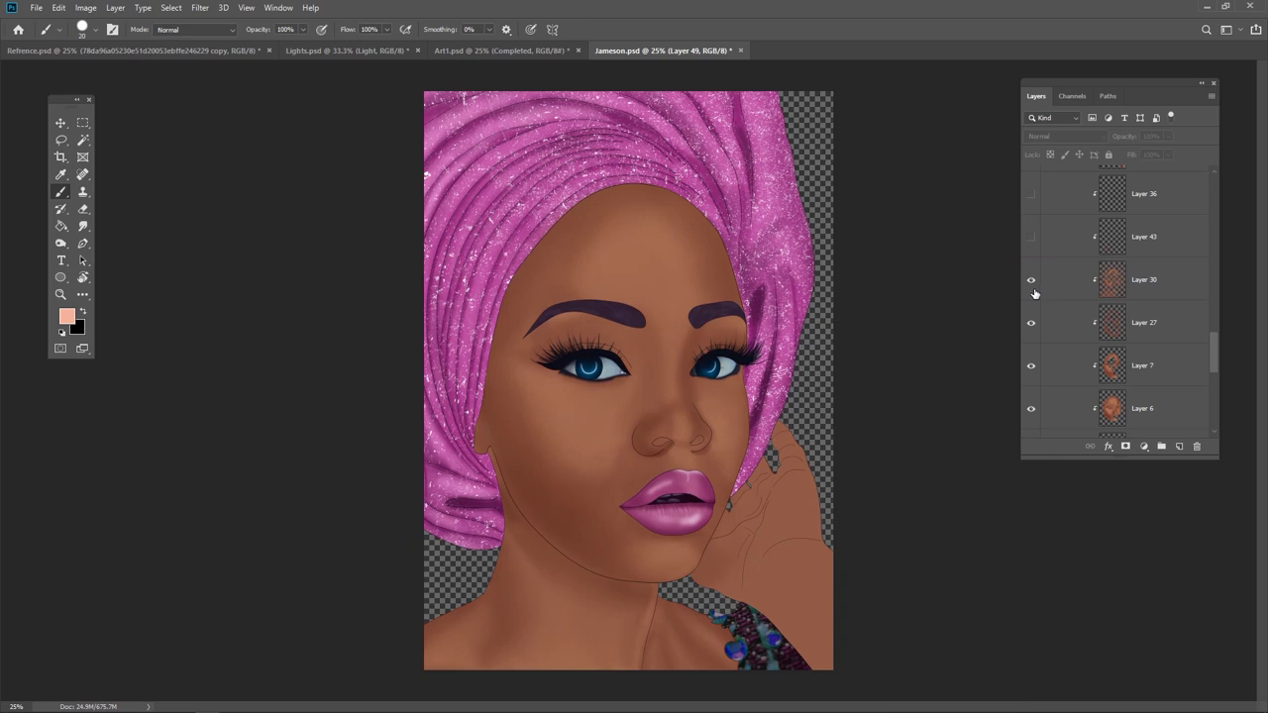
# - Show the remaining clipped detail layers Layer 43, Layer 36, Layer 38 and Layer 42
pyautogui.scroll(1, 1040, 296)
pyautogui.click(1030, 284)
pyautogui.scroll(1, 1030, 284)
pyautogui.click(1030, 283)
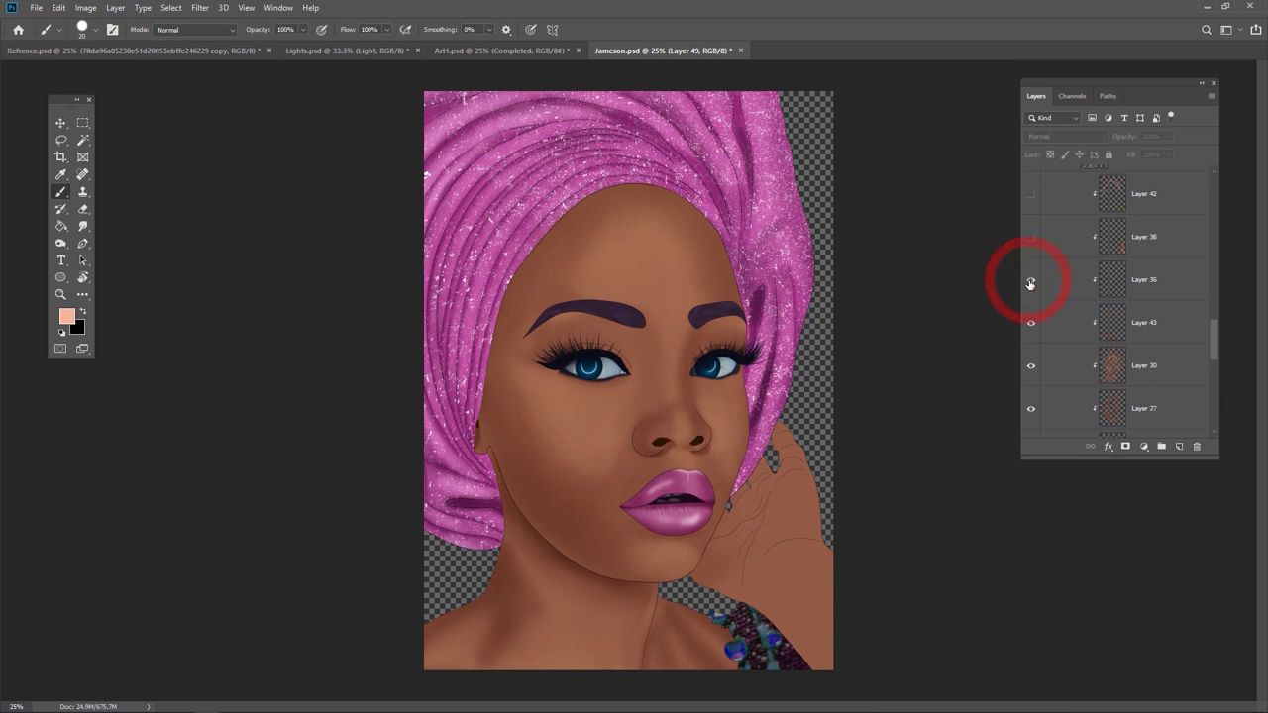
pyautogui.click(1031, 238)
pyautogui.scroll(1, 1040, 246)
pyautogui.click(1032, 239)
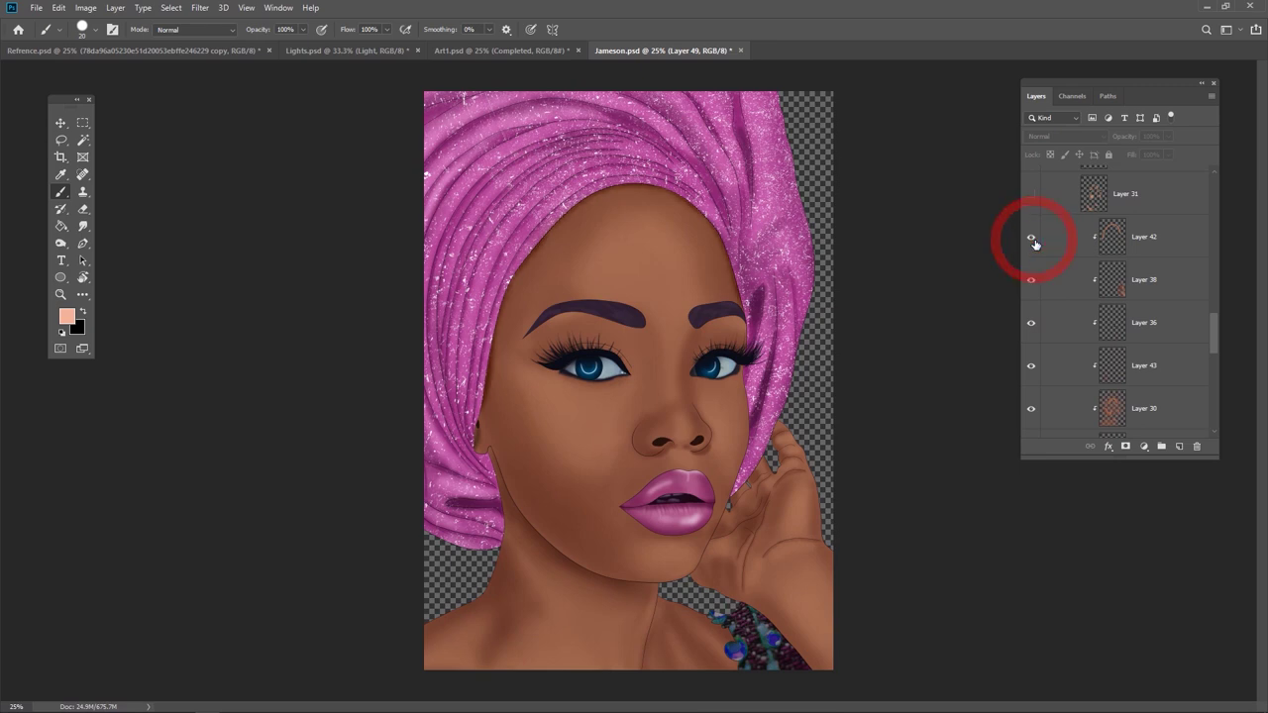
# - Show the skin shading layers Layer 31 and Layer 37
pyautogui.scroll(1, 1034, 243)
pyautogui.click(1032, 239)
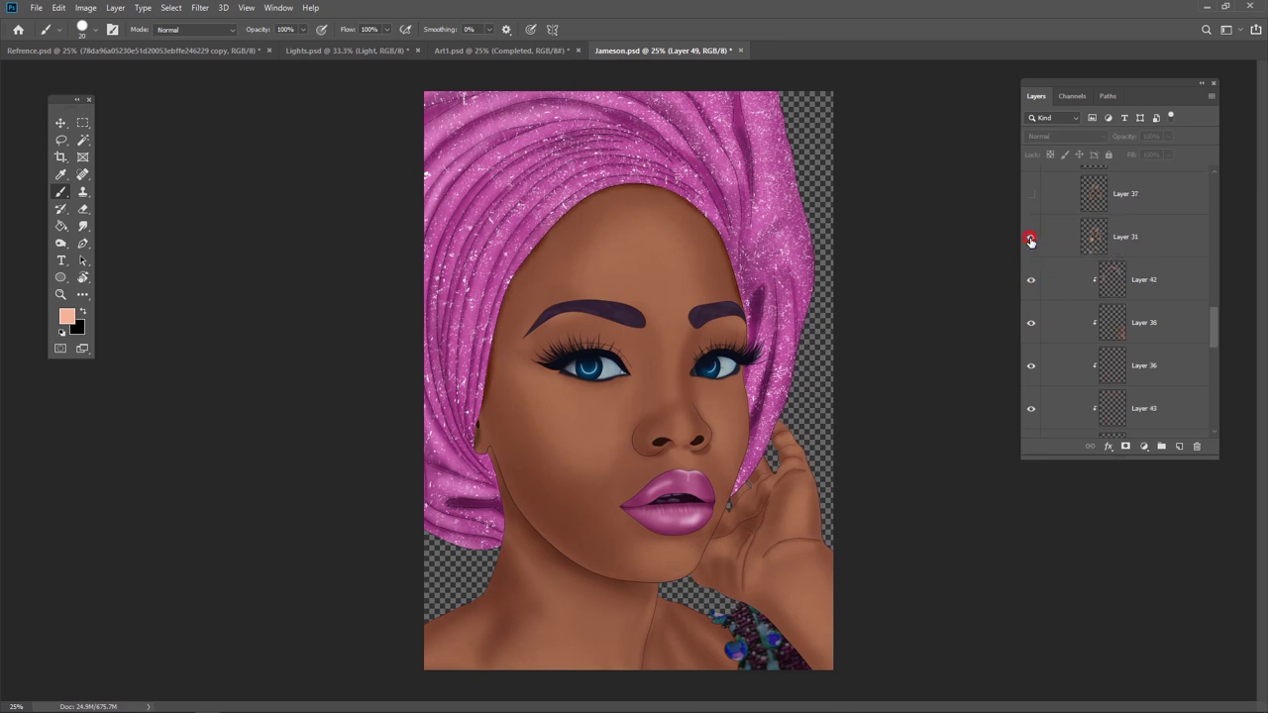
pyautogui.scroll(1, 1032, 241)
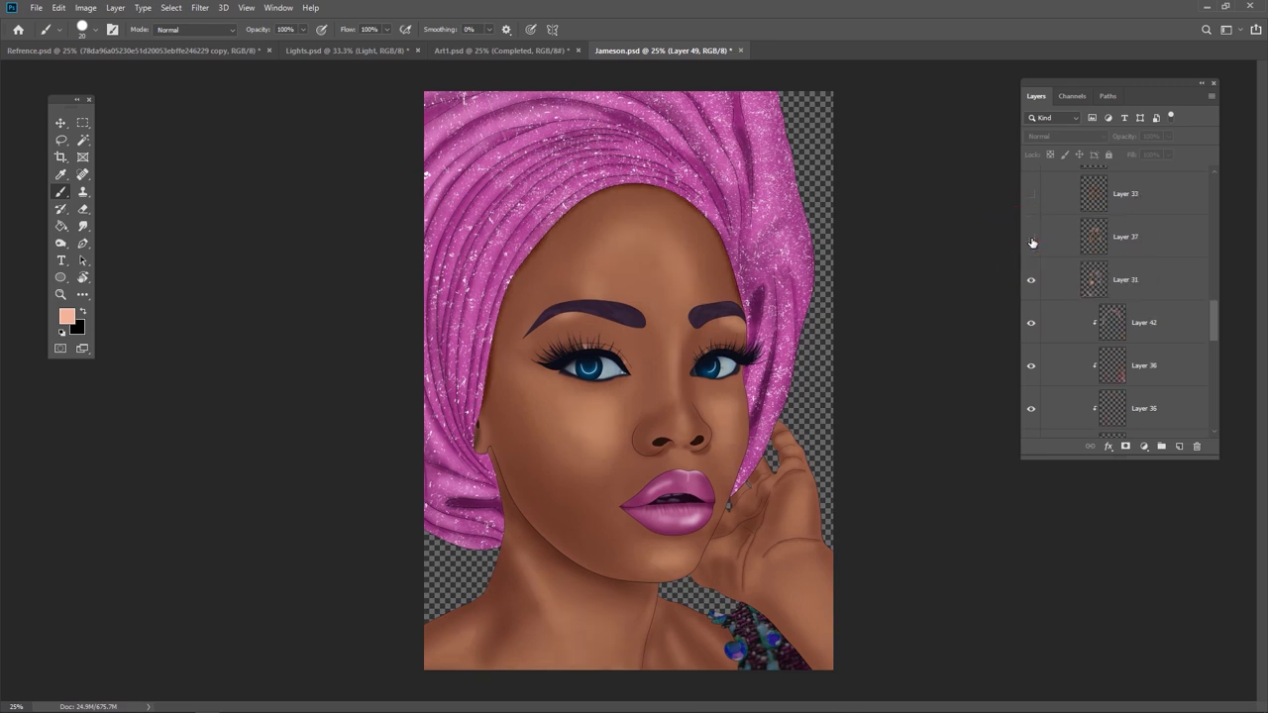
pyautogui.click(1032, 239)
pyautogui.scroll(1, 1032, 241)
pyautogui.scroll(1, 1043, 252)
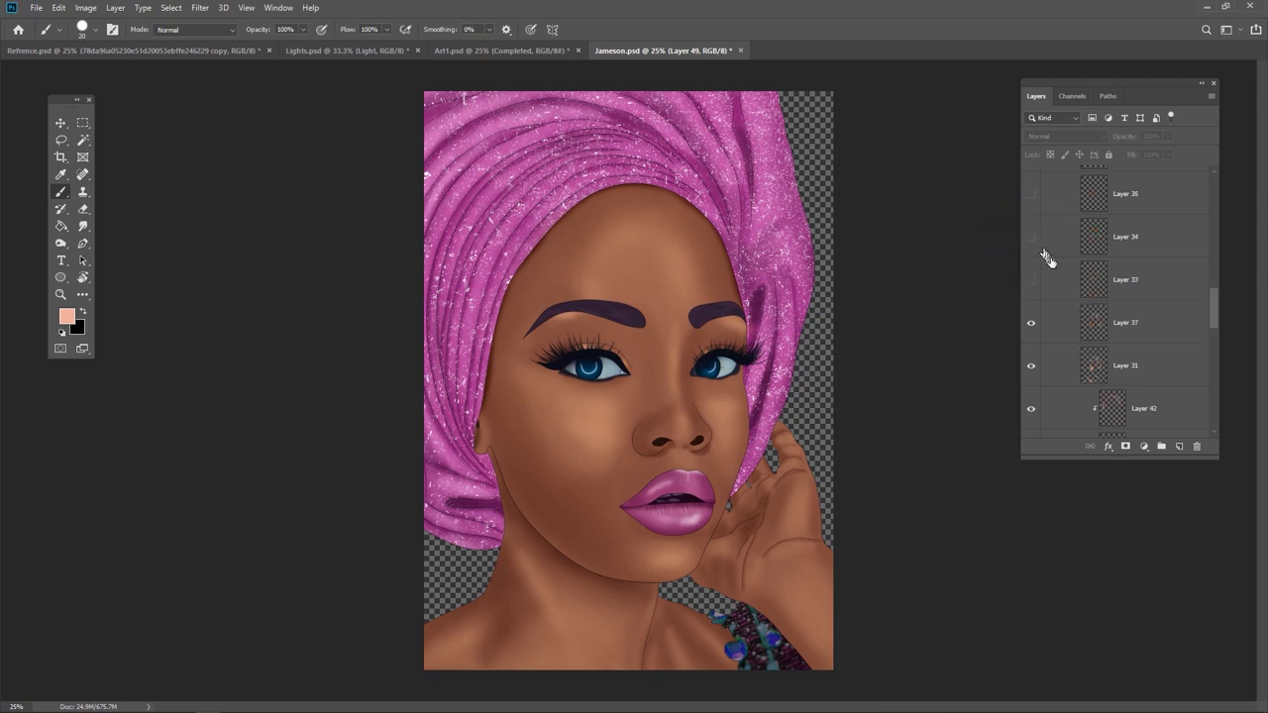
# - Show Layer 33 and Layer 34 in the Skin group, comparing the face with each one switched off
pyautogui.click(1032, 239)
pyautogui.click(1032, 240)
pyautogui.click(1031, 281)
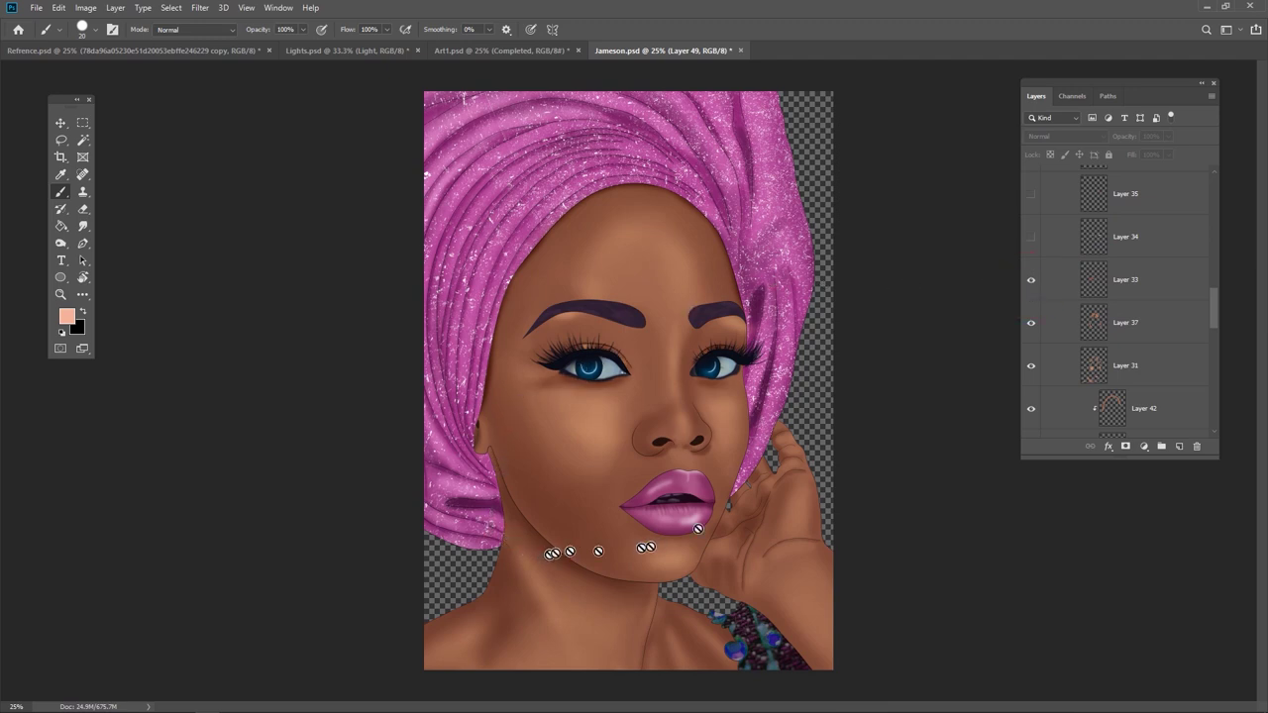
pyautogui.scroll(2, 1054, 333)
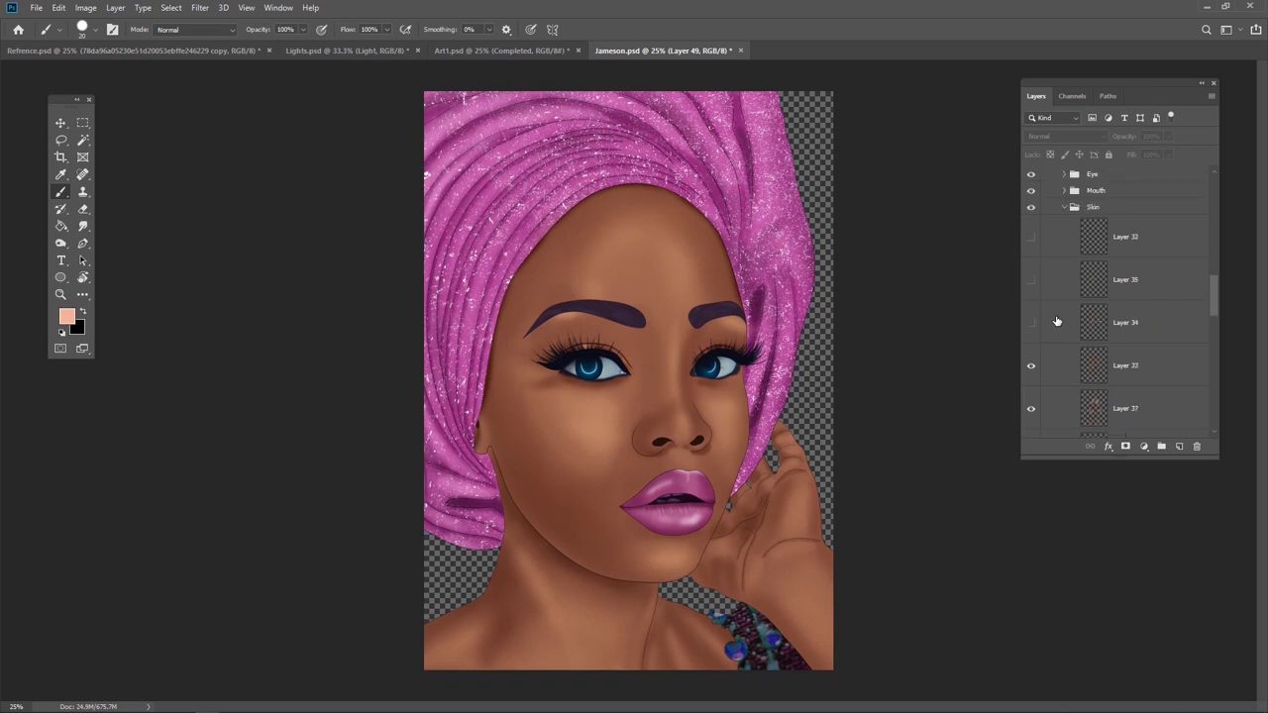
pyautogui.click(1032, 328)
pyautogui.click(1031, 370)
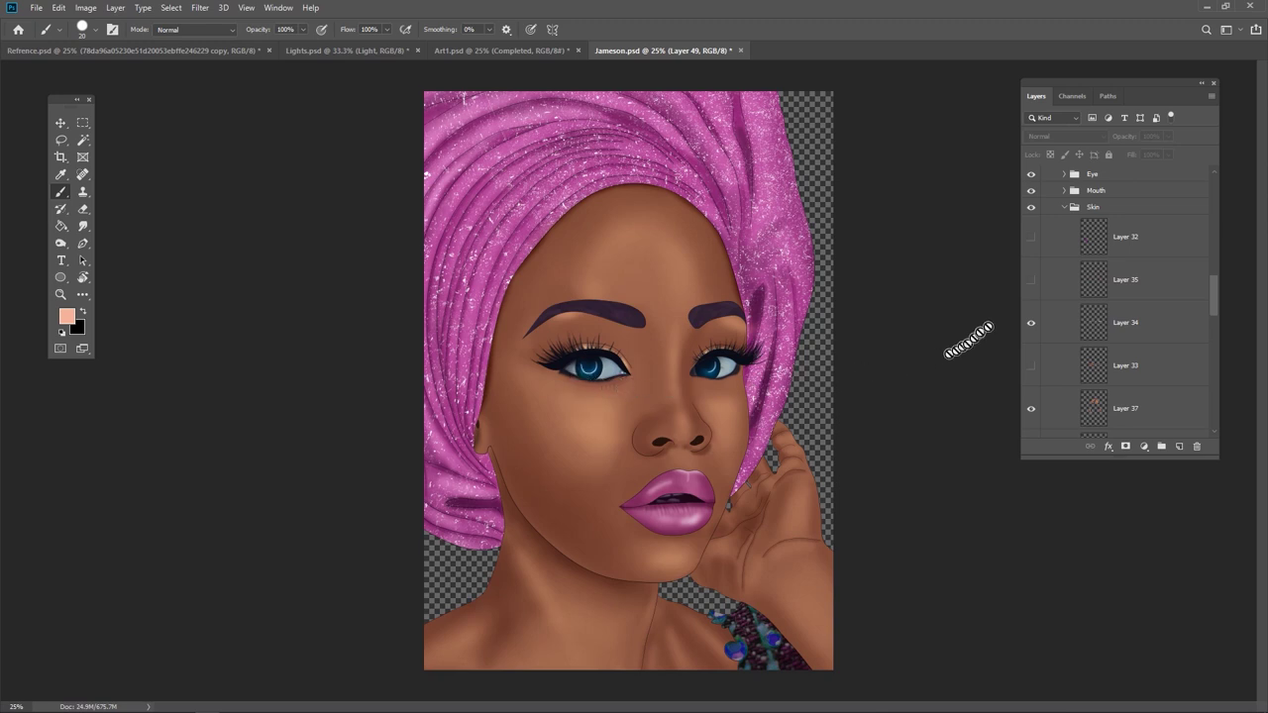
pyautogui.click(1031, 366)
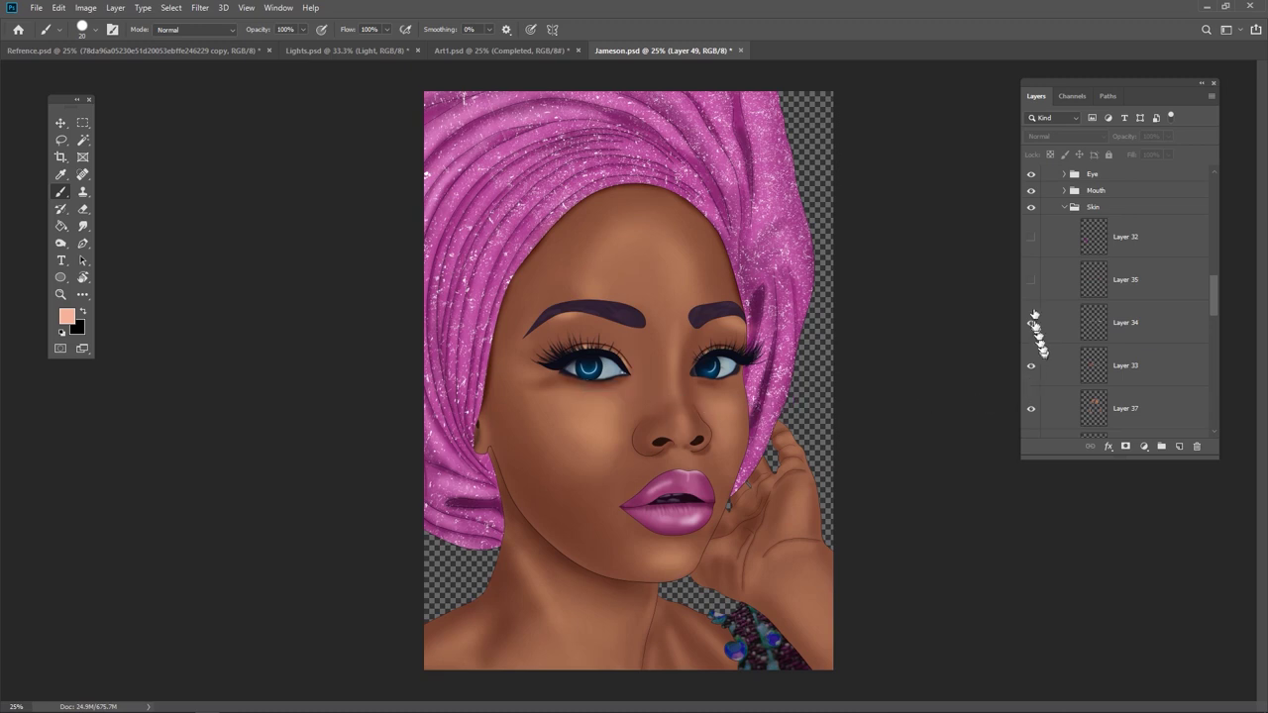
# - Compare the face with and without Layer 35, leave it shown, and show Layer 32
pyautogui.click(1031, 279)
pyautogui.click(1031, 282)
pyautogui.click(1032, 281)
pyautogui.click(1031, 281)
pyautogui.click(1032, 239)
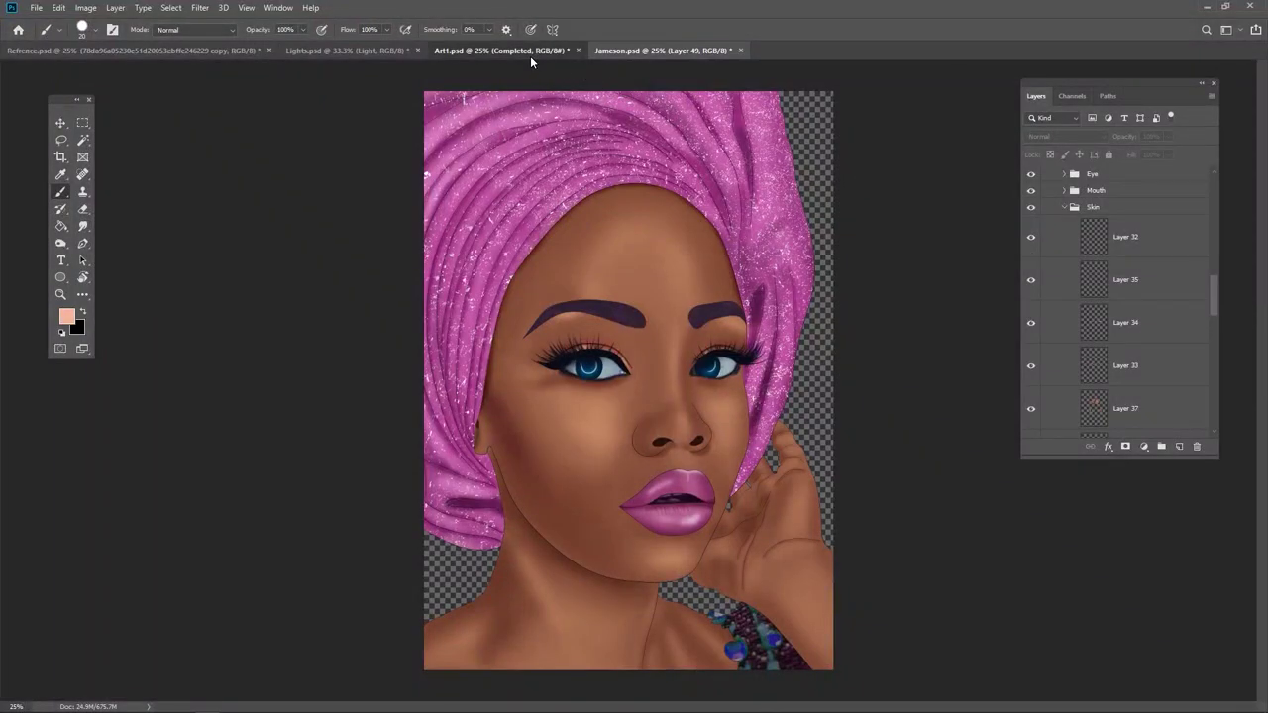
# - Switch to the Art1.psd document, hide the Sketch Layer group and show the Completed group
pyautogui.click(530, 55)
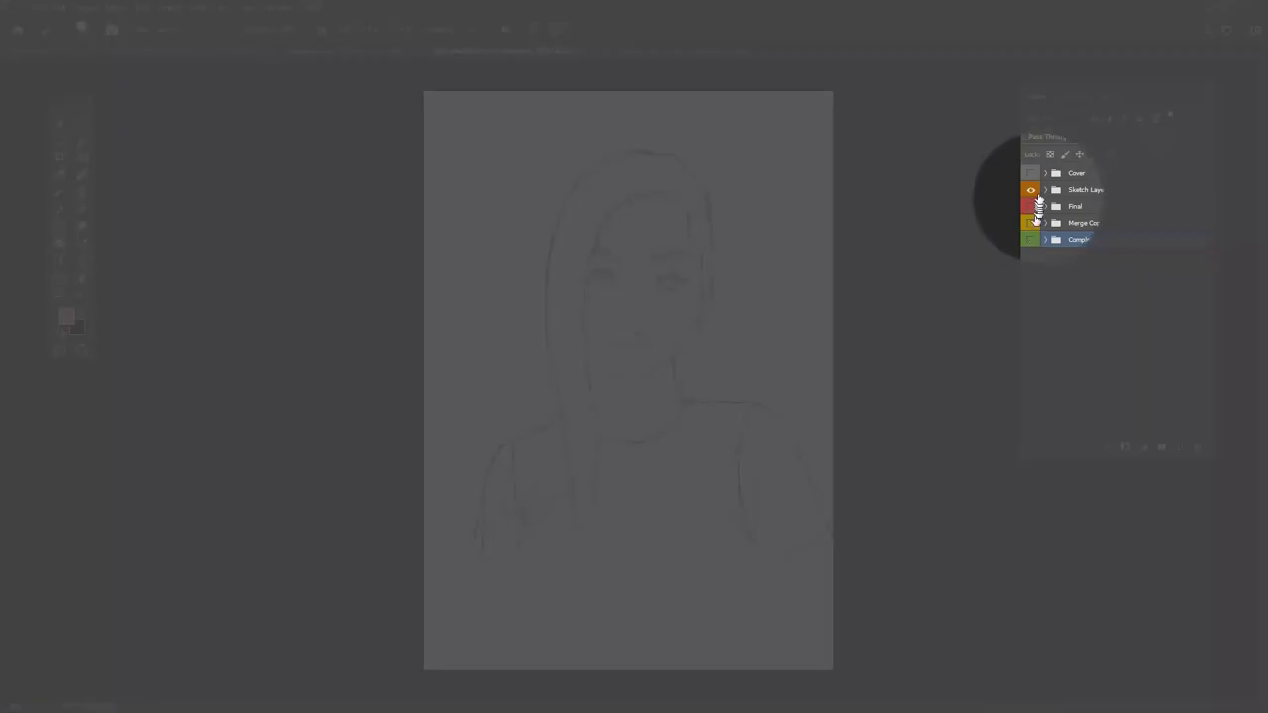
pyautogui.click(1032, 190)
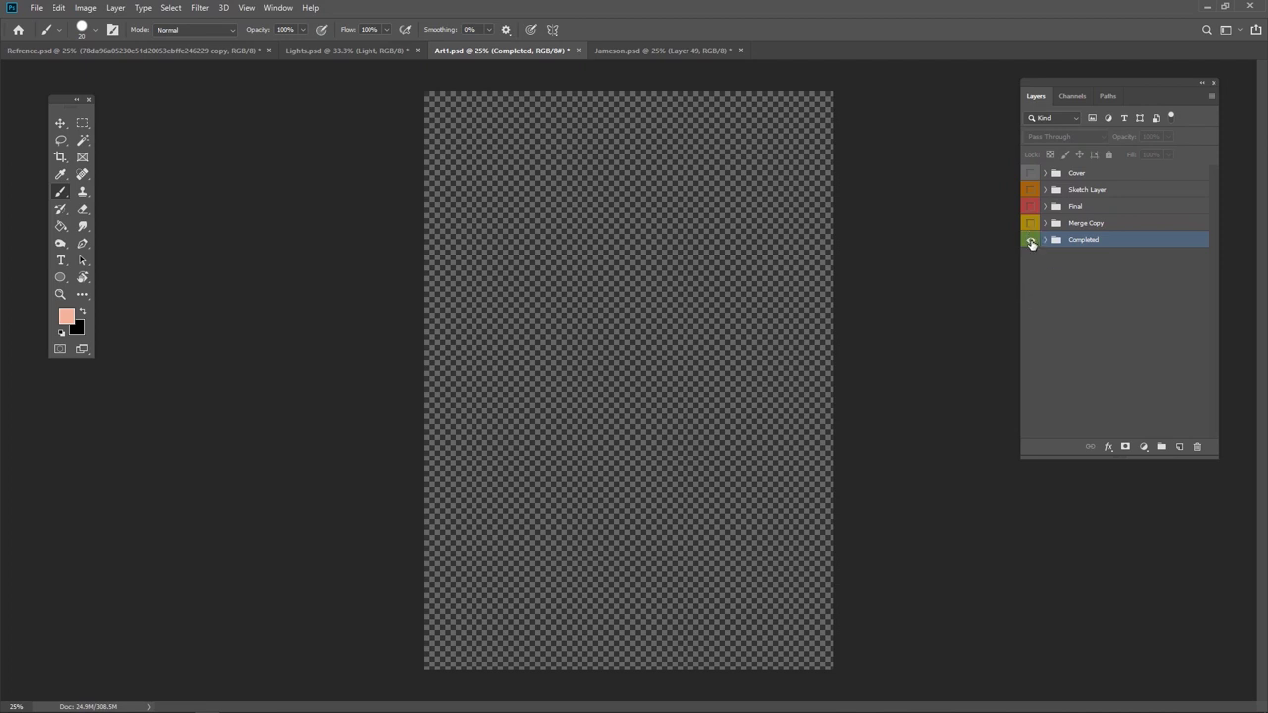
pyautogui.click(1032, 239)
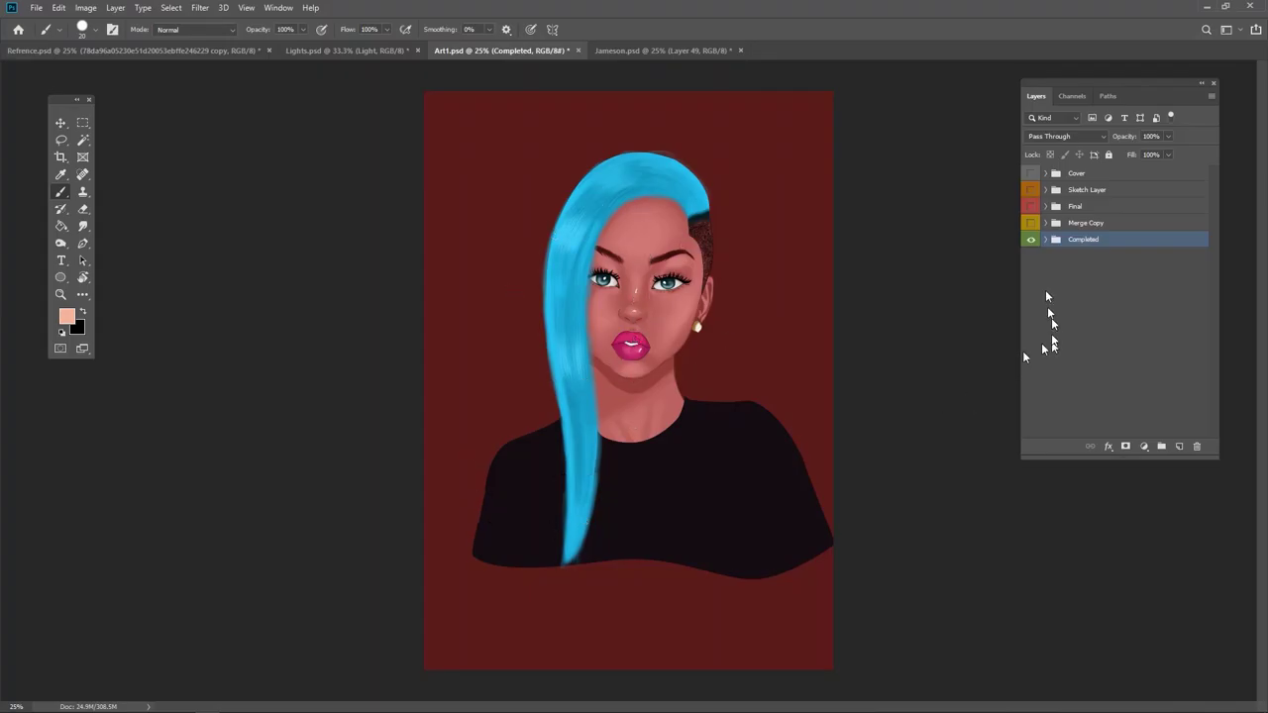
# - Expand the Completed group and the Skin group inside its Face group to list the skin layers
pyautogui.click(1046, 240)
pyautogui.scroll(-1, 1133, 301)
pyautogui.scroll(-3, 1132, 301)
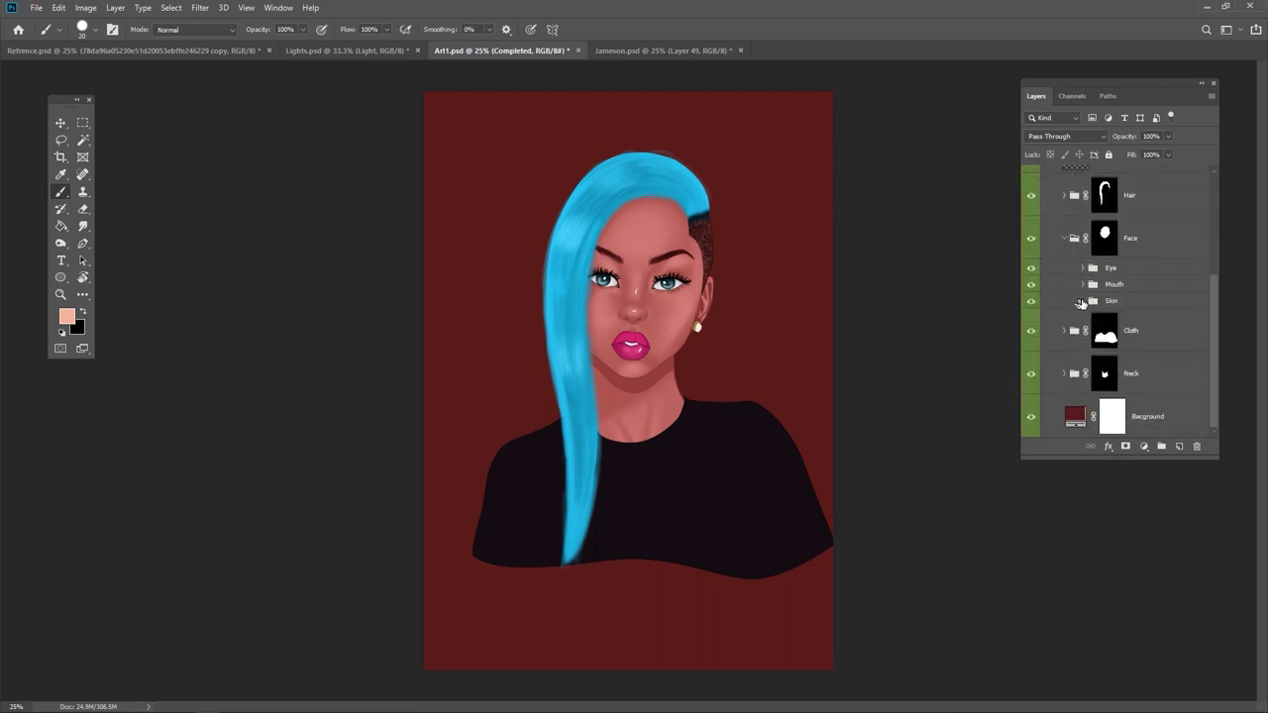
pyautogui.click(1082, 301)
pyautogui.scroll(-3, 1113, 317)
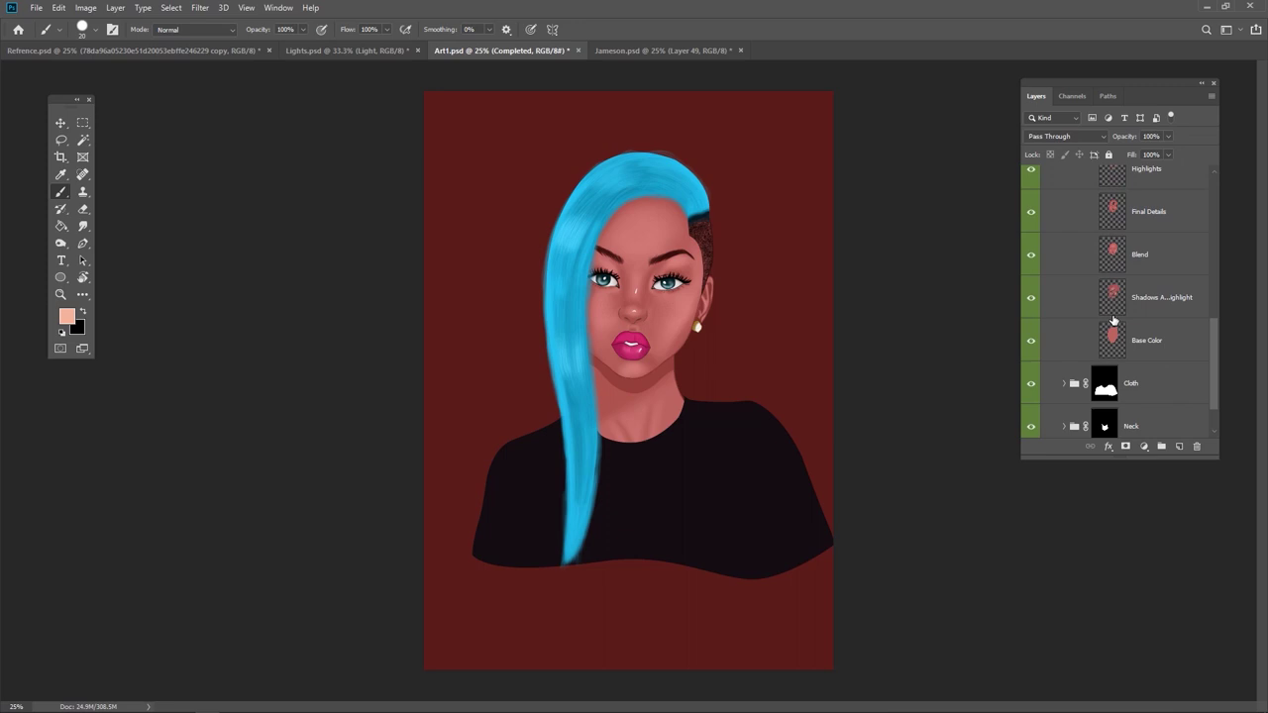
# - Hide the skin layers from Extra Details down to Shadows And Highlight, leaving Base Color shown
pyautogui.scroll(2, 1085, 342)
pyautogui.scroll(1, 1085, 342)
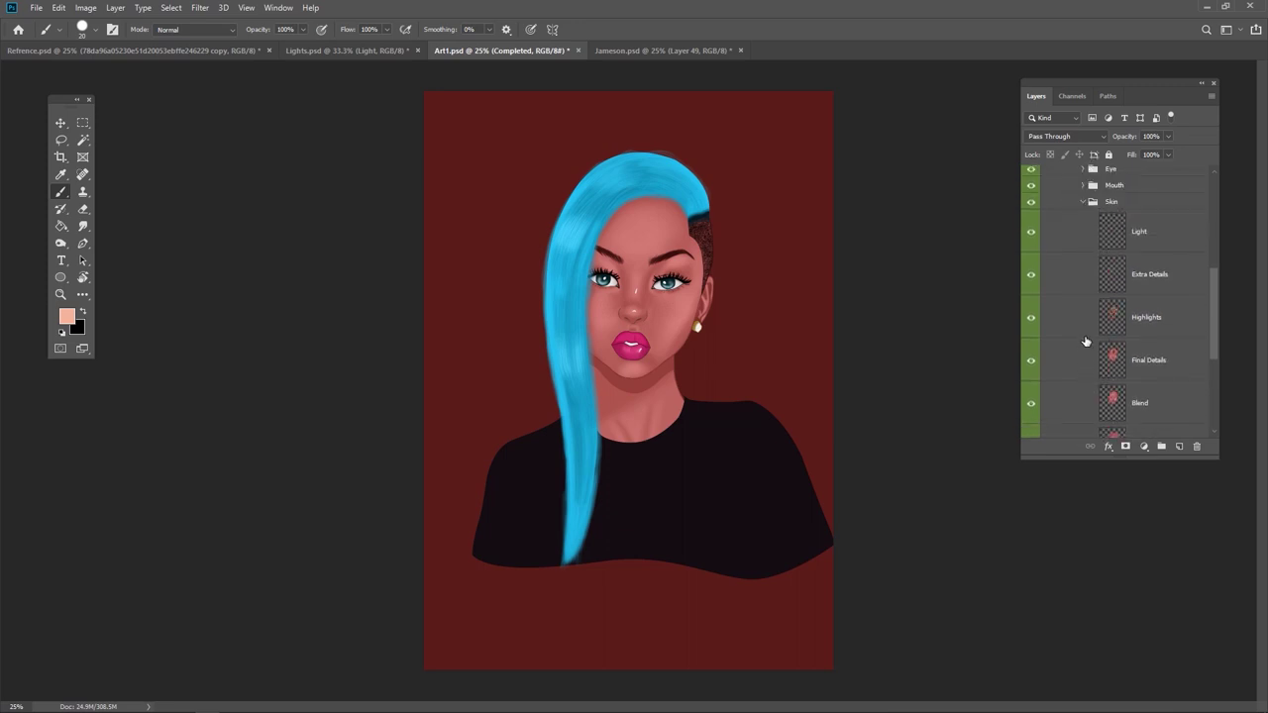
pyautogui.moveTo(1036, 273)
pyautogui.mouseDown()
pyautogui.moveTo(1031, 238)
pyautogui.moveTo(1030, 411)
pyautogui.moveTo(1036, 352)
pyautogui.moveTo(1040, 368)
pyautogui.mouseUp()
pyautogui.scroll(-1, 1050, 368)
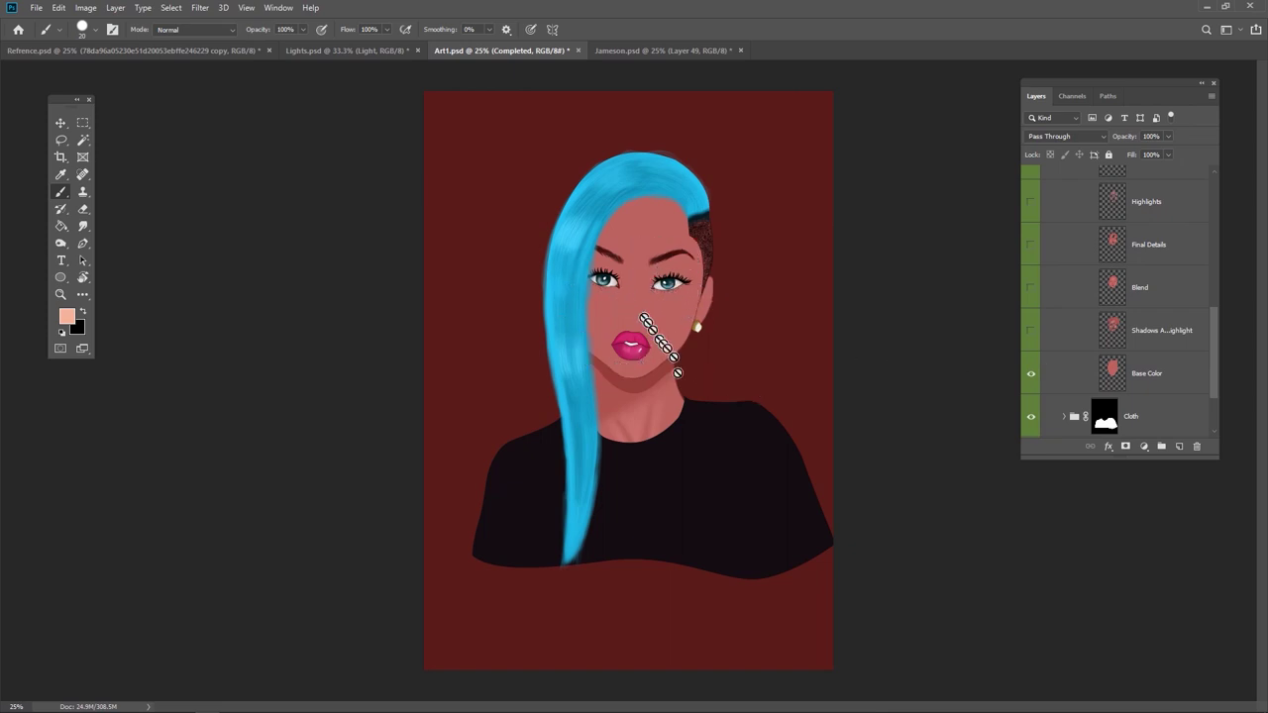
# - Expand the Neck group to examine its base and shadow layers, and collapse it again
pyautogui.scroll(-2, 1165, 369)
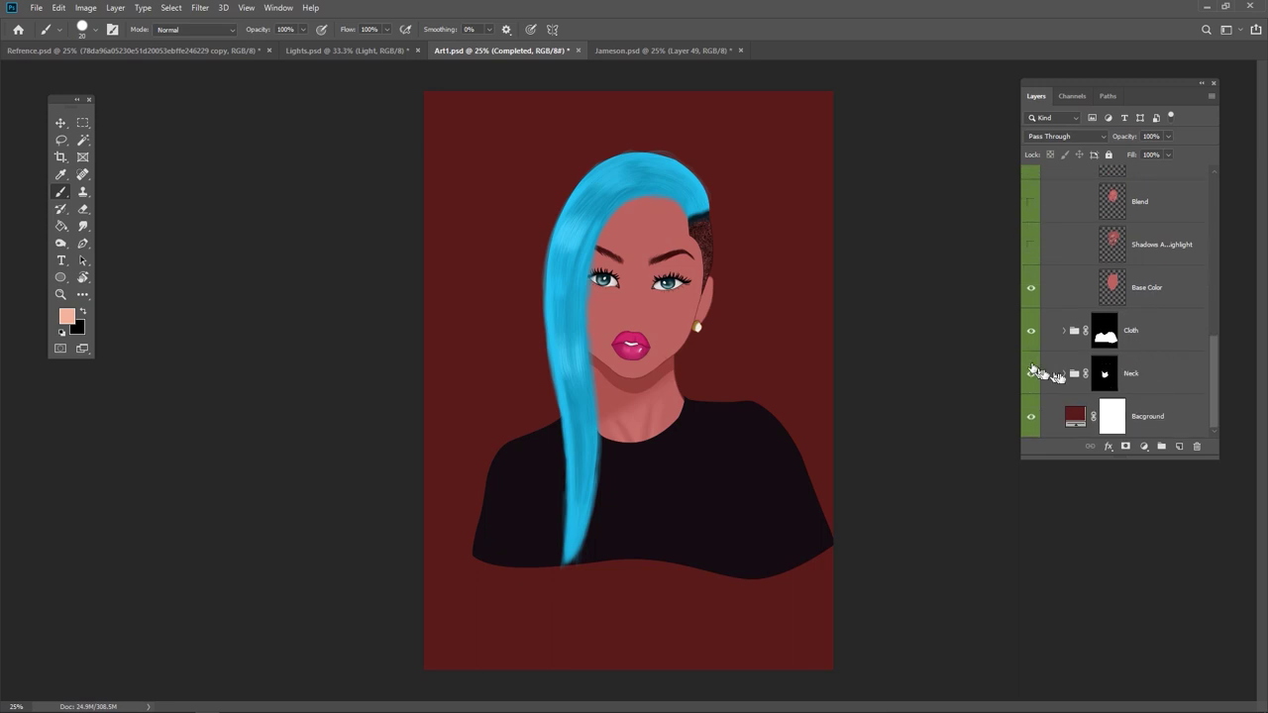
pyautogui.click(1064, 372)
pyautogui.scroll(-3, 1127, 372)
pyautogui.scroll(-1, 1124, 369)
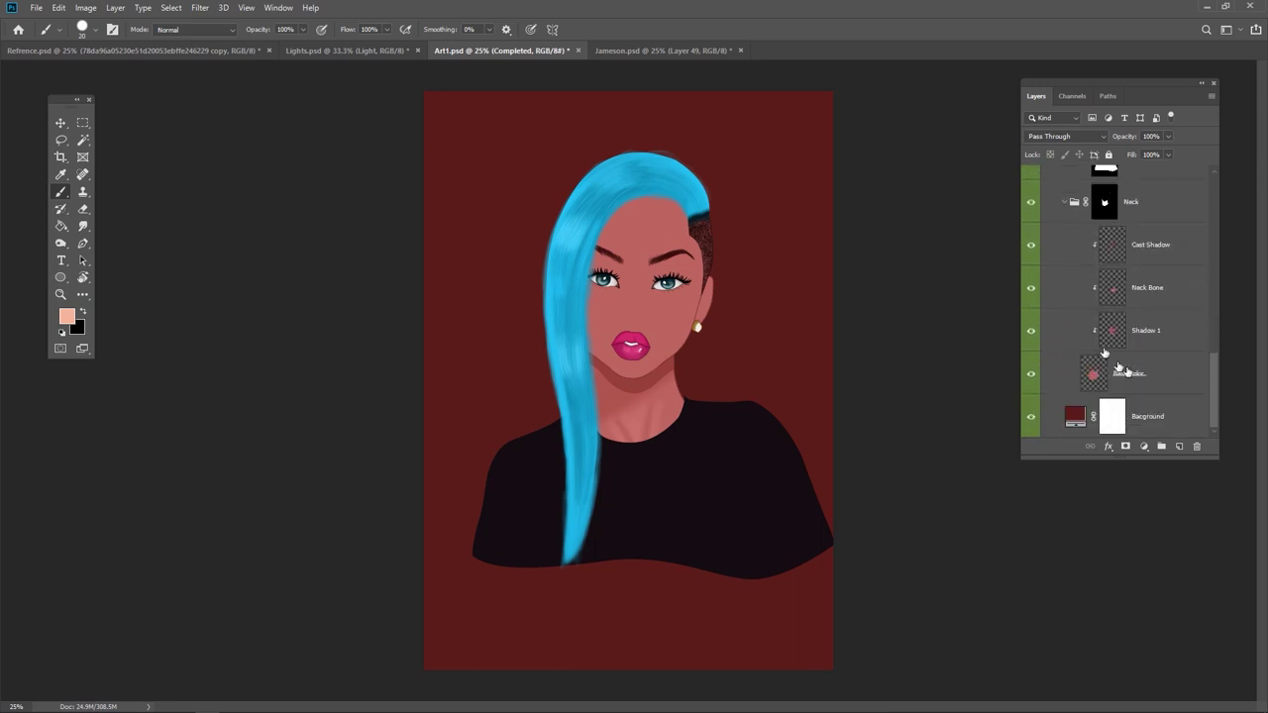
pyautogui.scroll(1, 1114, 373)
pyautogui.scroll(1, 1115, 372)
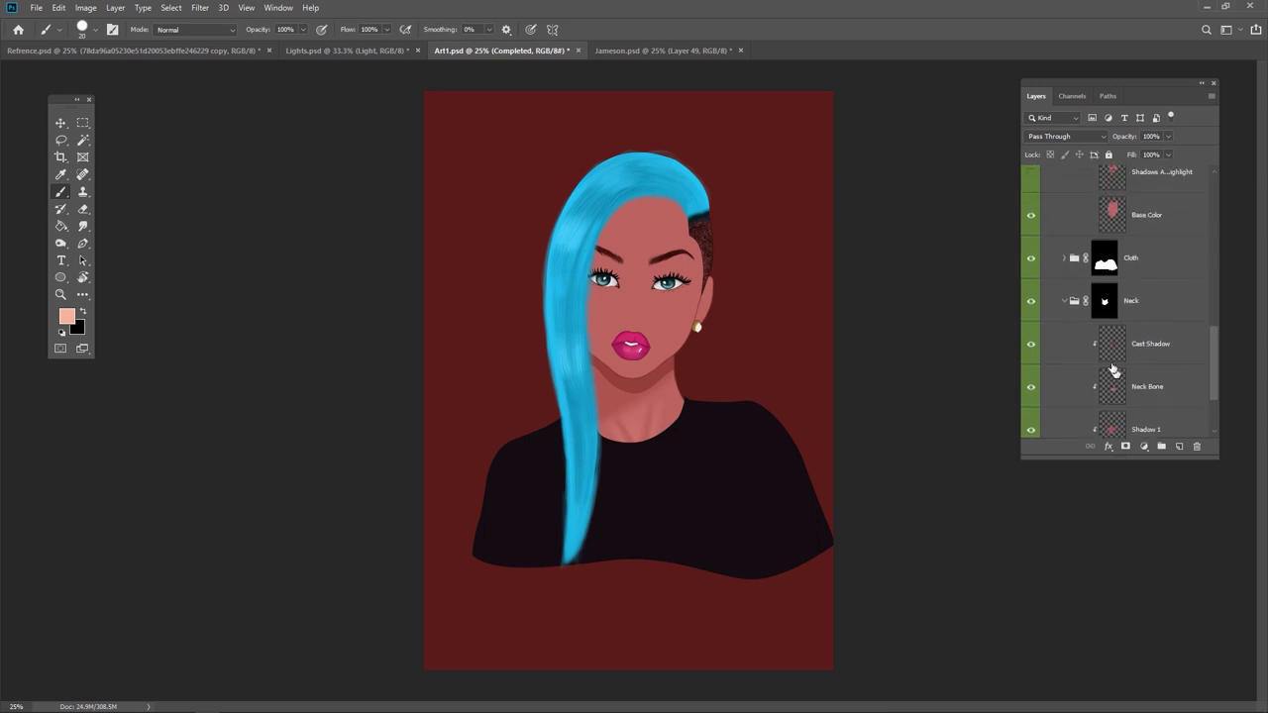
pyautogui.click(1064, 300)
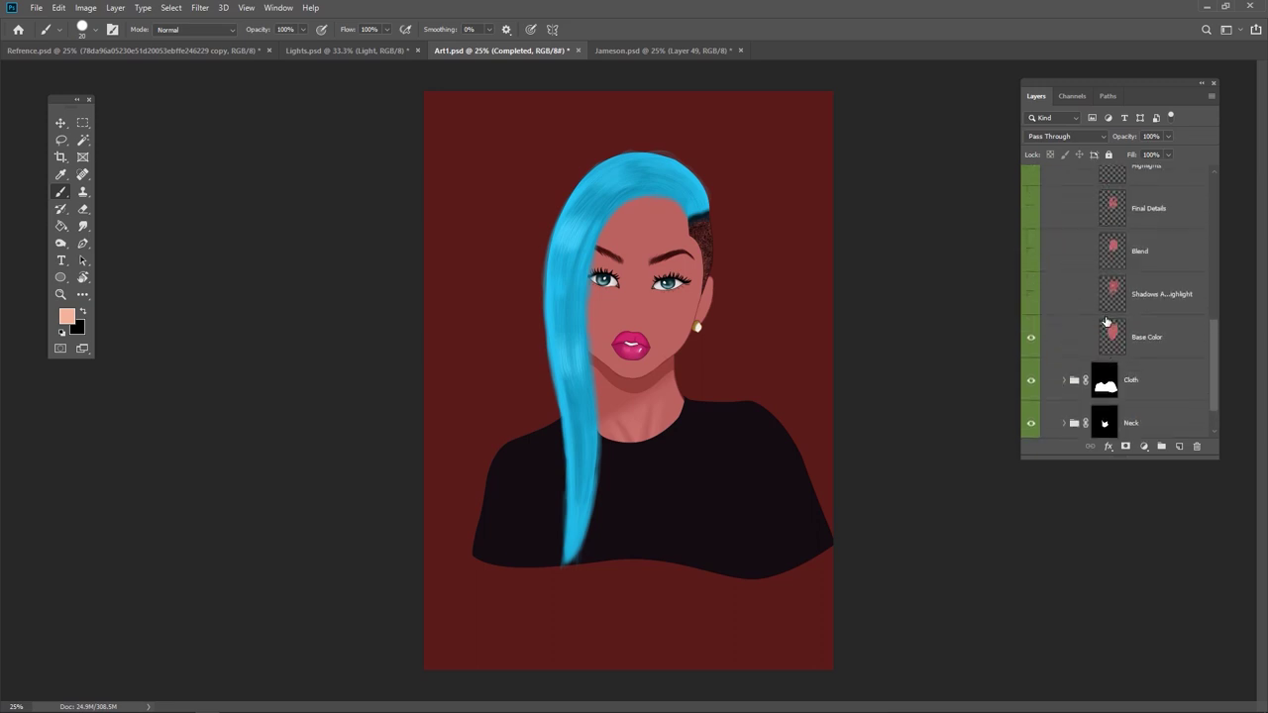
# - Show the Shadows And Highlight layer and compare the skin with and without the Blend layer, leaving Blend shown
pyautogui.scroll(1, 1109, 327)
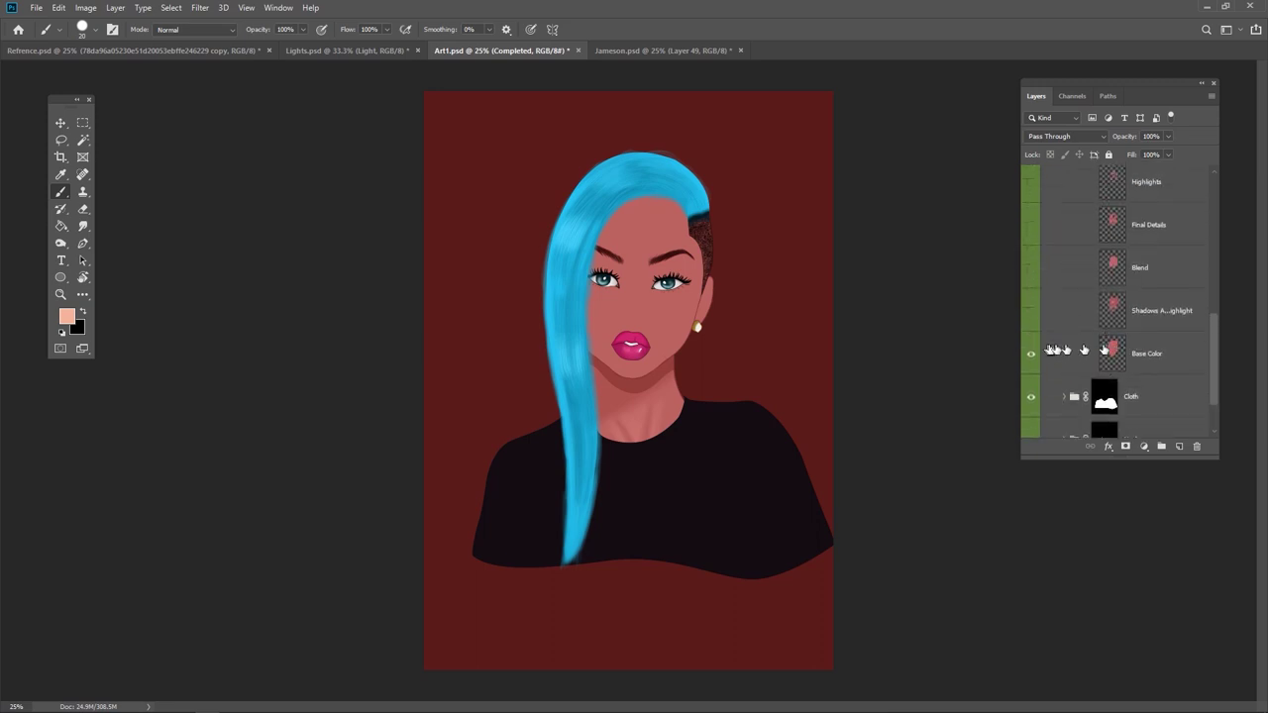
pyautogui.click(1031, 311)
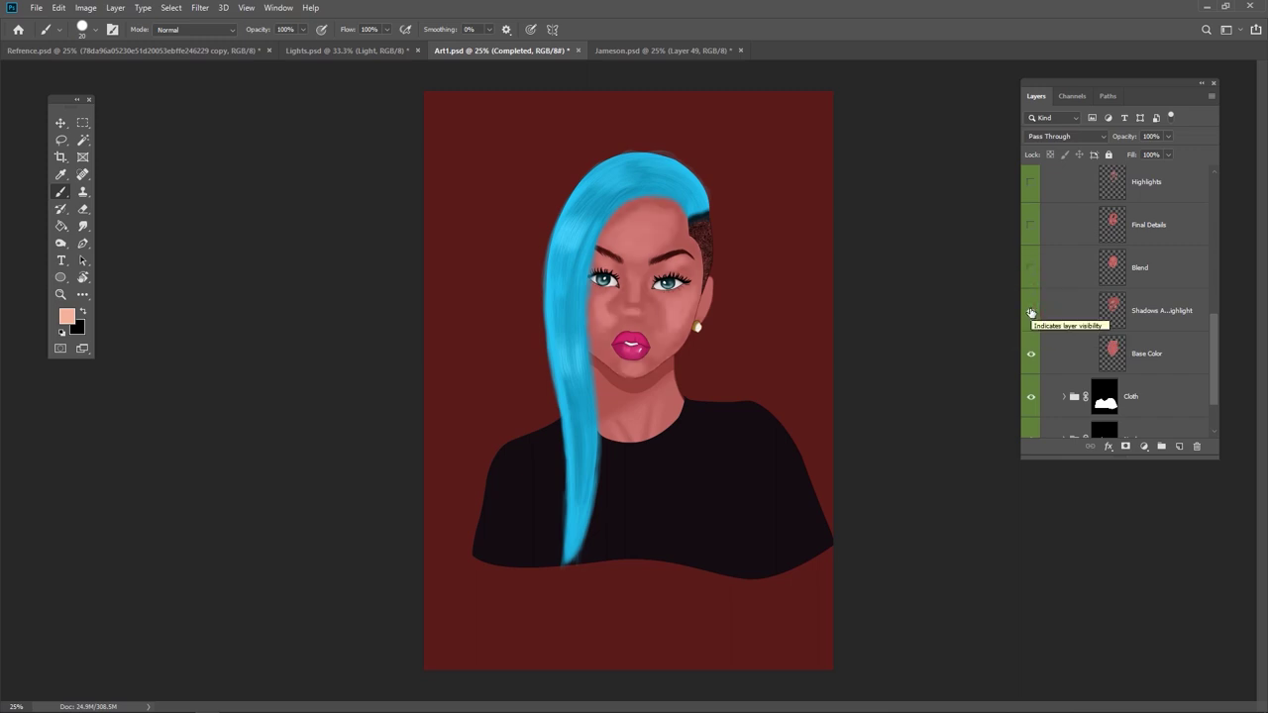
pyautogui.scroll(1, 1036, 309)
pyautogui.click(1031, 284)
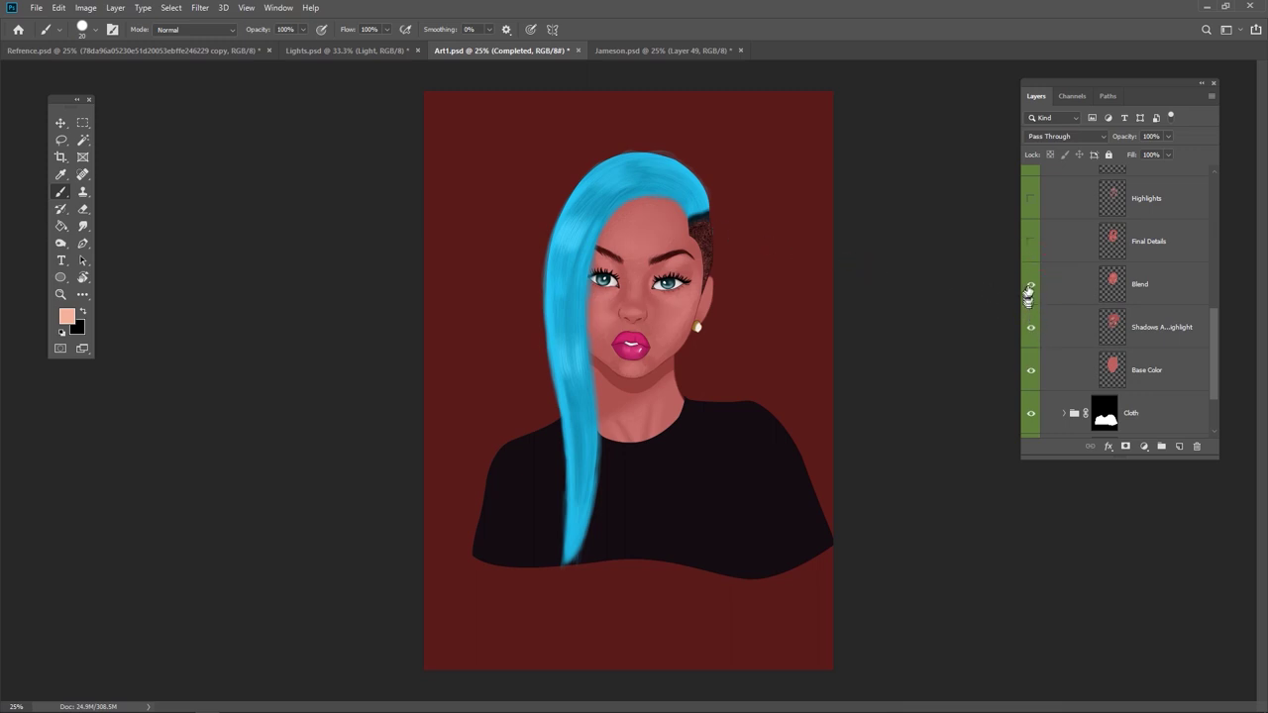
pyautogui.click(1030, 285)
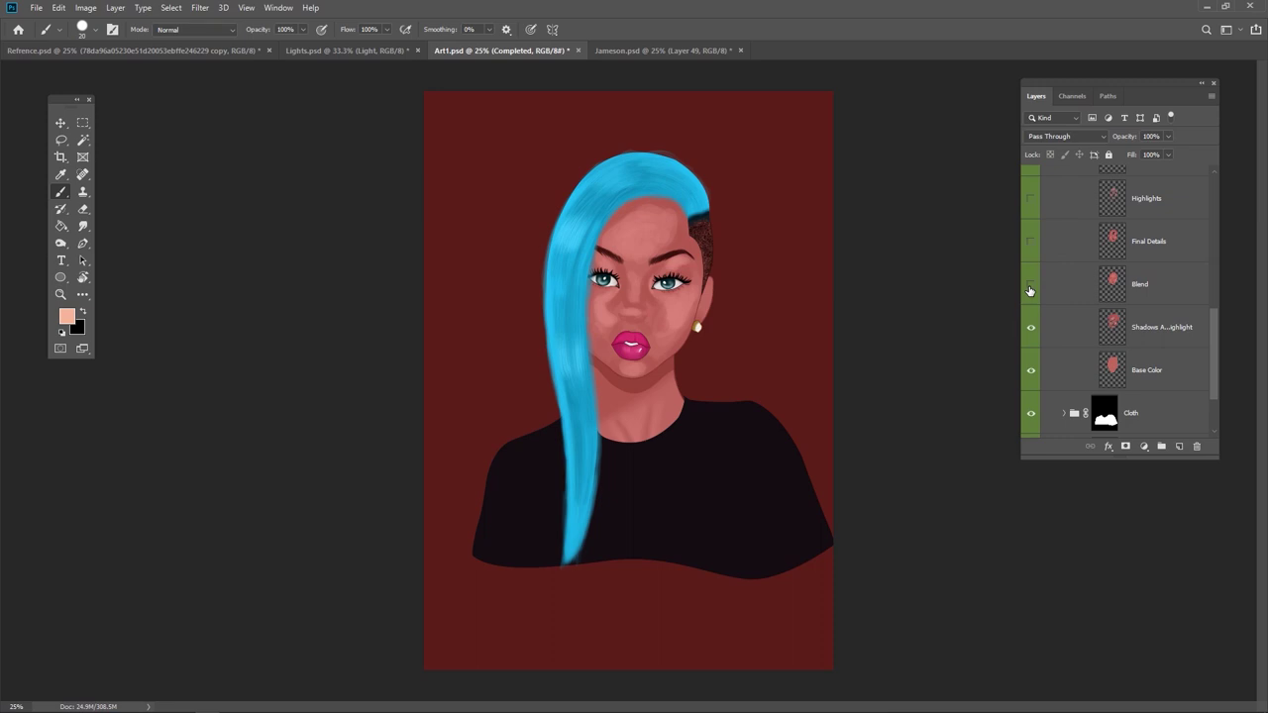
pyautogui.click(1169, 334)
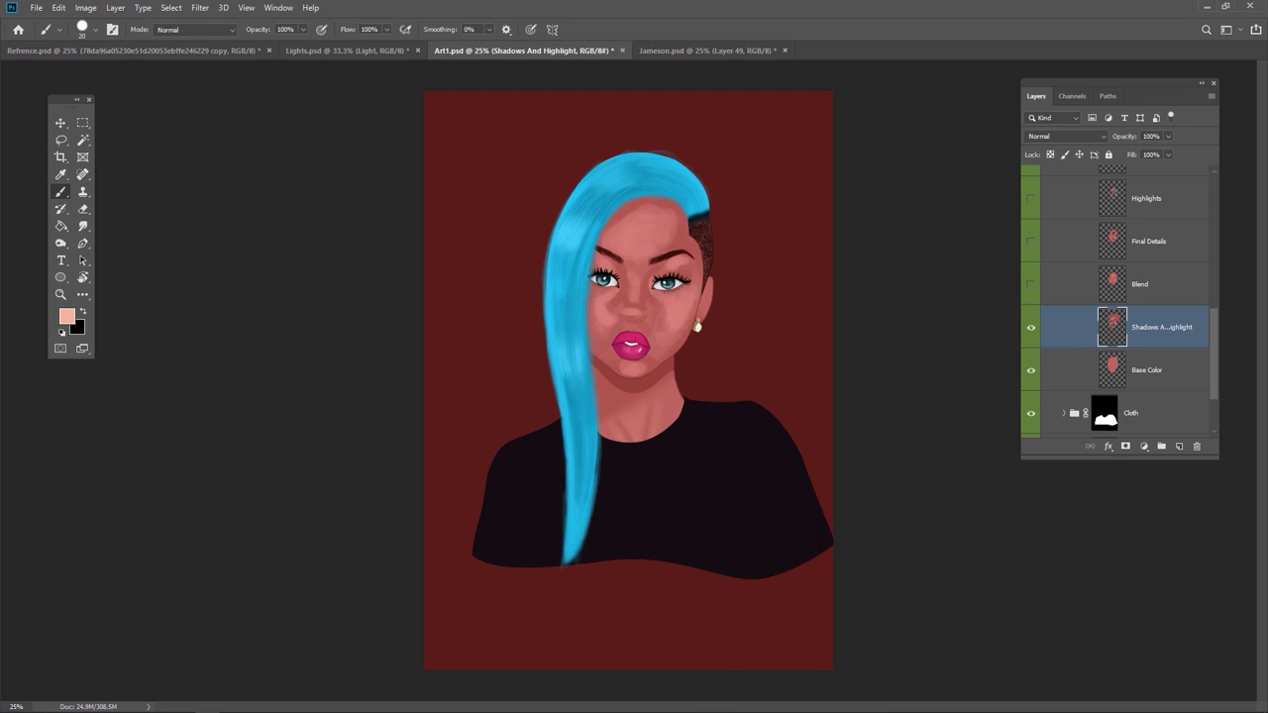
pyautogui.click(1032, 284)
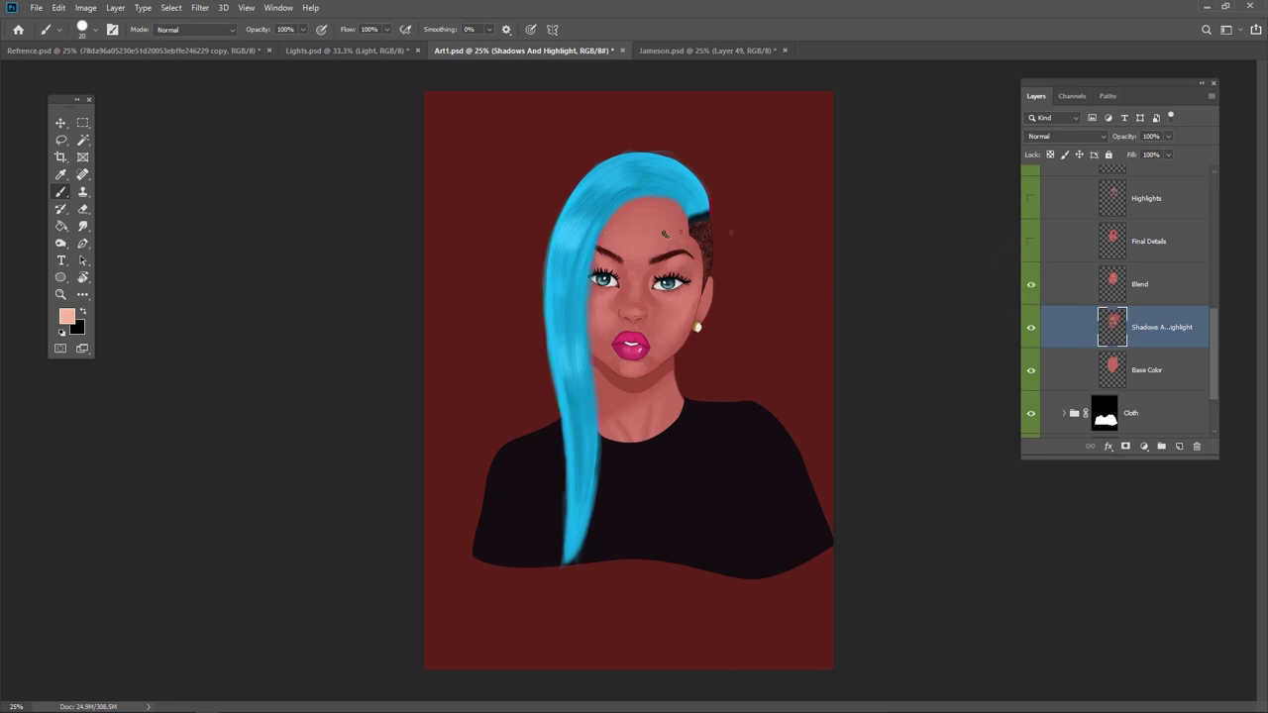
pyautogui.click(1031, 284)
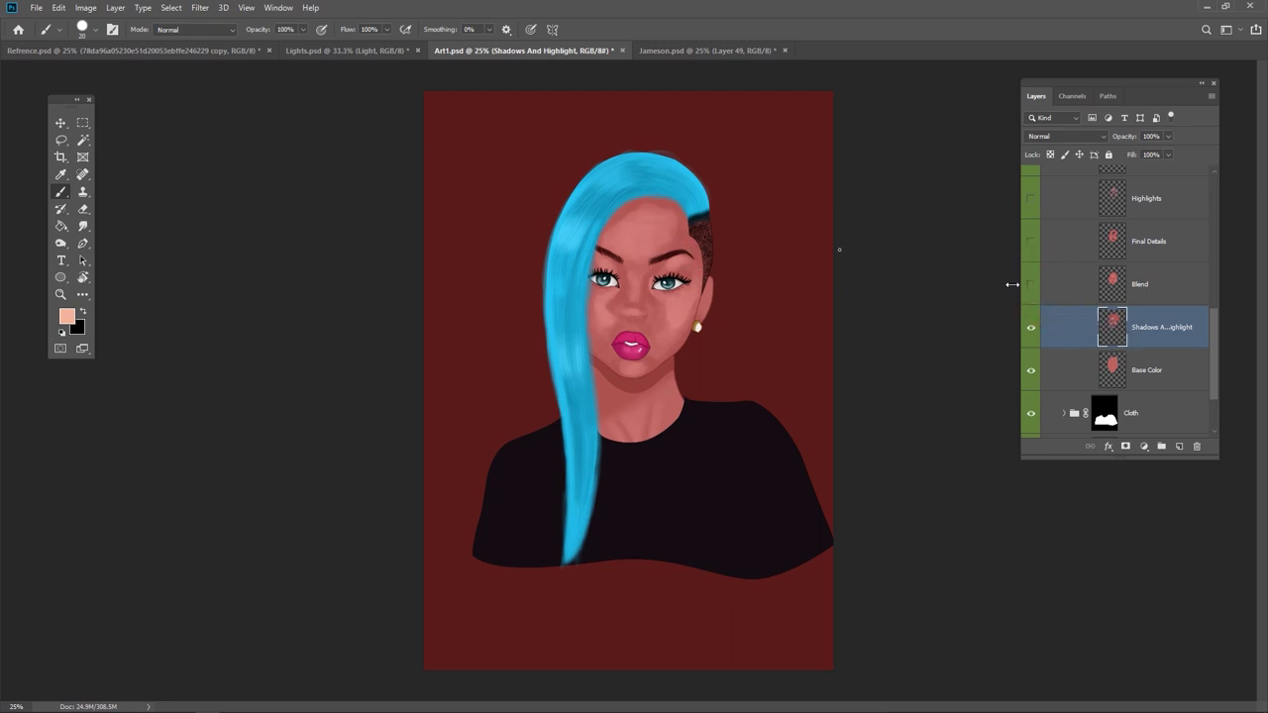
pyautogui.click(1032, 285)
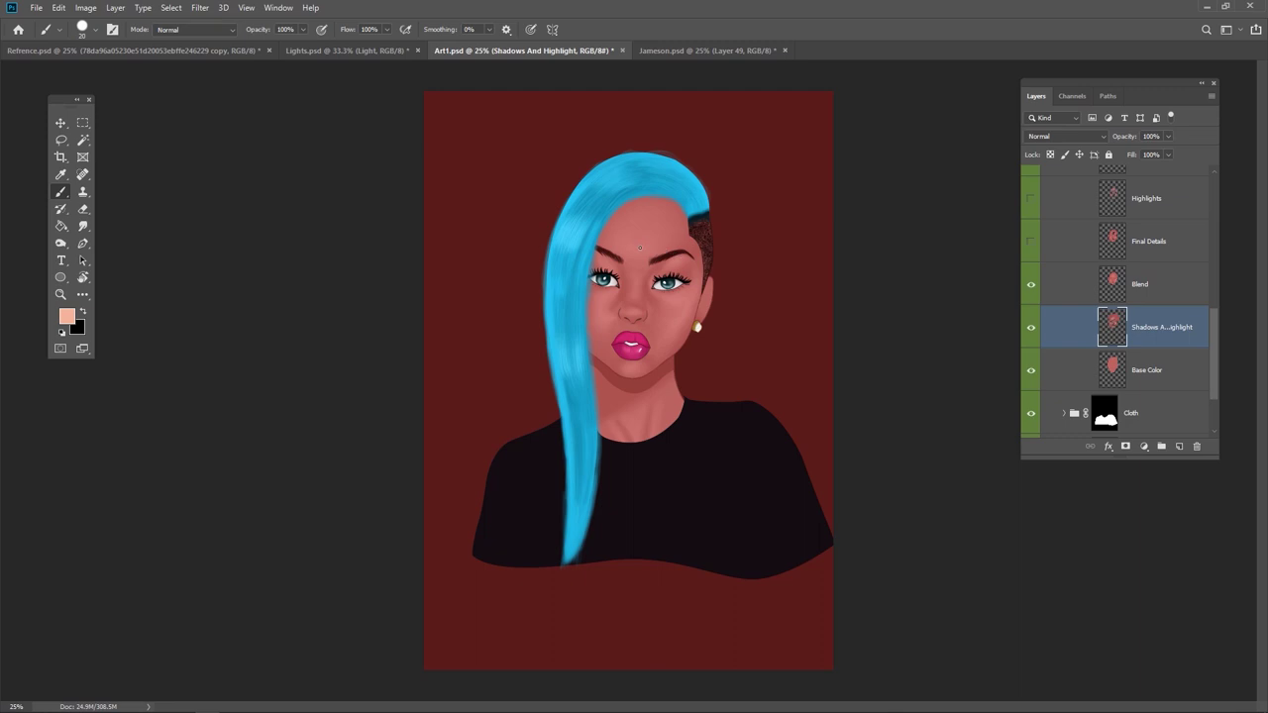
# - Toggle the Final Details layer repeatedly to compare the face with and without it, leaving it shown
pyautogui.click(1031, 242)
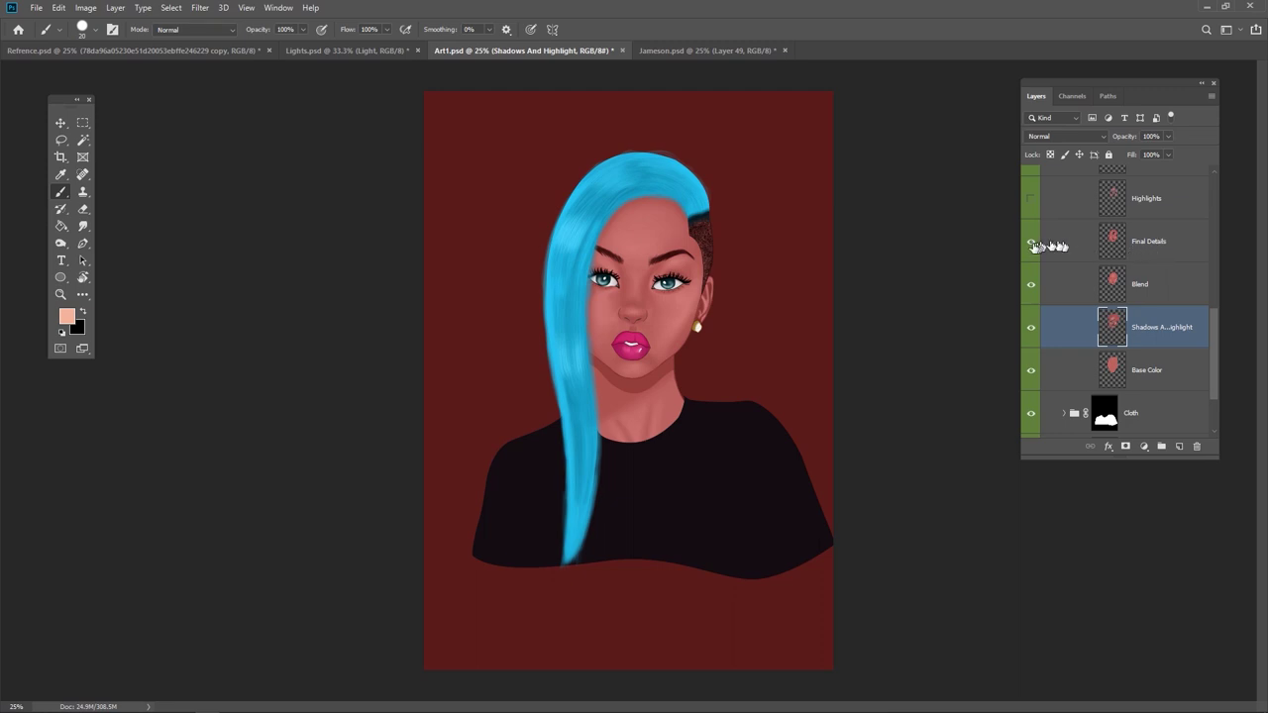
pyautogui.click(1031, 245)
pyautogui.click(1031, 246)
pyautogui.click(1032, 245)
pyautogui.scroll(1, 1158, 256)
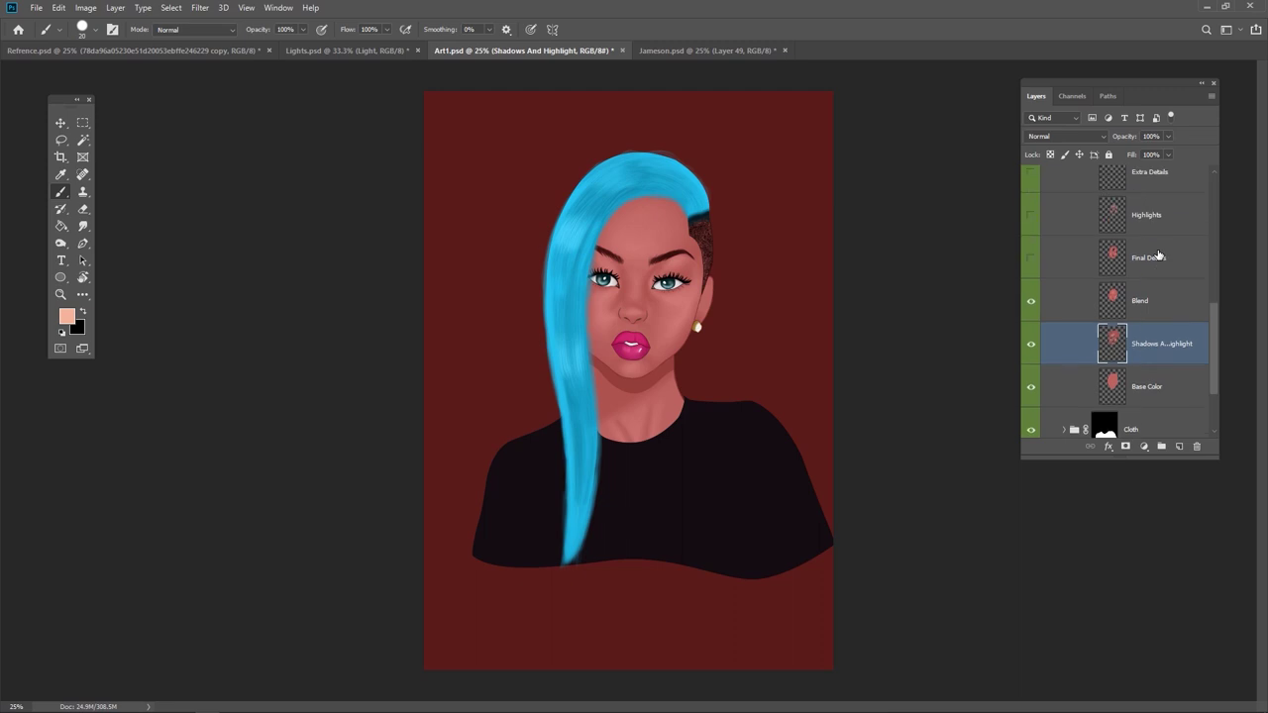
pyautogui.click(1032, 260)
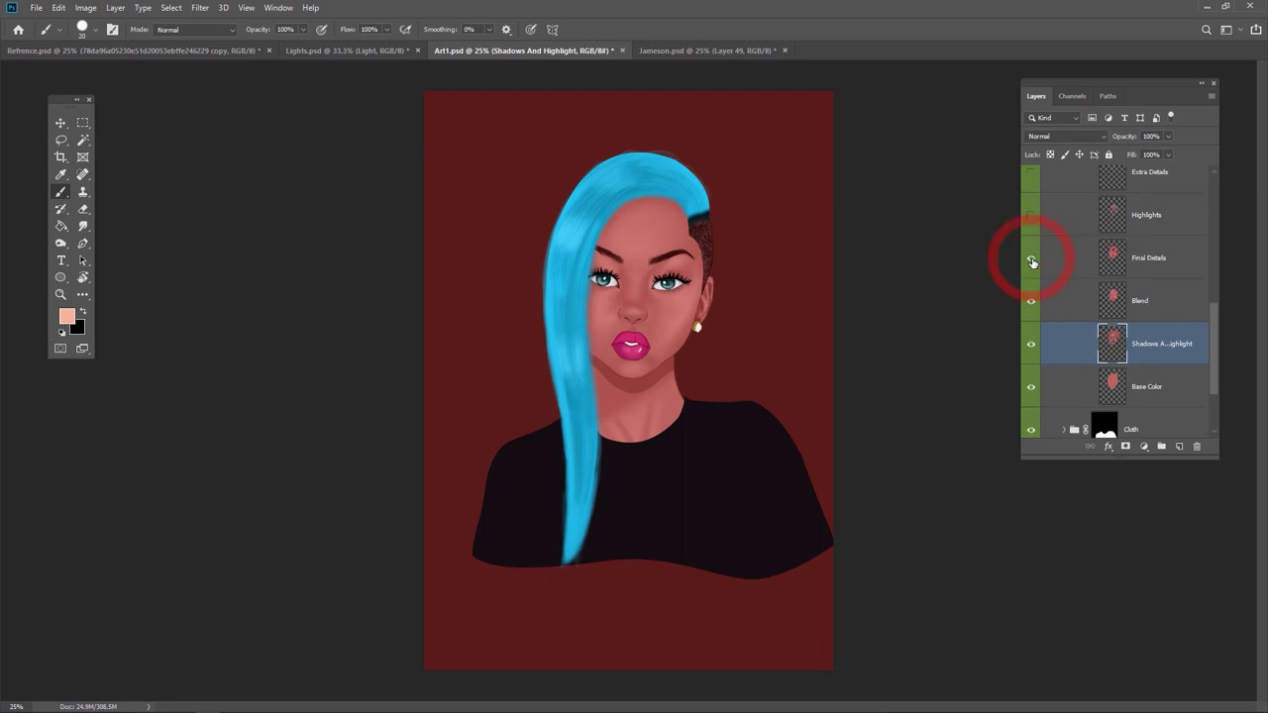
pyautogui.click(1032, 260)
pyautogui.click(1031, 261)
pyautogui.click(1031, 260)
pyautogui.click(1032, 261)
pyautogui.click(1031, 261)
pyautogui.click(1031, 261)
pyautogui.click(1031, 261)
pyautogui.click(1031, 260)
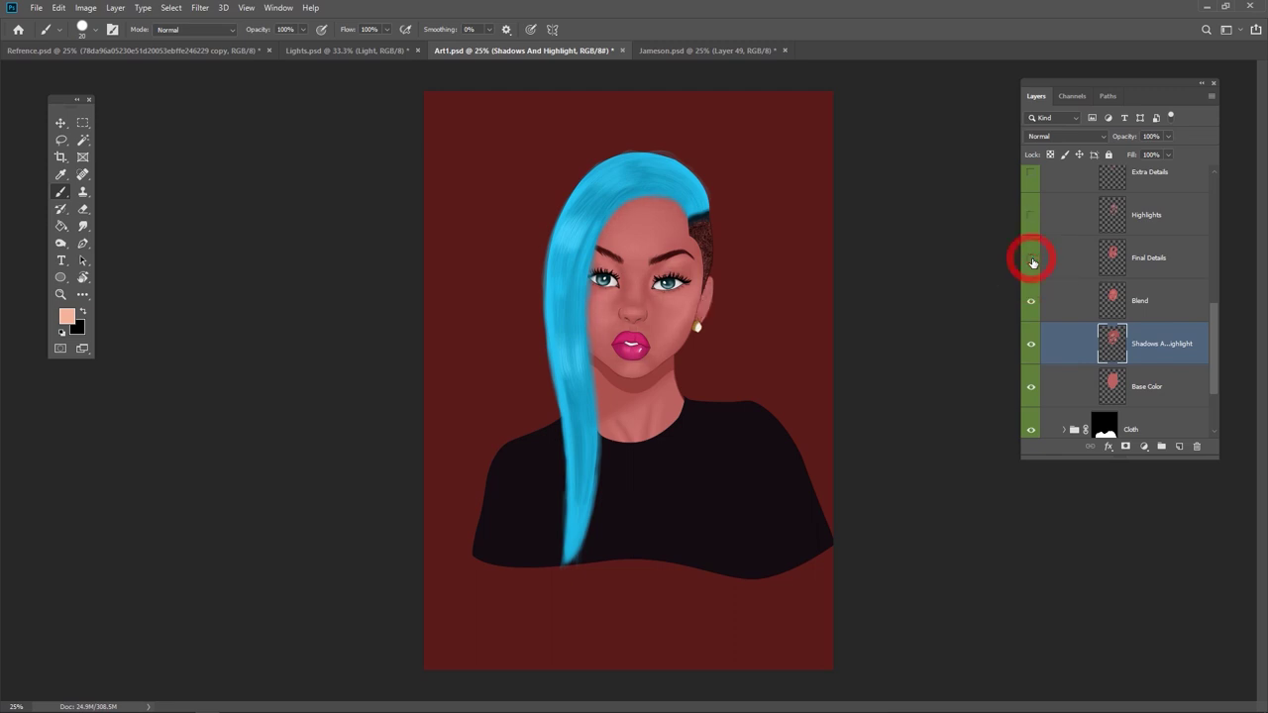
pyautogui.click(1031, 261)
pyautogui.click(1031, 260)
pyautogui.click(1032, 261)
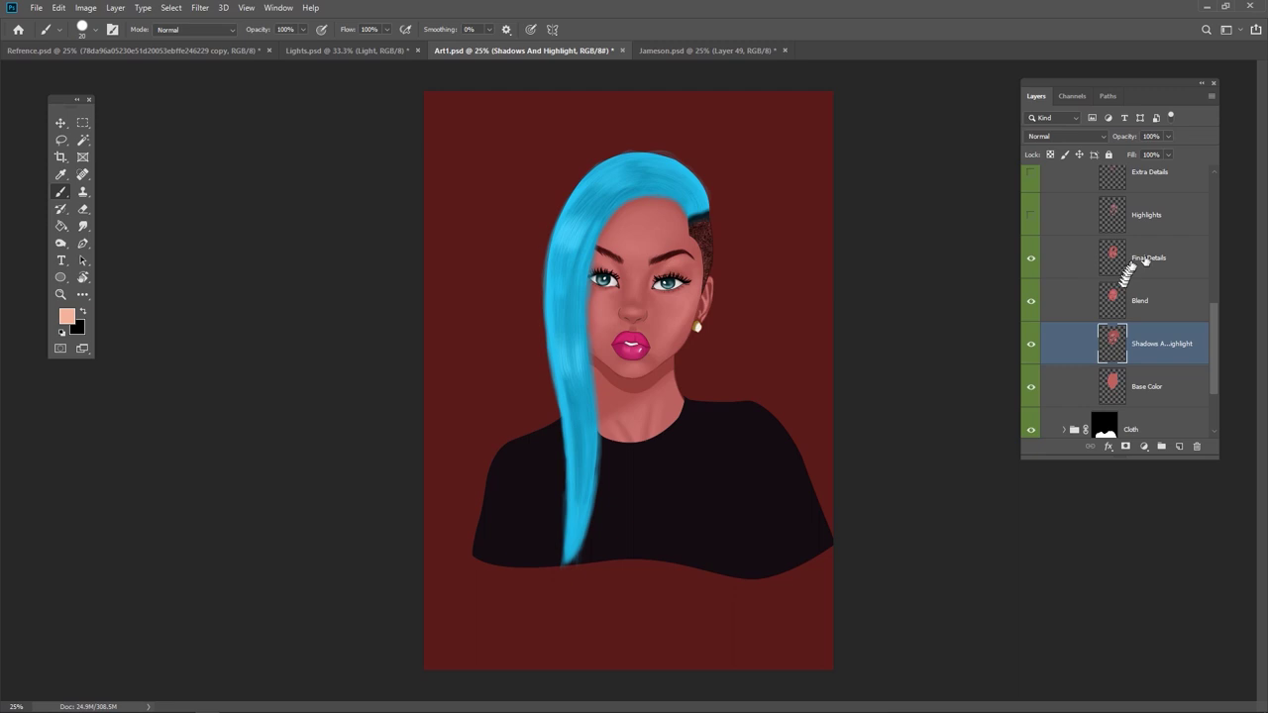
# - Show the Highlights layer and toggle it to compare the face with and without it, leaving it shown
pyautogui.scroll(1, 1075, 272)
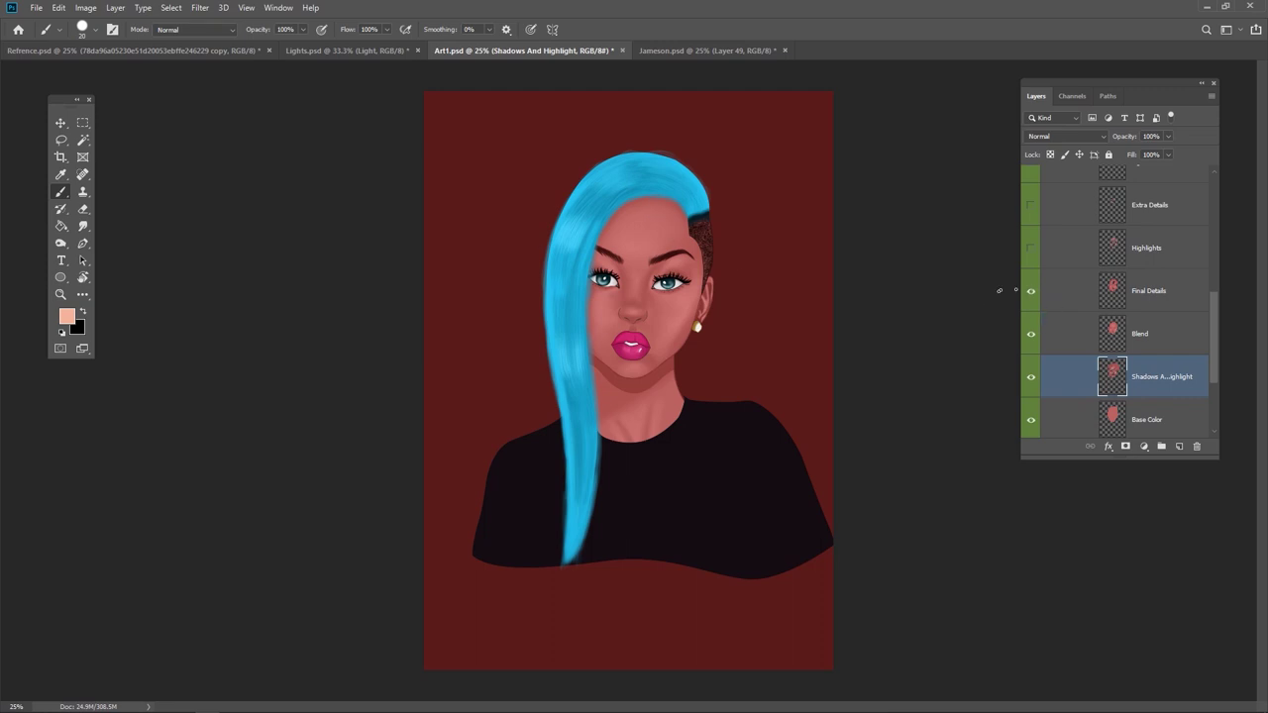
pyautogui.click(1030, 252)
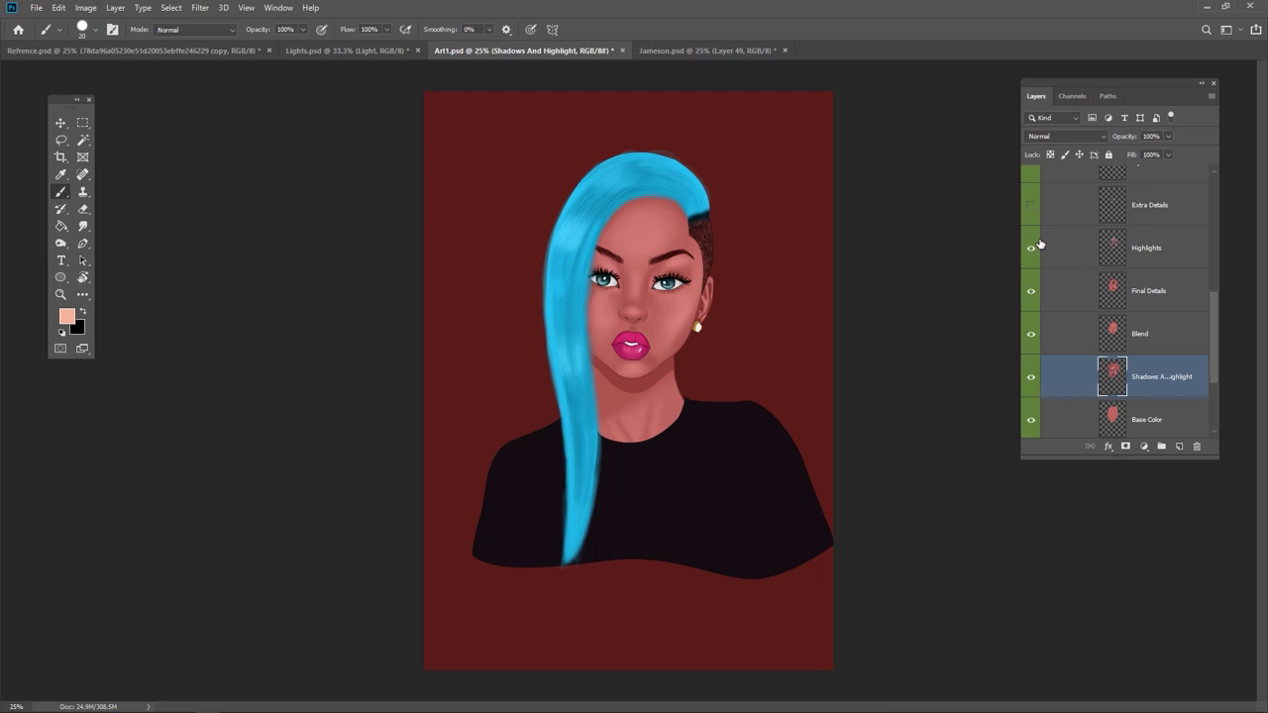
pyautogui.click(1033, 248)
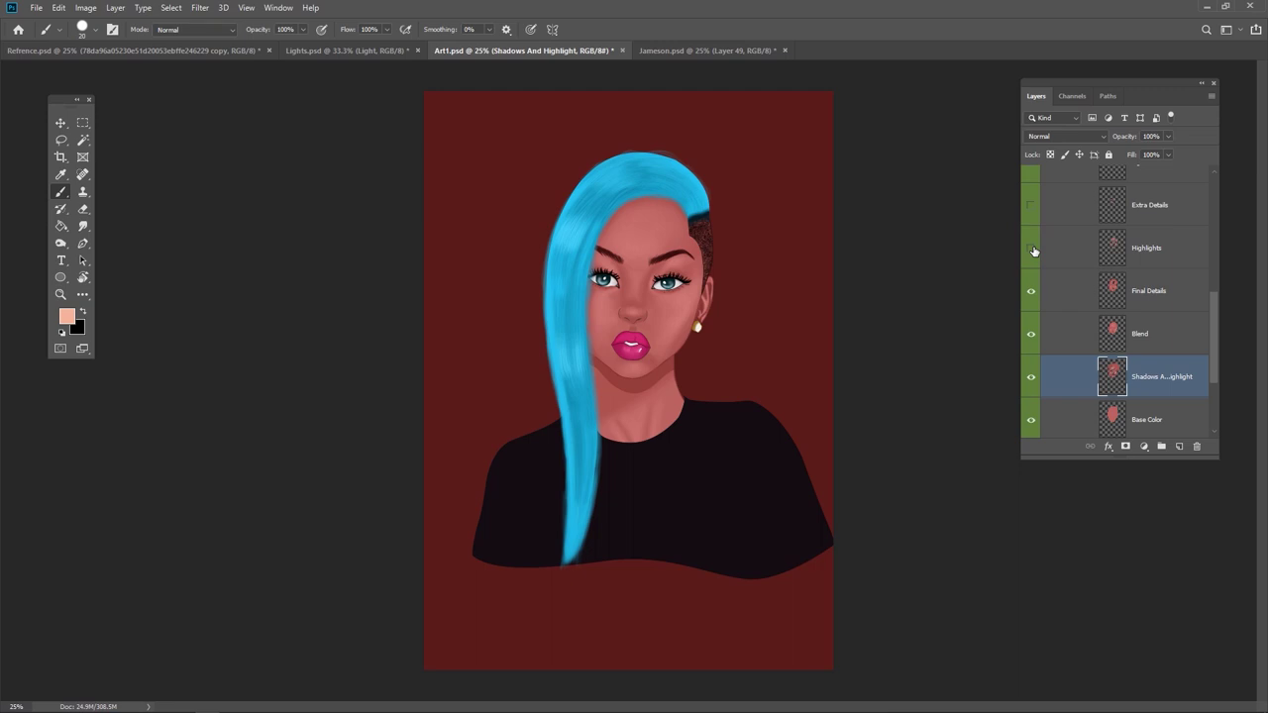
pyautogui.click(1032, 248)
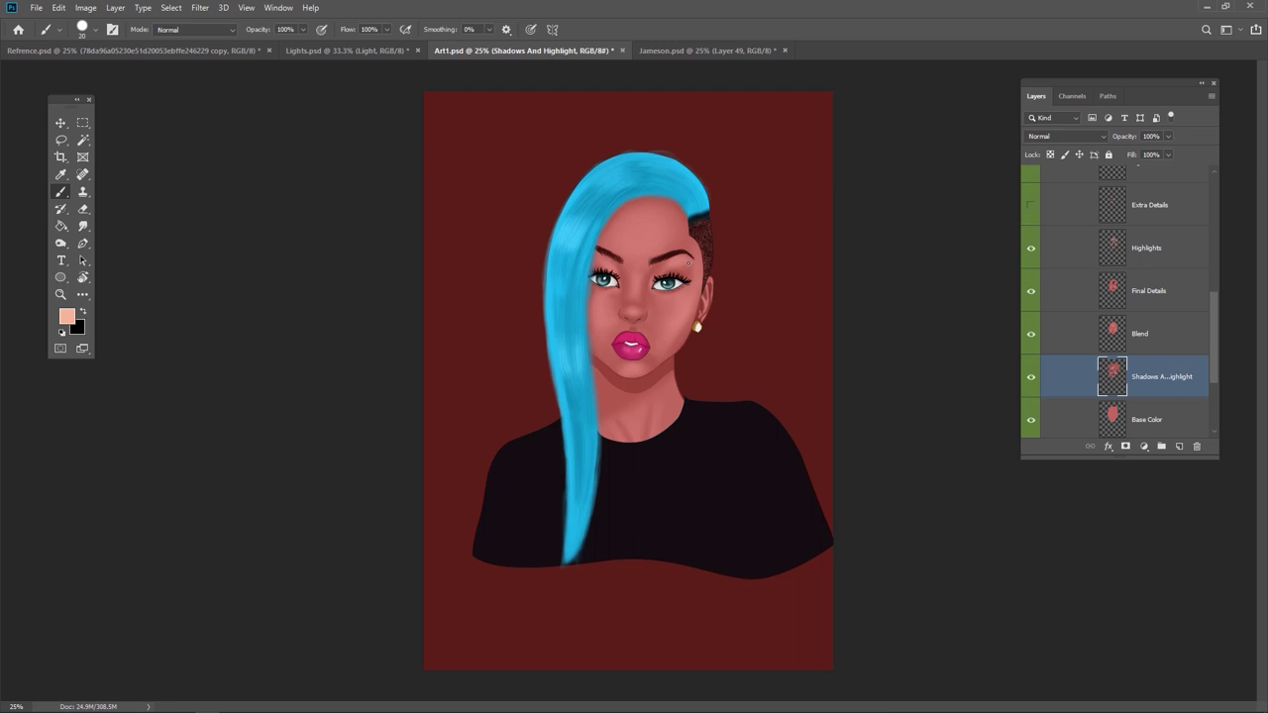
# - Show the Extra Details and Light layers to complete the skin shading
pyautogui.click(1032, 206)
pyautogui.click(1032, 206)
pyautogui.scroll(1, 1048, 215)
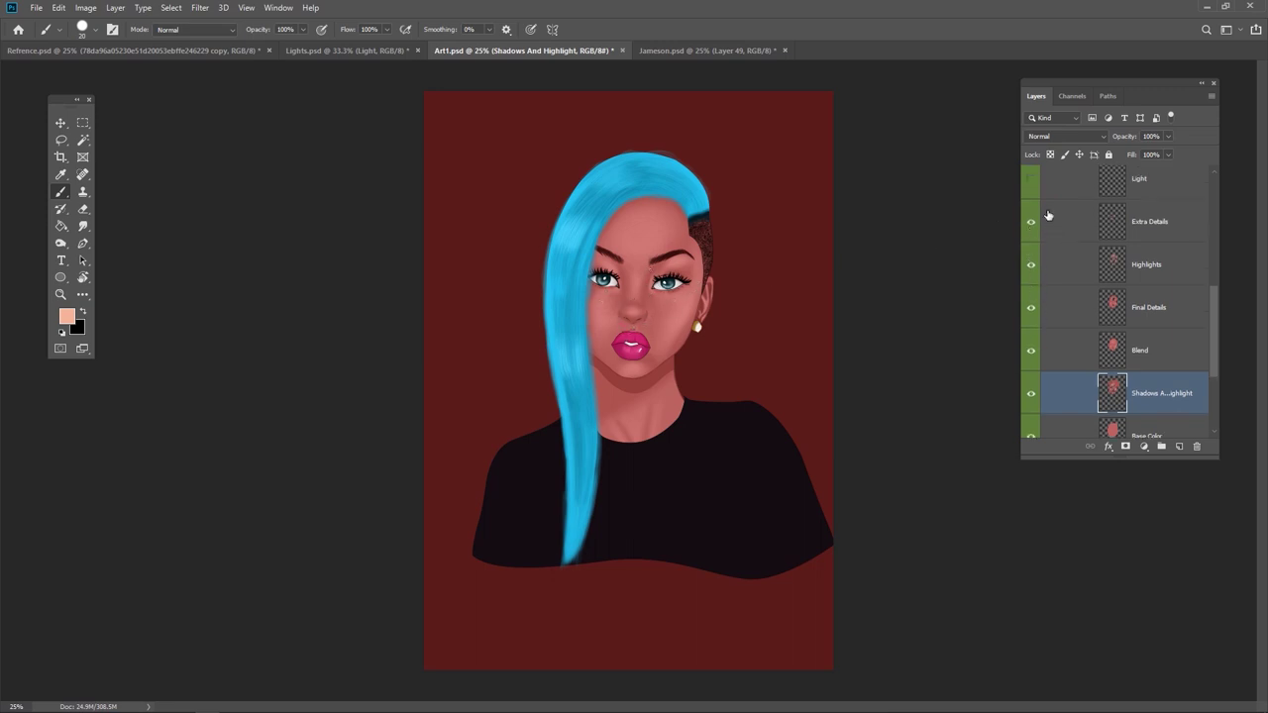
pyautogui.scroll(1, 1043, 236)
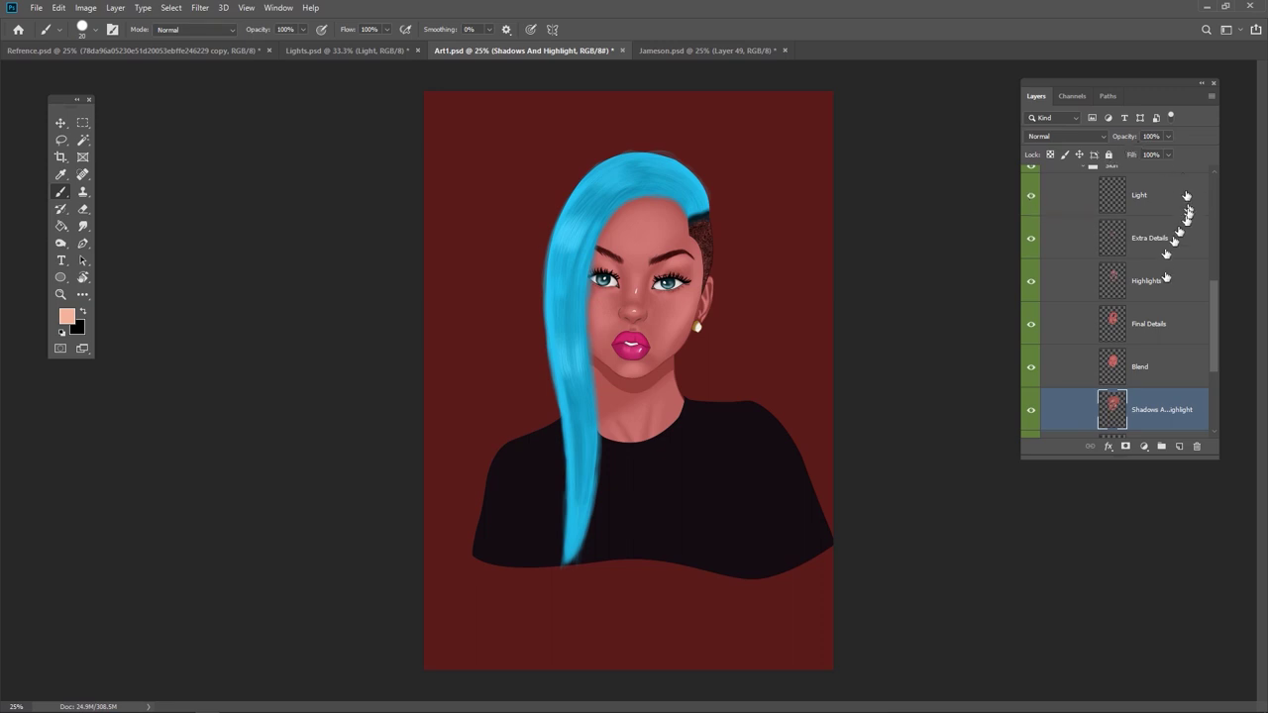
# - Collapse the Skin group and the Completed group
pyautogui.scroll(2, 1167, 284)
pyautogui.scroll(1, 1166, 284)
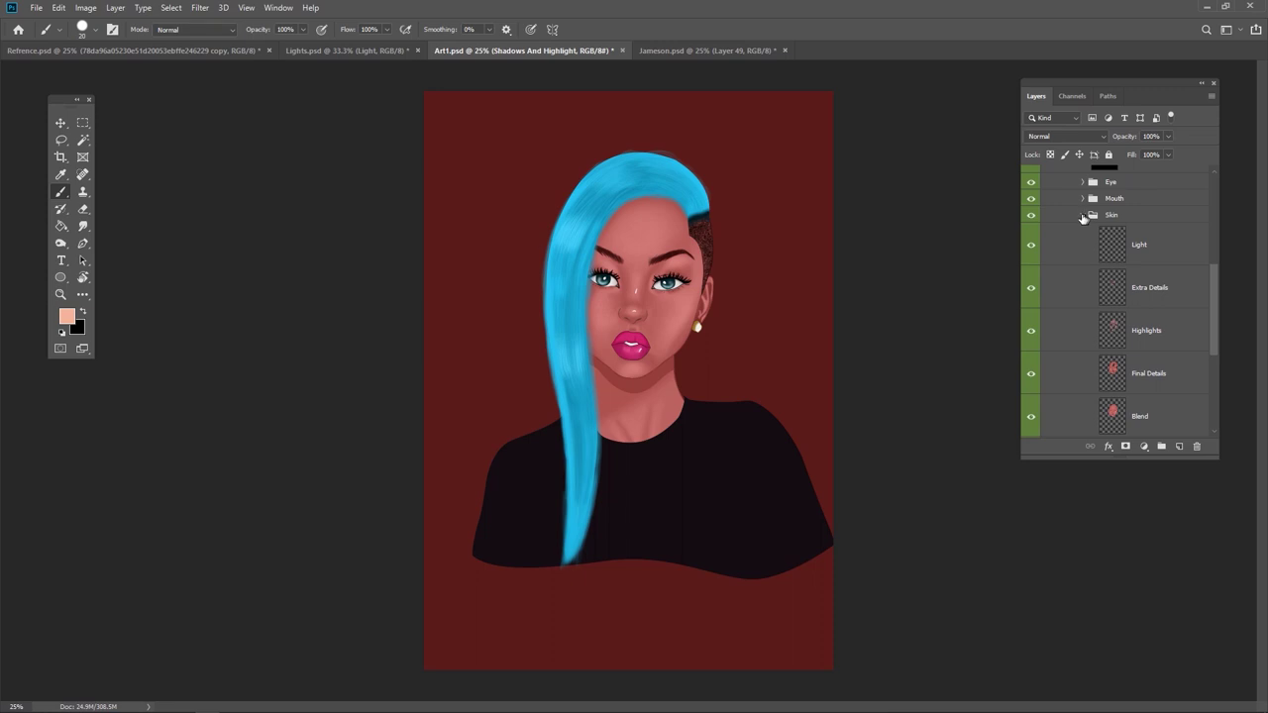
pyautogui.click(1085, 215)
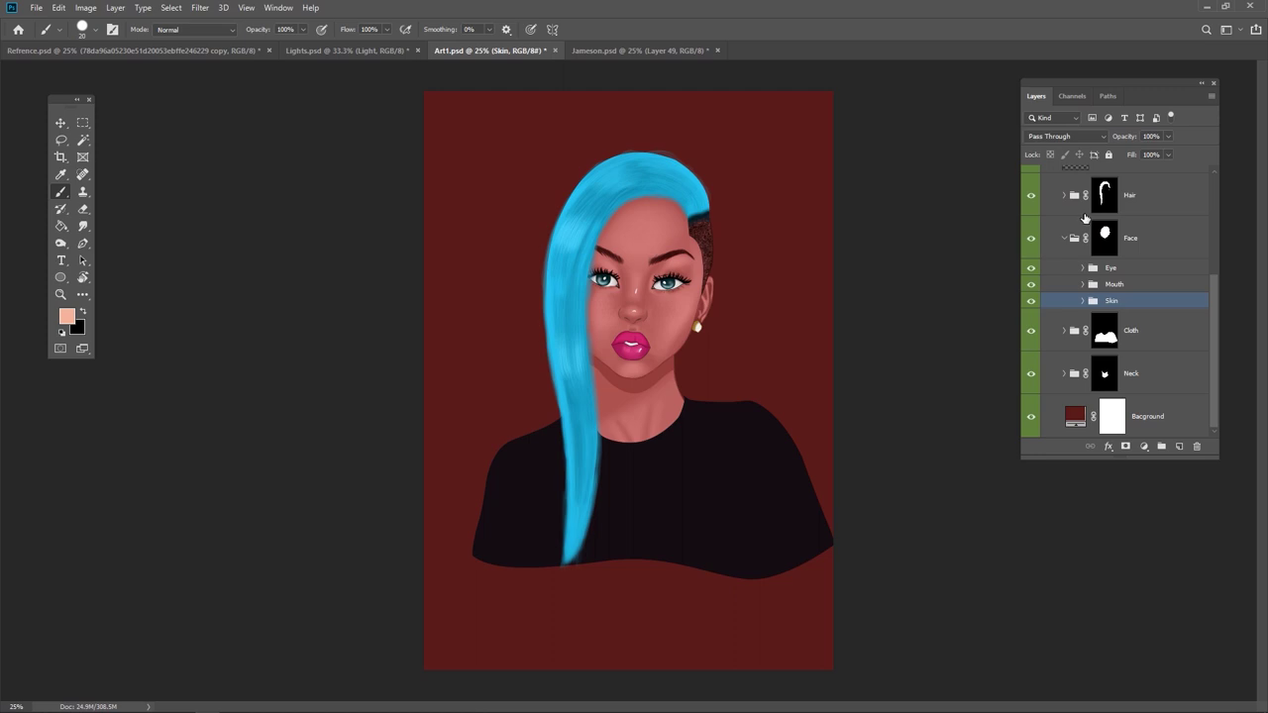
pyautogui.scroll(4, 1155, 240)
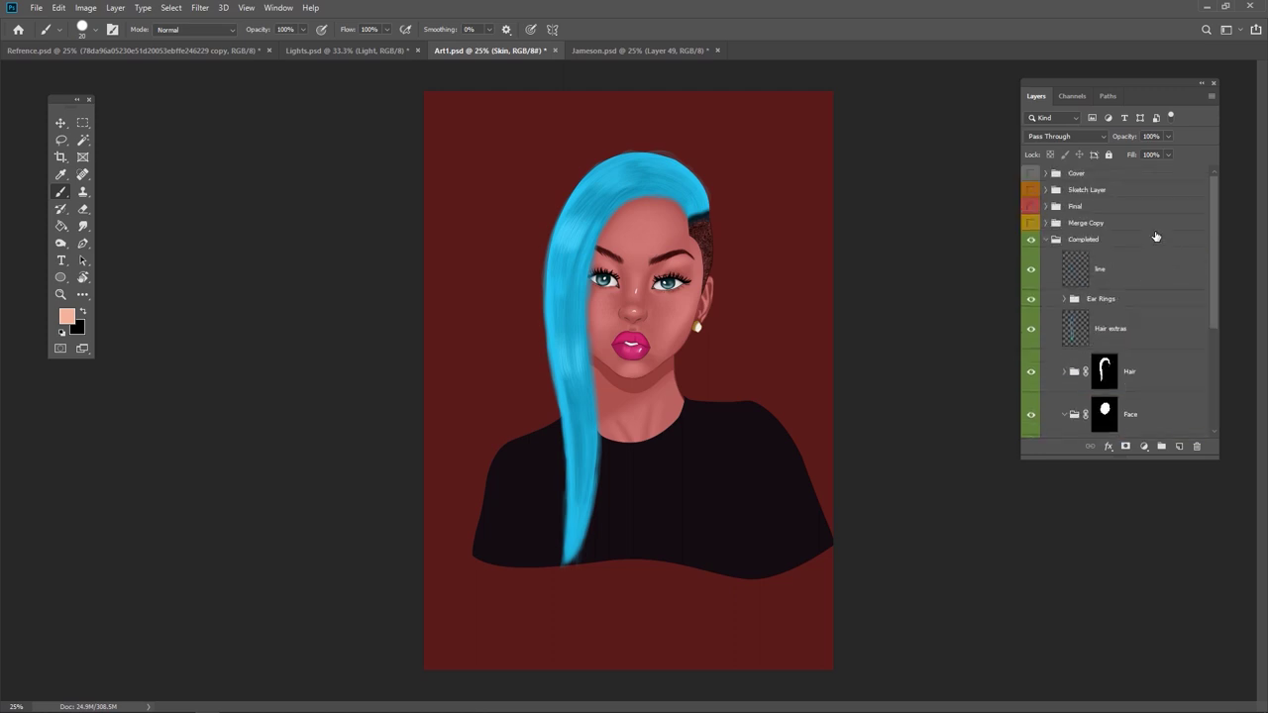
pyautogui.click(1045, 239)
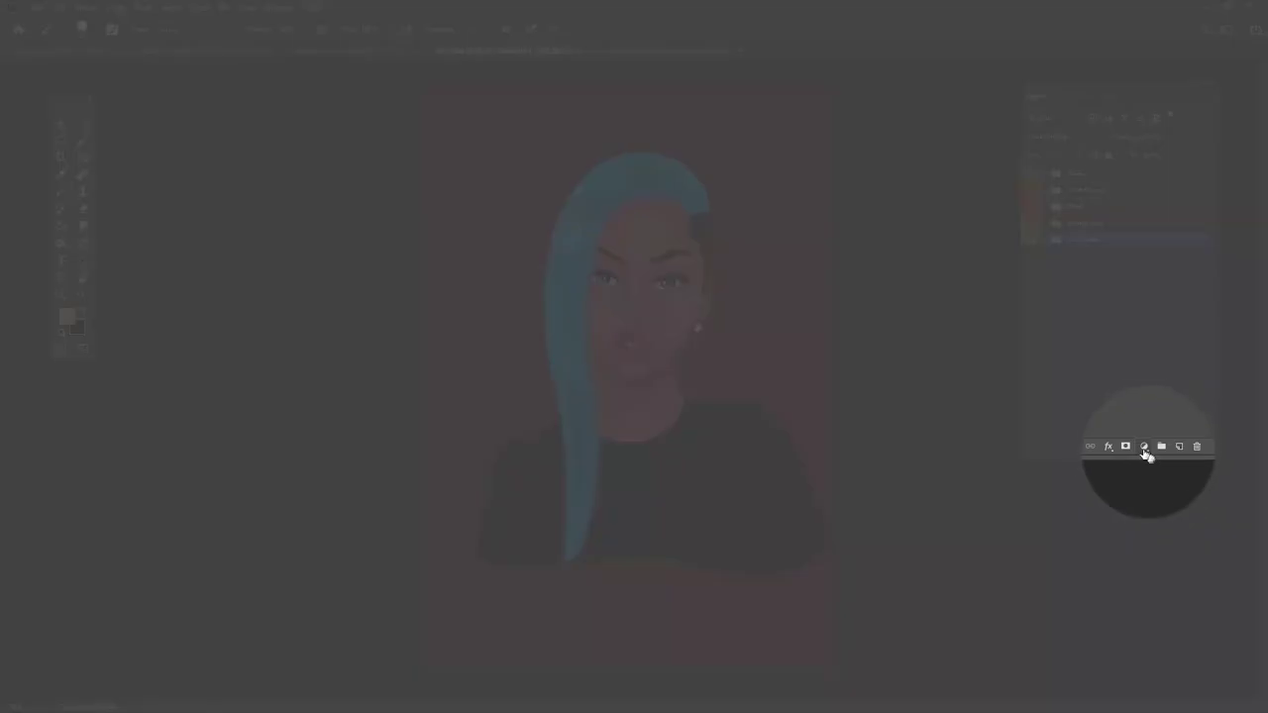
# - Try a Brightness/Contrast adjustment layer above the Completed group with its contrast raised to 60 or more, and delete it
pyautogui.click(1145, 447)
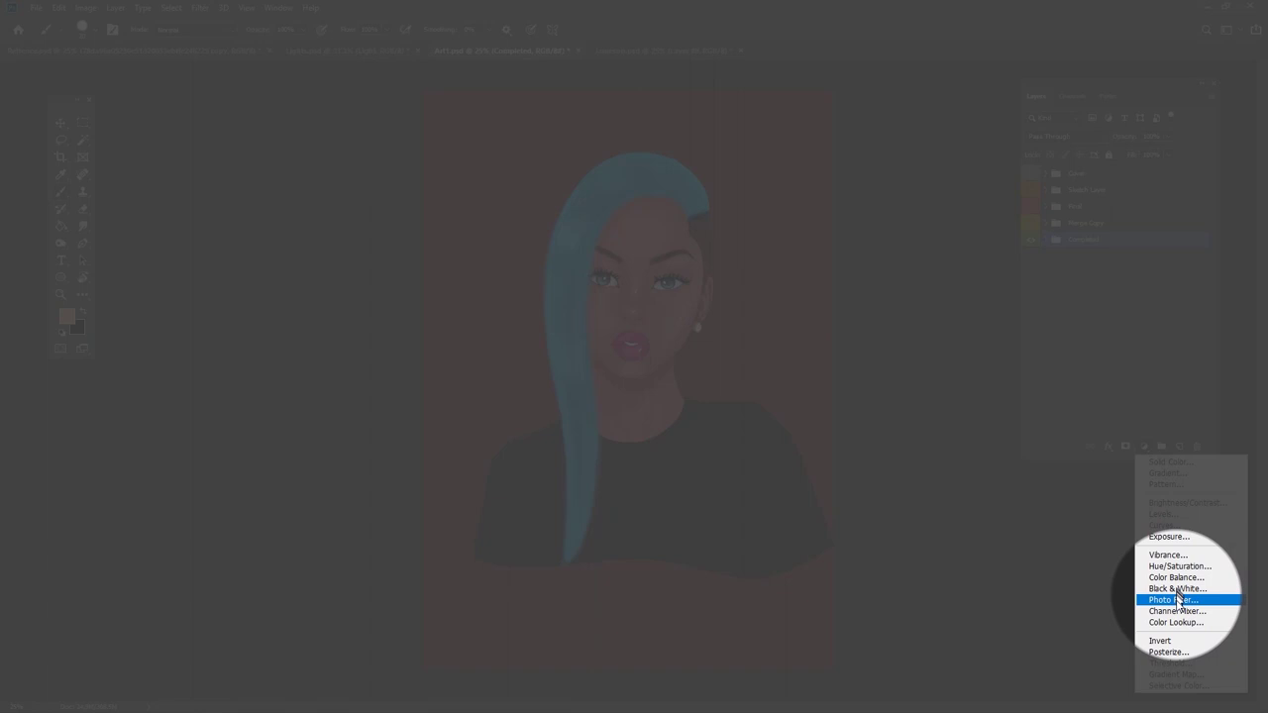
pyautogui.click(1175, 506)
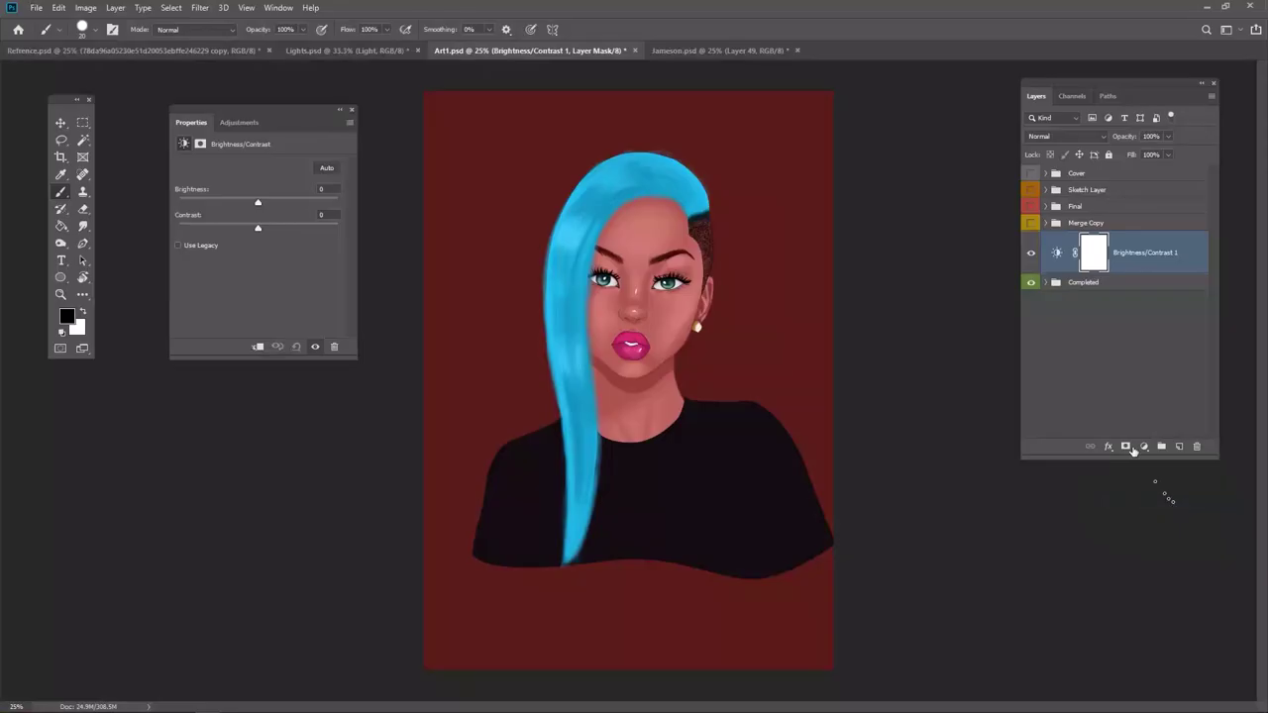
pyautogui.moveTo(253, 231); pyautogui.dragTo(307, 236)
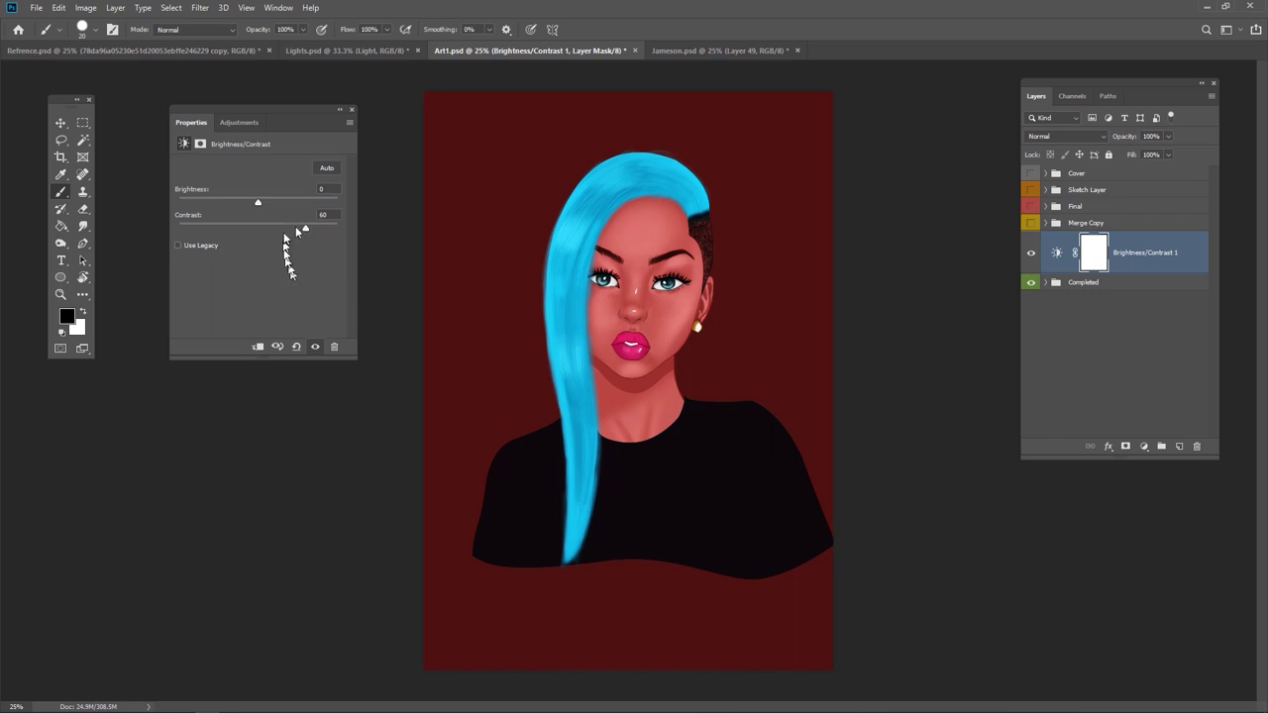
pyautogui.moveTo(333, 235)
pyautogui.mouseDown()
pyautogui.moveTo(307, 234)
pyautogui.moveTo(346, 234)
pyautogui.moveTo(290, 234)
pyautogui.moveTo(332, 227)
pyautogui.mouseUp()
pyautogui.click(352, 112)
pyautogui.moveTo(1154, 253); pyautogui.dragTo(1197, 446)
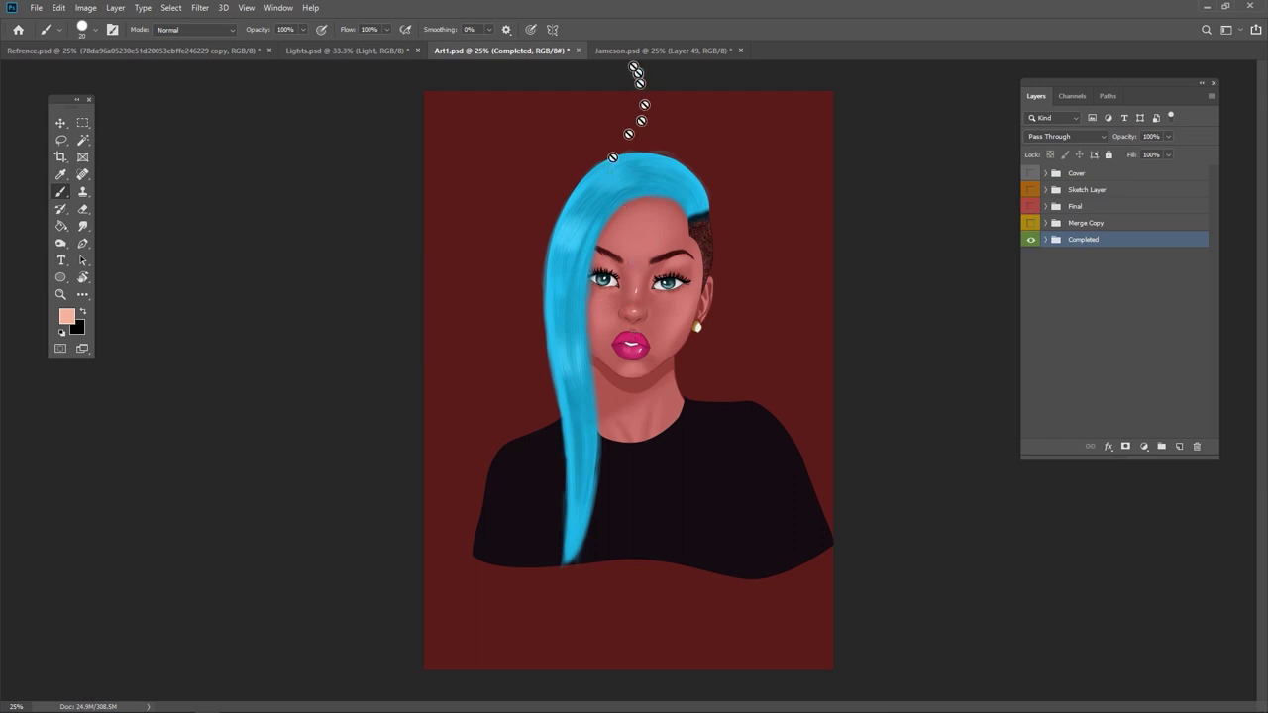
# - Switch to Jameson.psd and hide the shading layers above the Skin layer down to Layer 18, leaving the flat skin base shown
pyautogui.click(639, 50)
pyautogui.scroll(-10, 1090, 392)
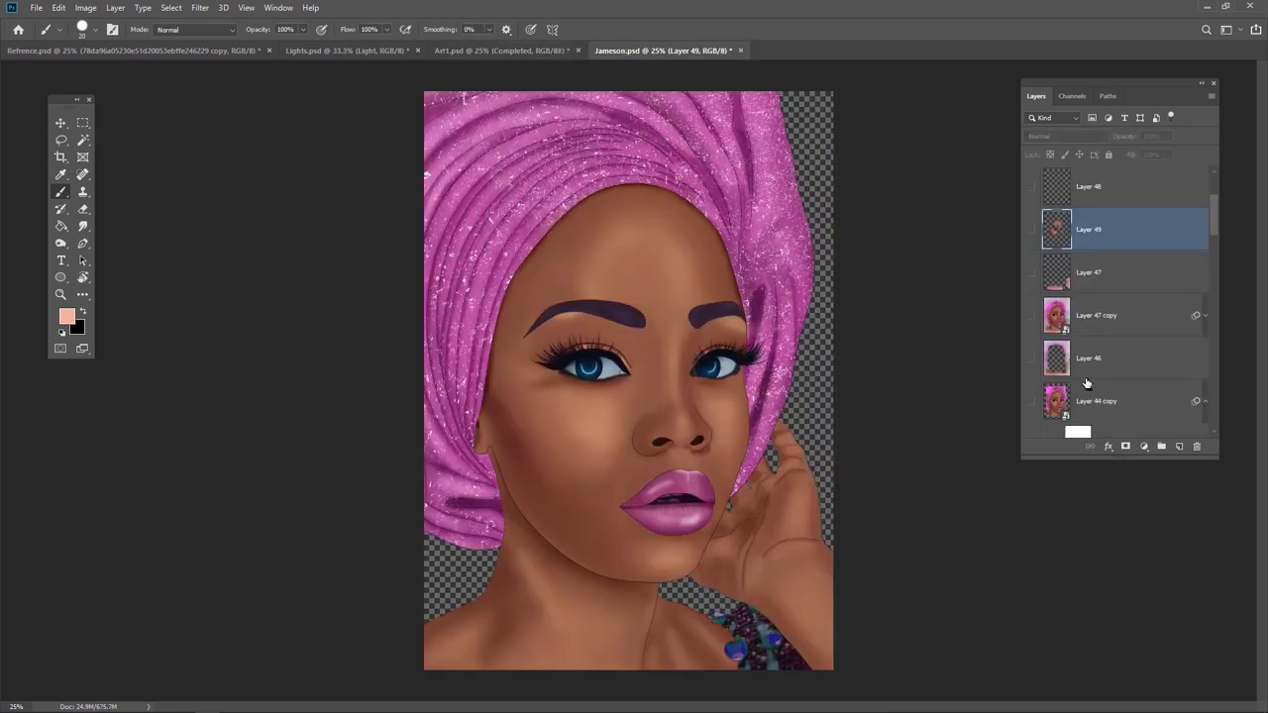
pyautogui.scroll(-10, 1089, 386)
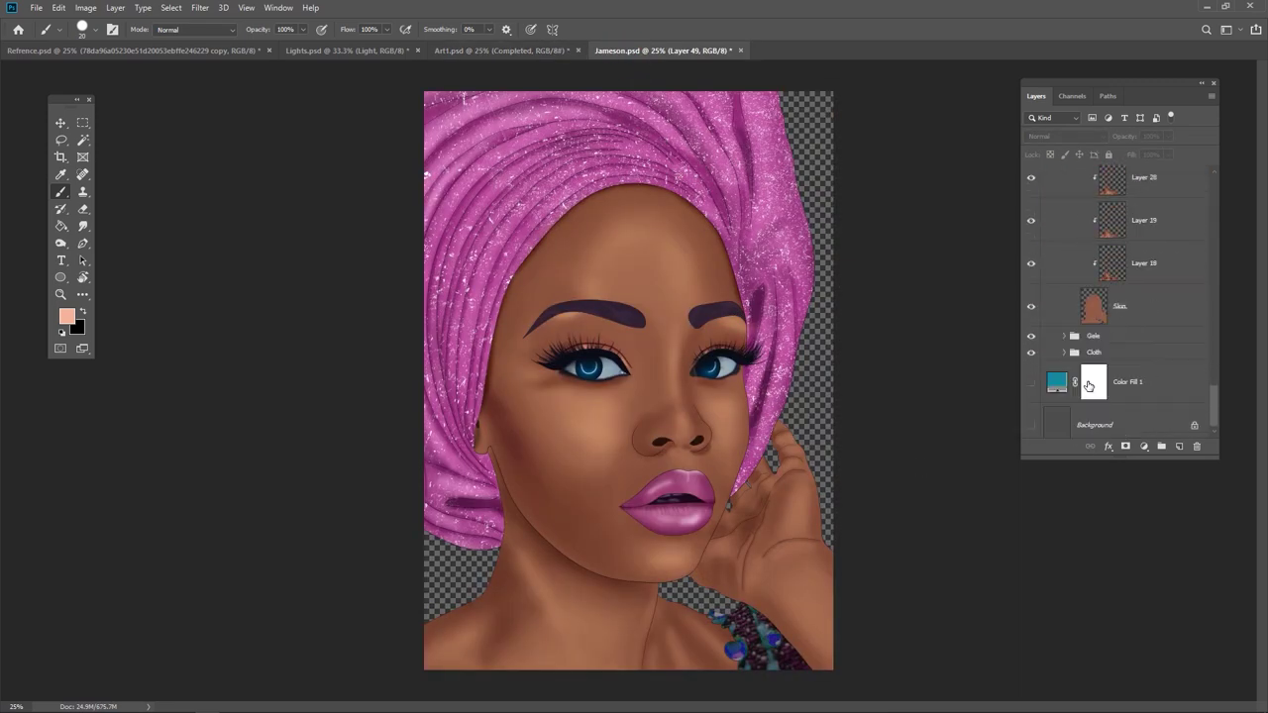
pyautogui.scroll(8, 1033, 381)
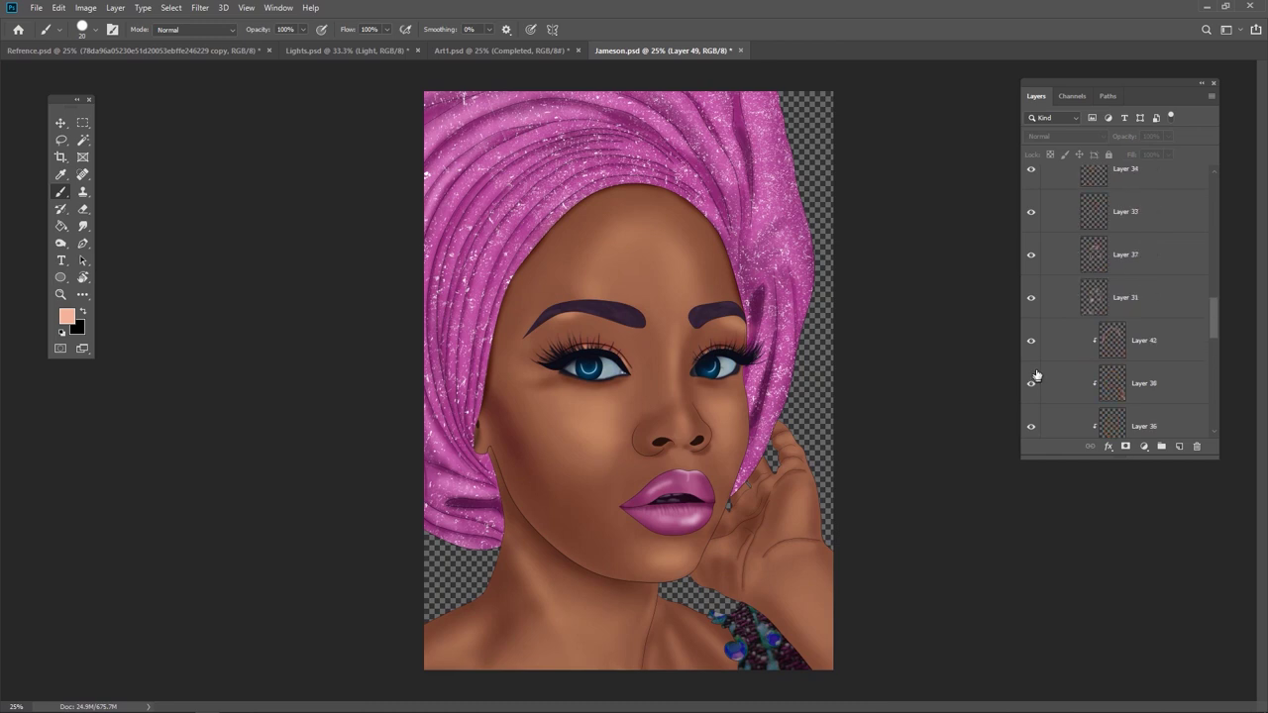
pyautogui.moveTo(1031, 213)
pyautogui.mouseDown()
pyautogui.moveTo(1033, 419)
pyautogui.moveTo(1036, 212)
pyautogui.moveTo(1036, 394)
pyautogui.moveTo(1050, 372)
pyautogui.moveTo(1033, 306)
pyautogui.moveTo(1032, 330)
pyautogui.mouseUp()
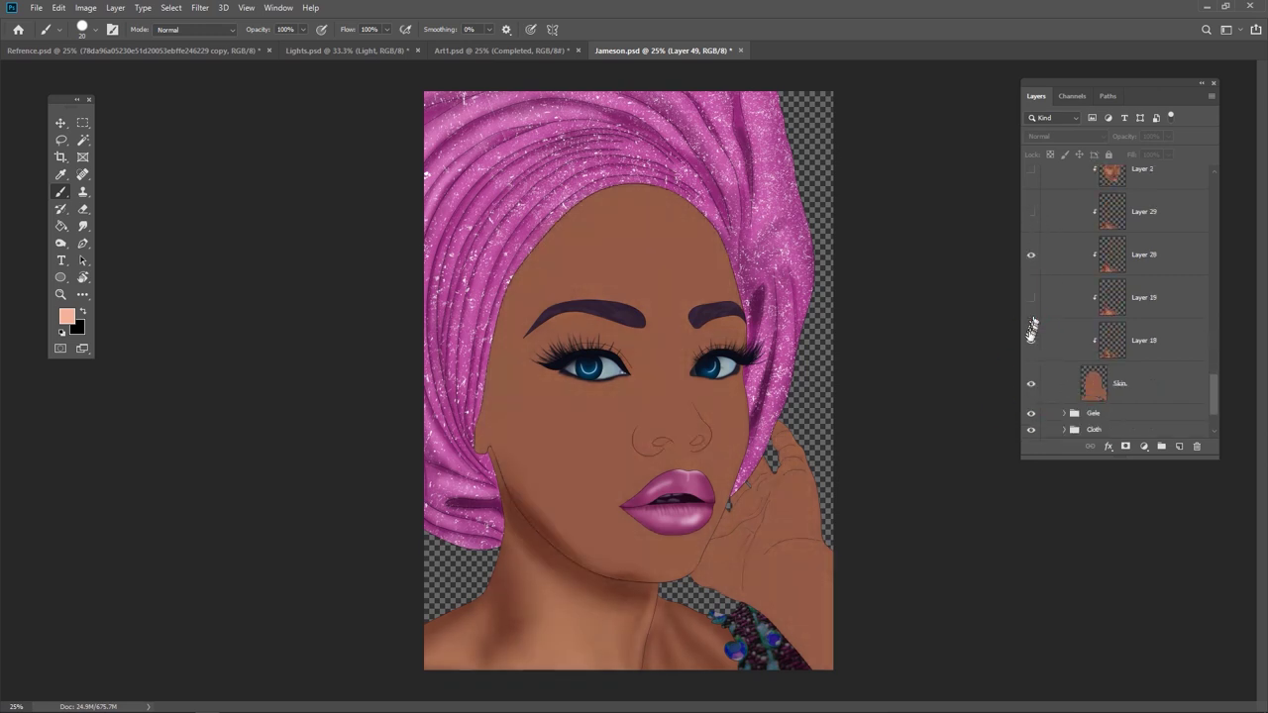
pyautogui.click(1039, 259)
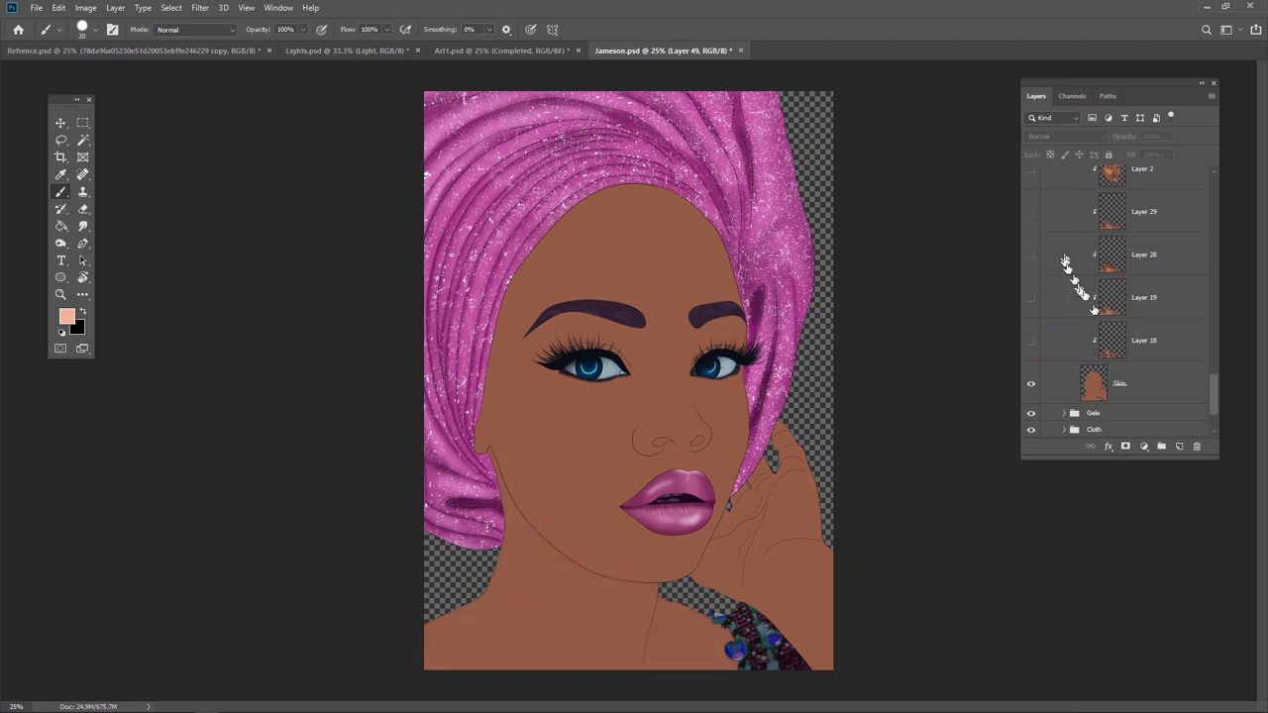
# - Show Layer 18, Layer 19, Layer 28 and Layer 29 one by one to build up the neck and shoulder shading
pyautogui.click(1031, 340)
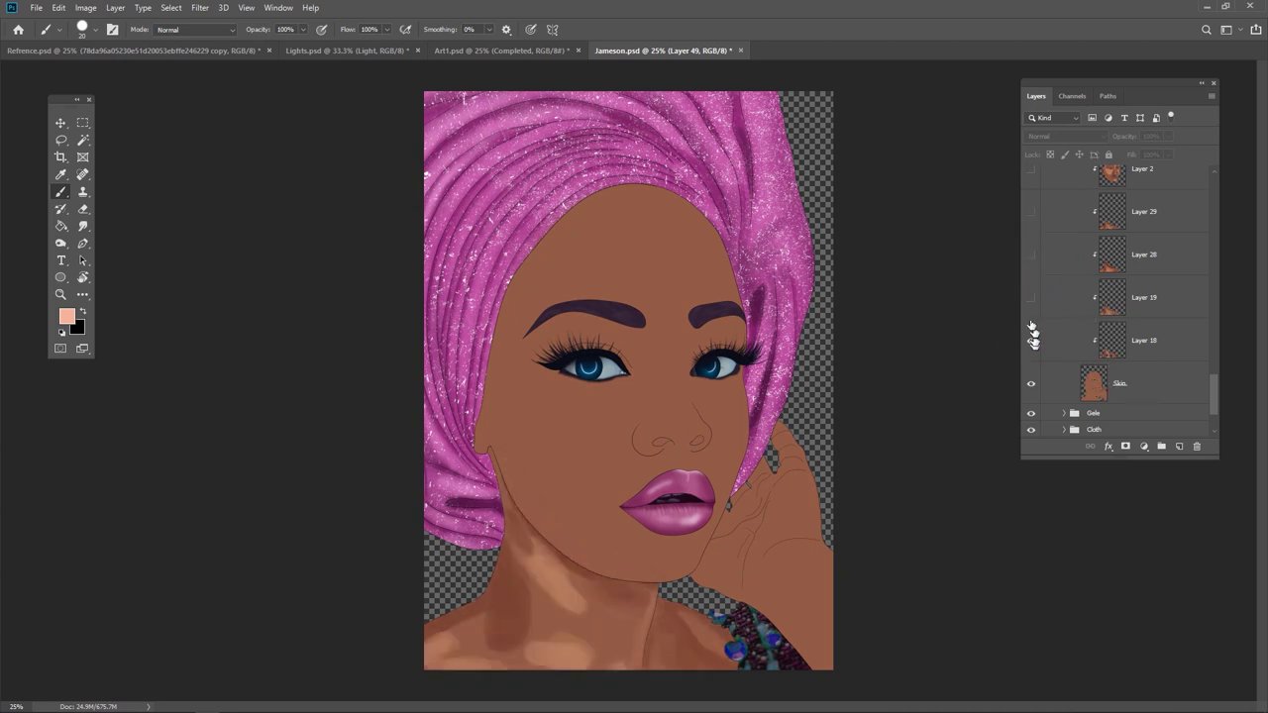
pyautogui.click(1031, 298)
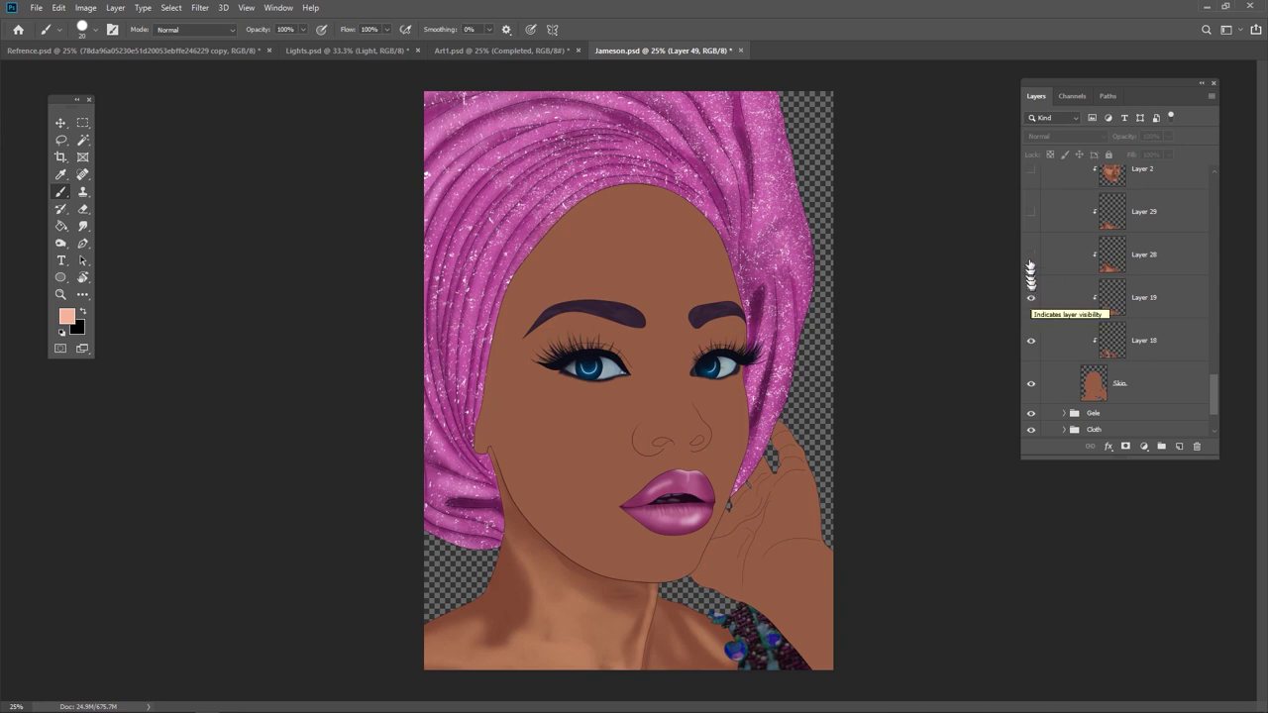
pyautogui.click(1031, 256)
pyautogui.scroll(1, 1031, 257)
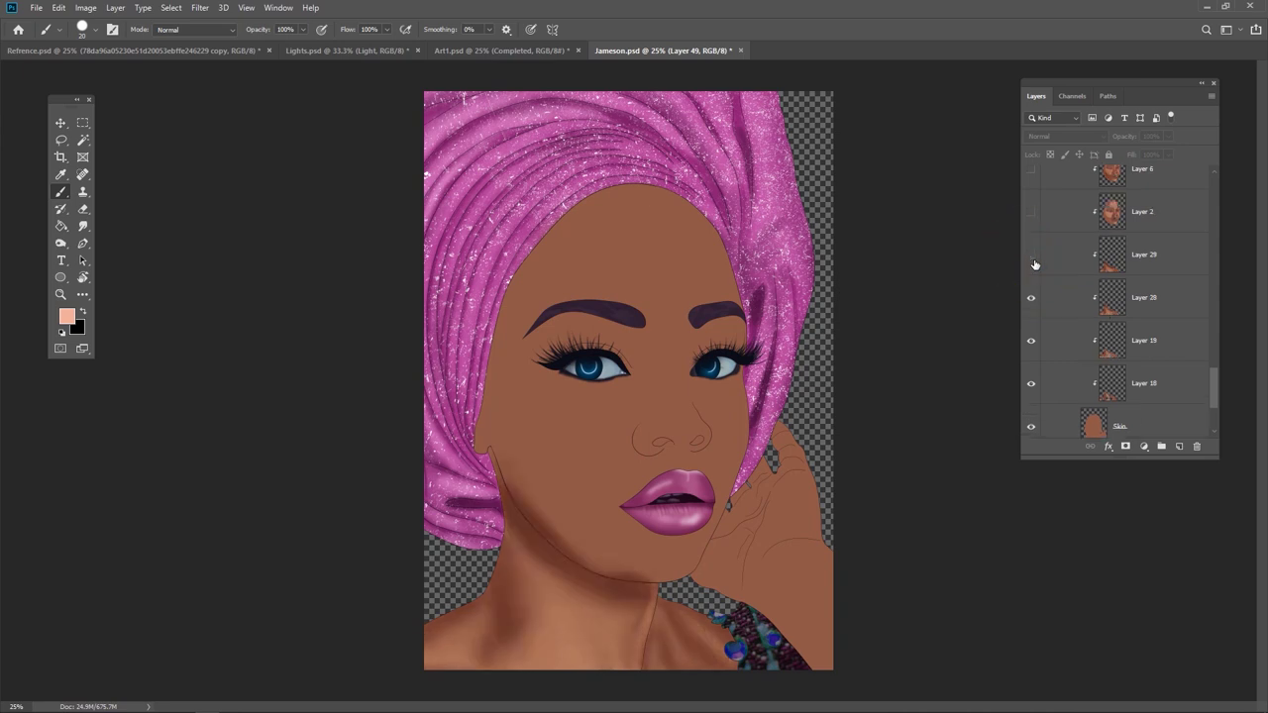
pyautogui.click(1031, 258)
# - Show Layer 2 and Layer 6 to bring in the face's base shadows, highlights and blending
pyautogui.scroll(1, 1033, 260)
pyautogui.click(1031, 255)
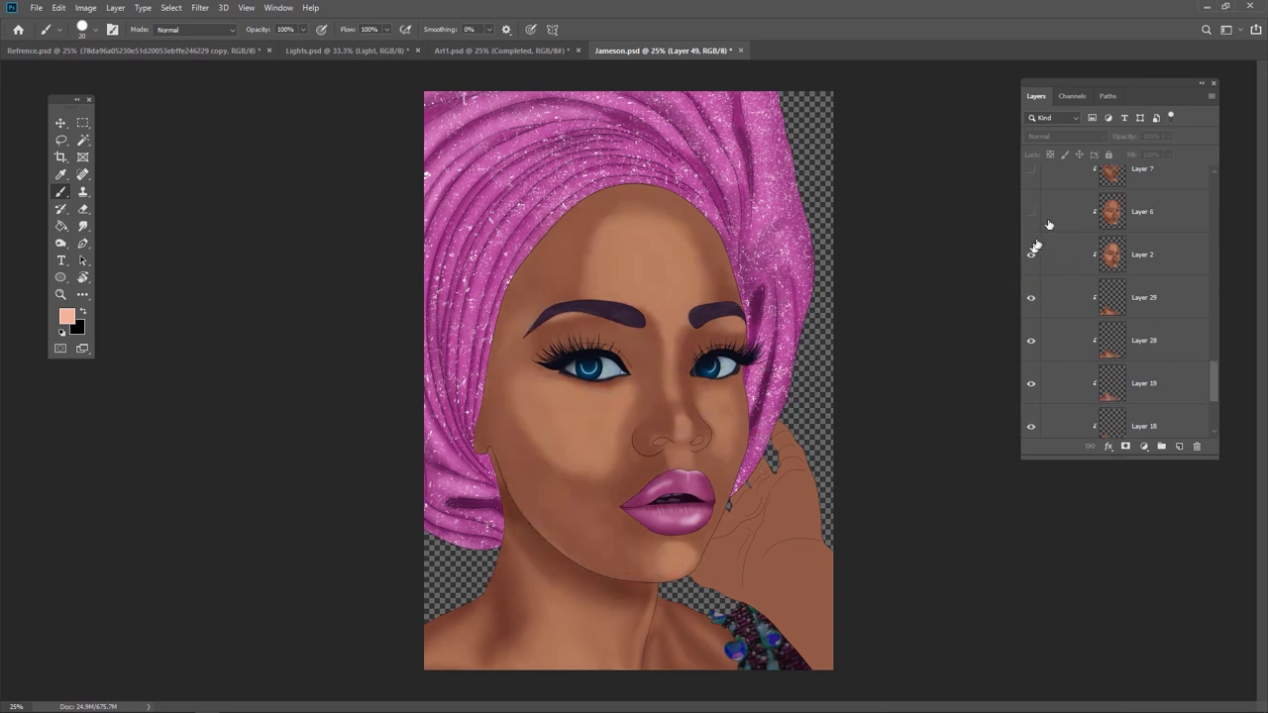
pyautogui.click(1031, 211)
pyautogui.scroll(1, 1051, 230)
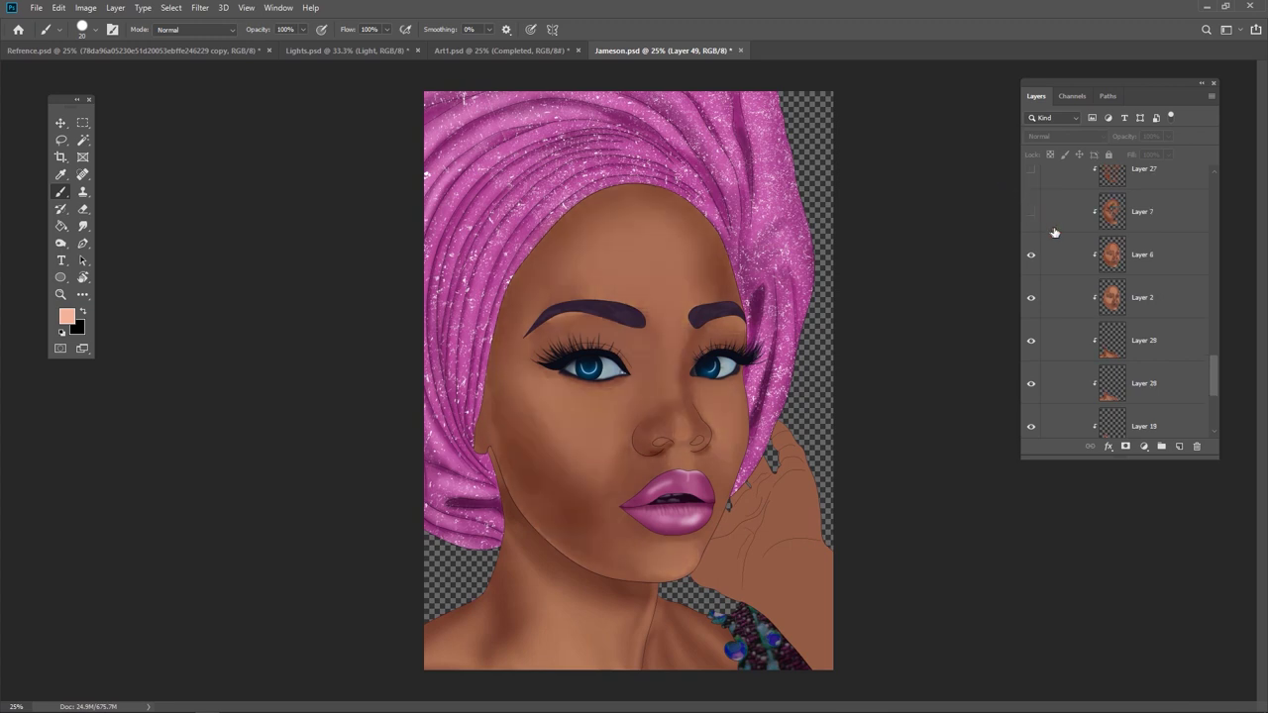
# - Toggle Layer 7 and Layer 6 to compare the face shading with and without them, leaving both shown
pyautogui.click(1032, 212)
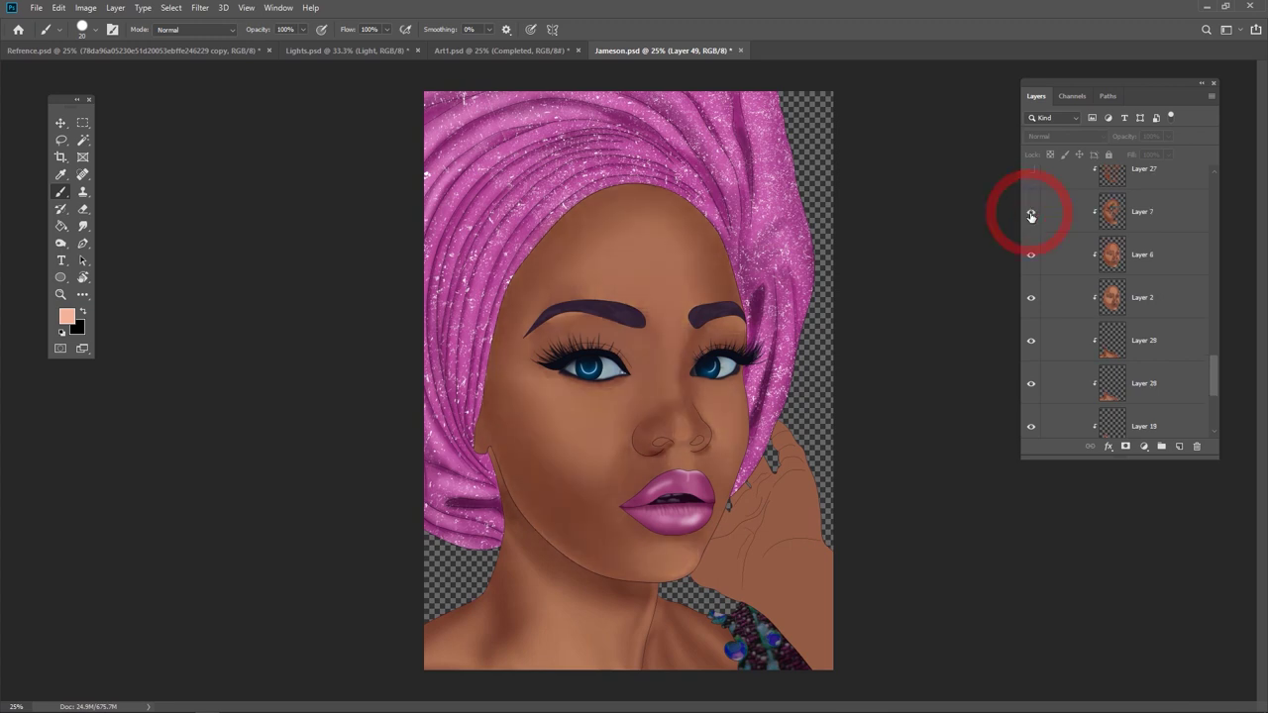
pyautogui.click(1031, 212)
pyautogui.click(1032, 257)
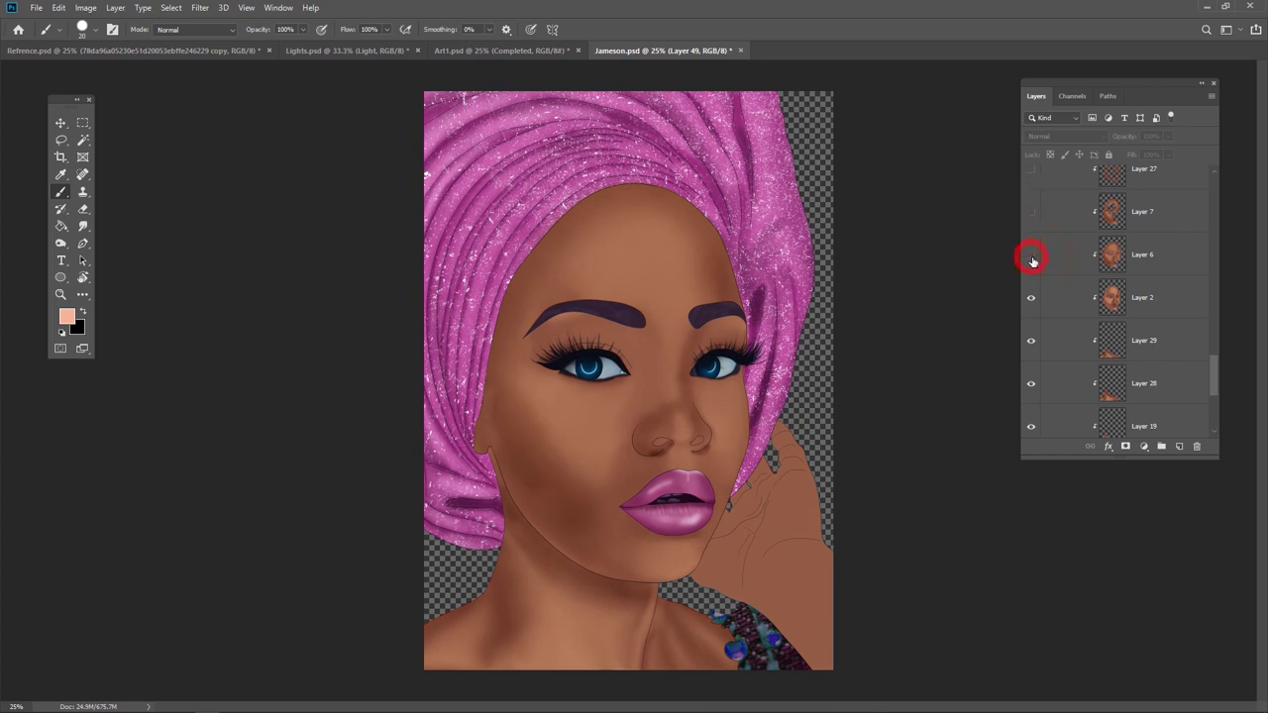
pyautogui.click(1032, 258)
pyautogui.scroll(1, 1031, 260)
pyautogui.click(1031, 257)
# - Toggle Layer 27 repeatedly to compare the skin with and without it, leave it shown, and show Layer 30
pyautogui.scroll(1, 1032, 259)
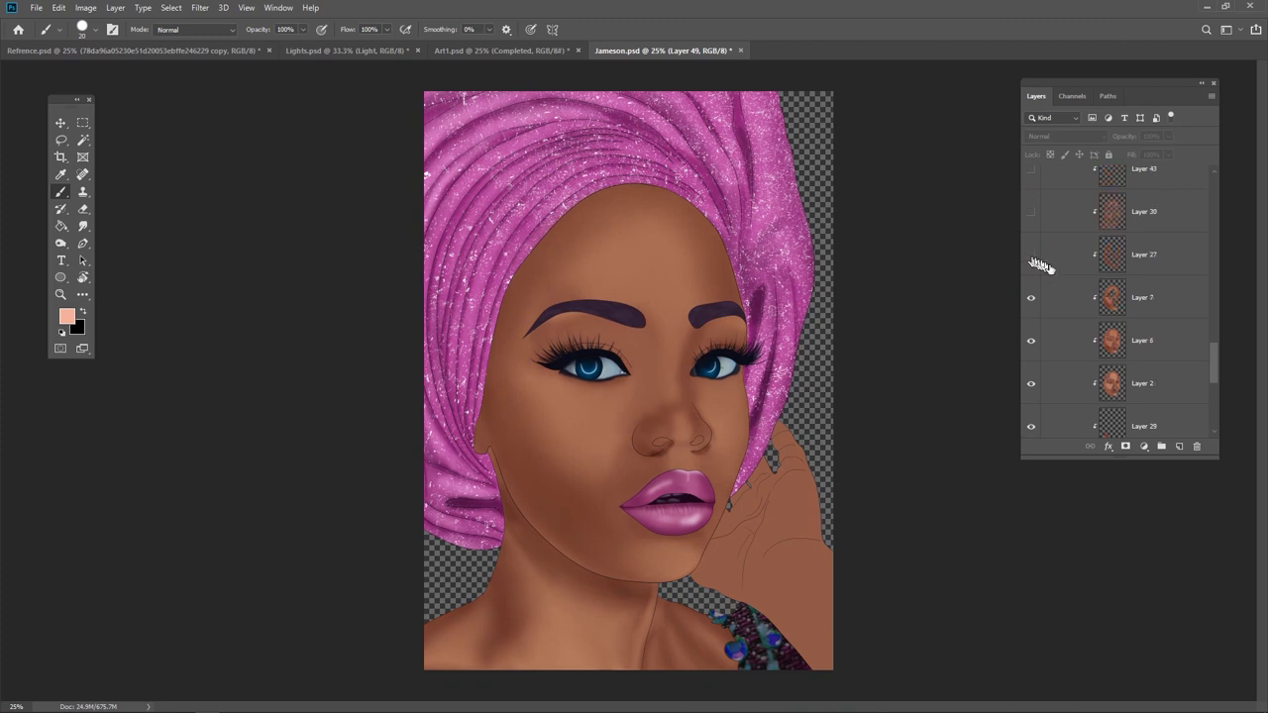
pyautogui.click(1031, 255)
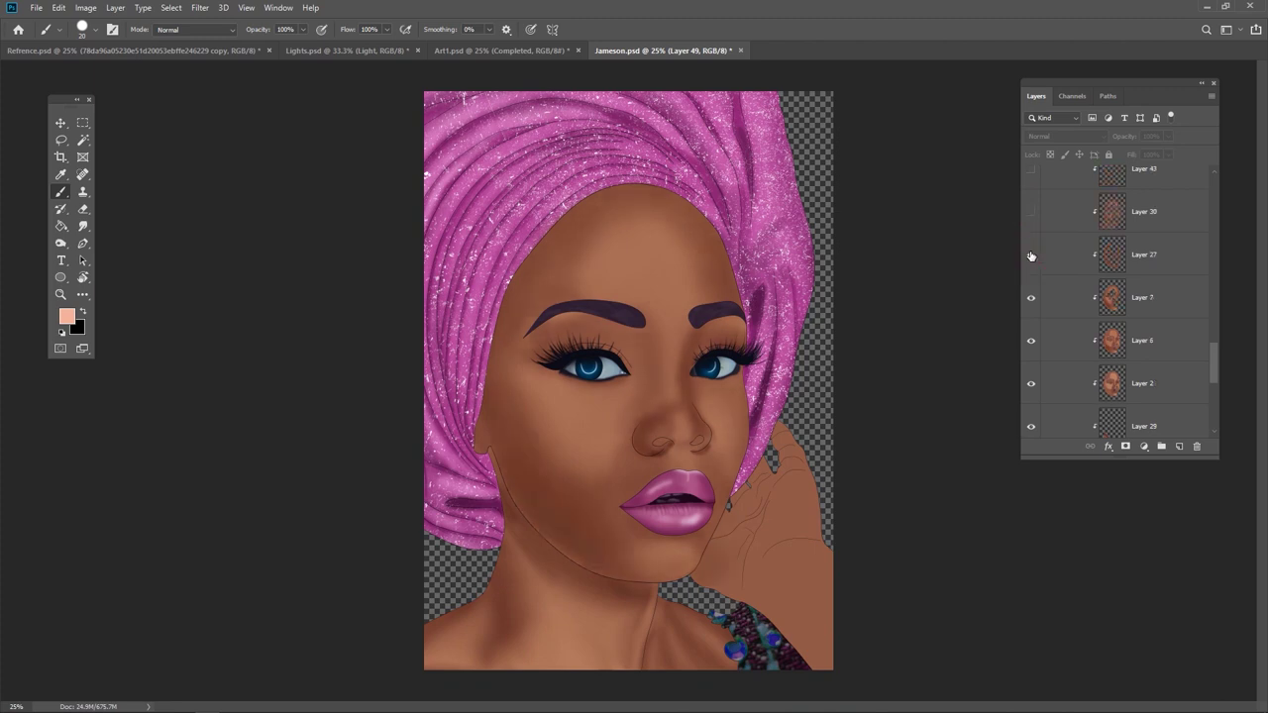
pyautogui.click(1031, 255)
pyautogui.click(1030, 255)
pyautogui.click(1030, 255)
pyautogui.click(1031, 255)
pyautogui.click(1030, 211)
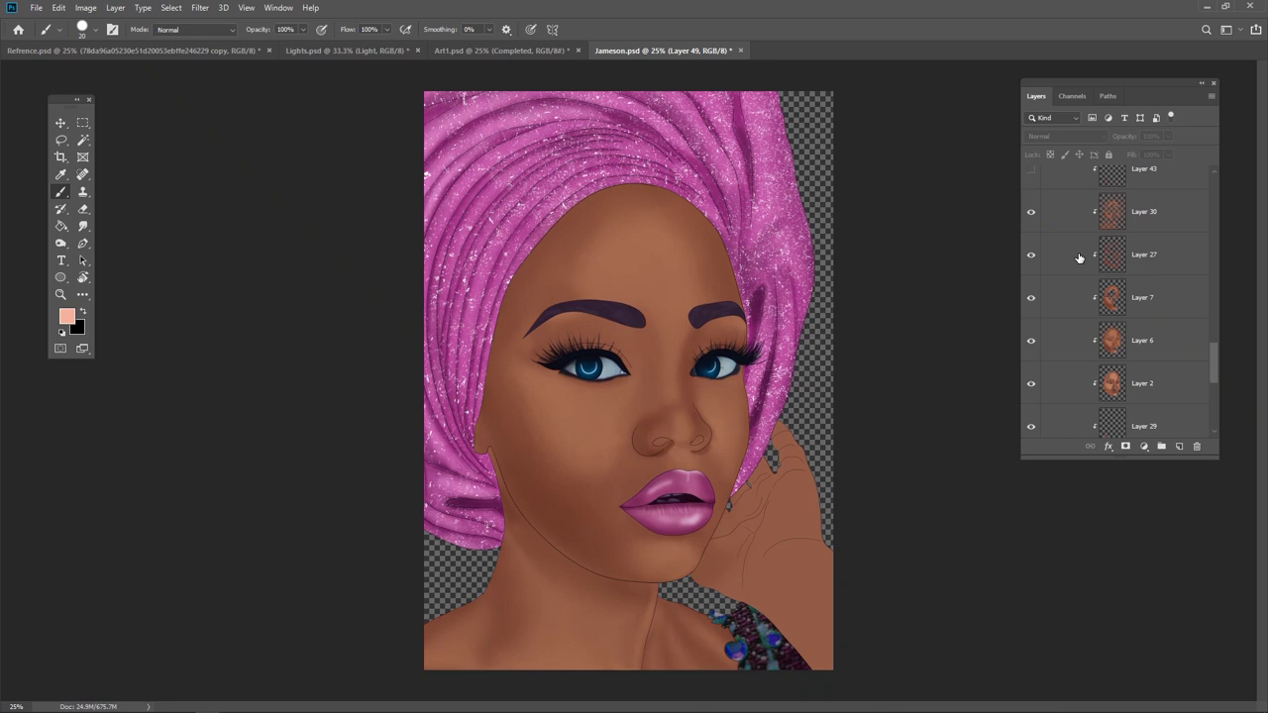
# - Show Layer 43 and toggle it to compare the skin with and without it, leaving it shown
pyautogui.scroll(1, 1080, 258)
pyautogui.scroll(1, 1088, 272)
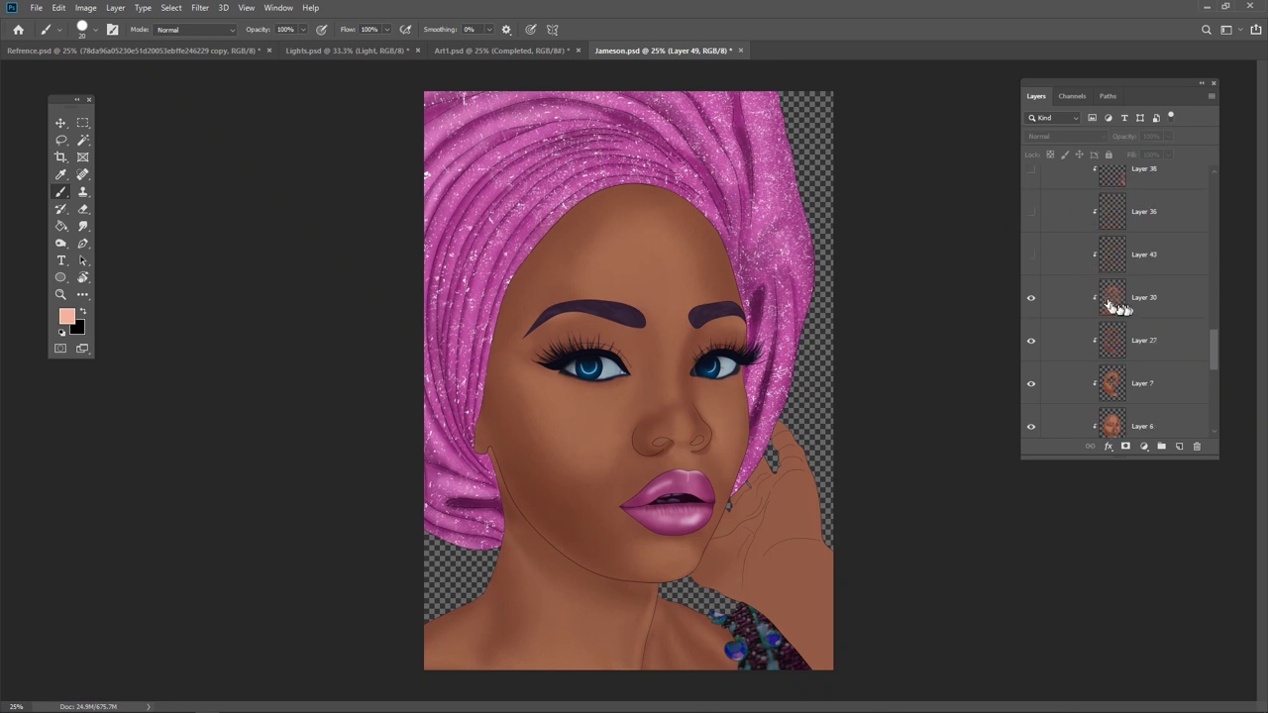
pyautogui.click(1031, 255)
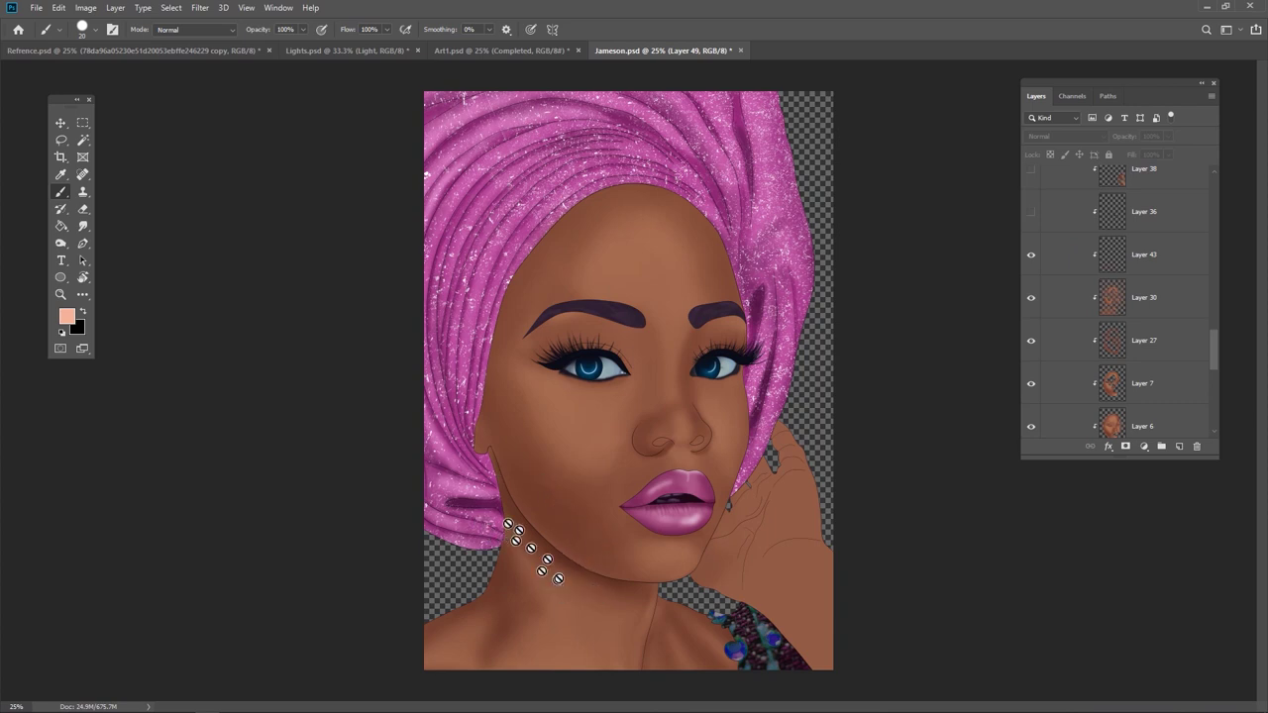
pyautogui.click(1030, 255)
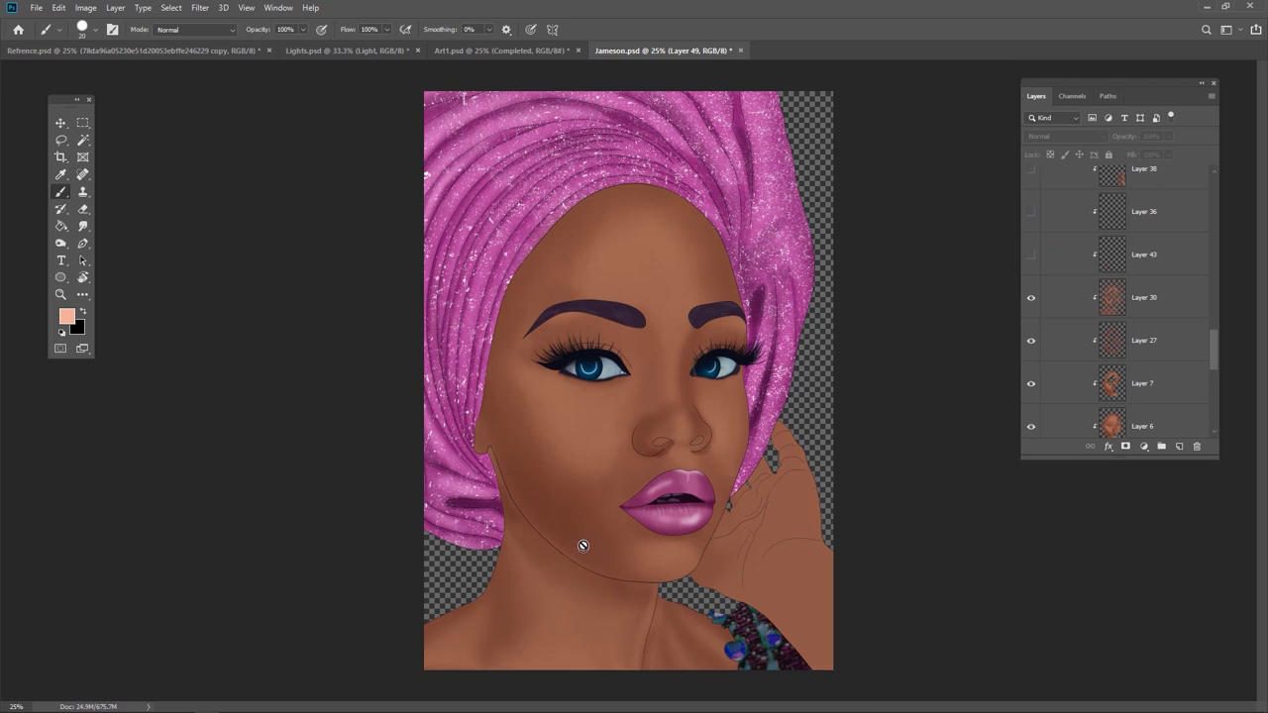
pyautogui.click(1028, 255)
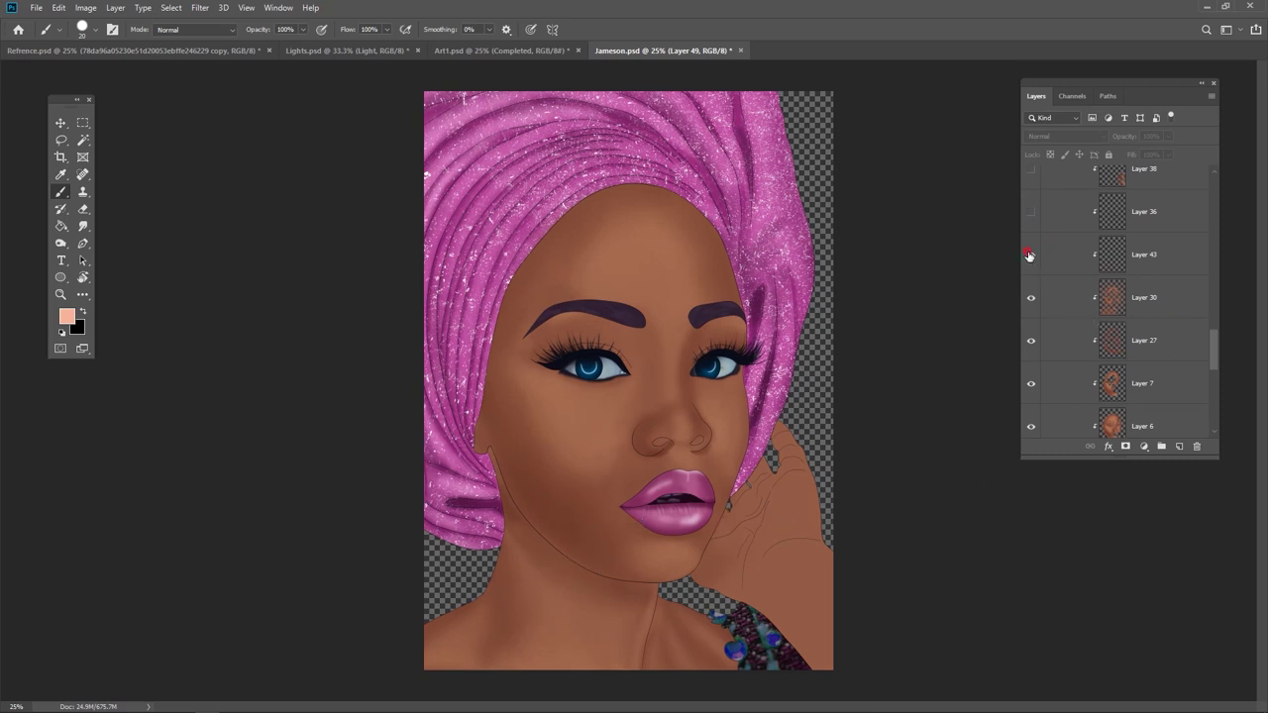